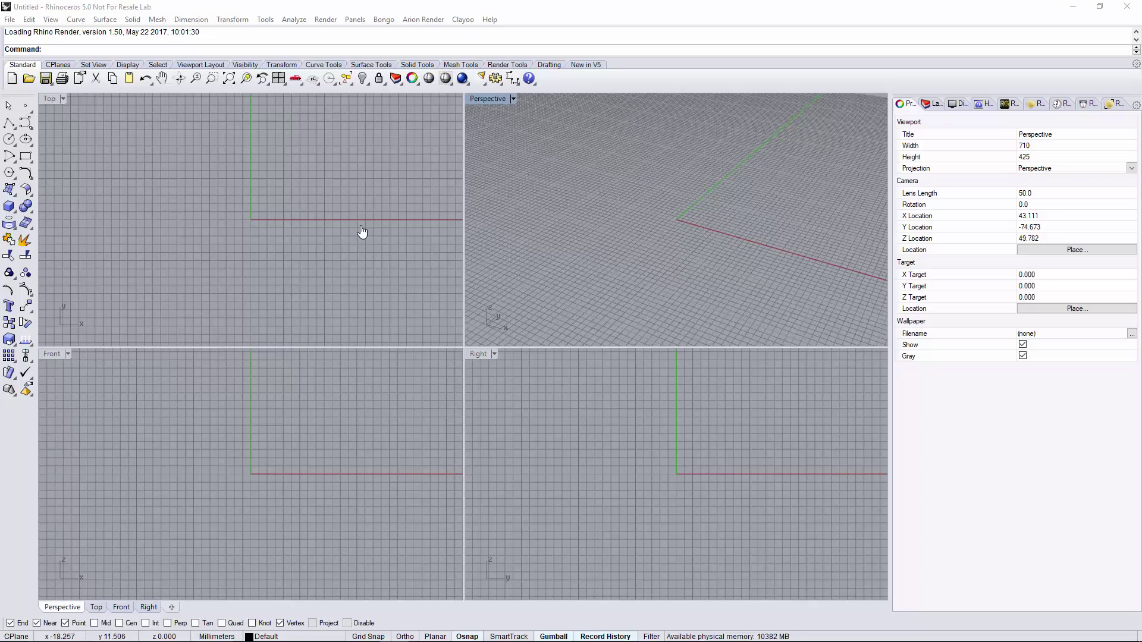
# - Activate the Top viewport and maximize it into a single full-size view
pyautogui.click(361, 232)
pyautogui.hotkey('ctrl', 'm')
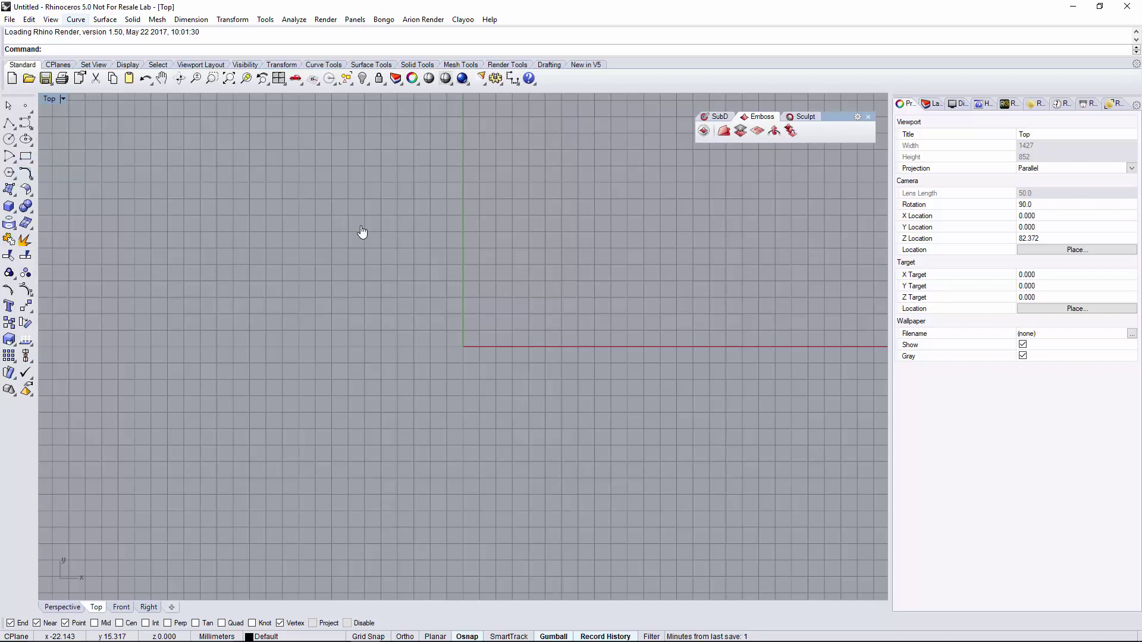
# - With Grid Snap on, draw the top arc by start, end and direction
pyautogui.press('Down')
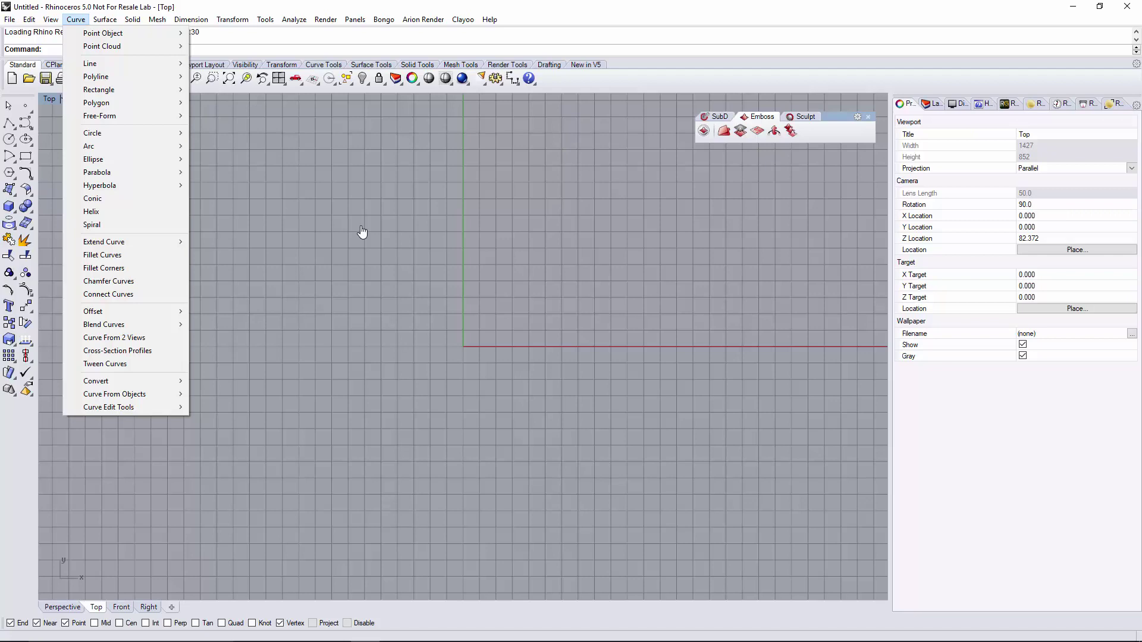
pyautogui.press('Right')
pyautogui.press('Left')
pyautogui.press('Down')
pyautogui.press('Down')
pyautogui.press('Down')
pyautogui.press('Down')
pyautogui.press('Down')
pyautogui.press('Down')
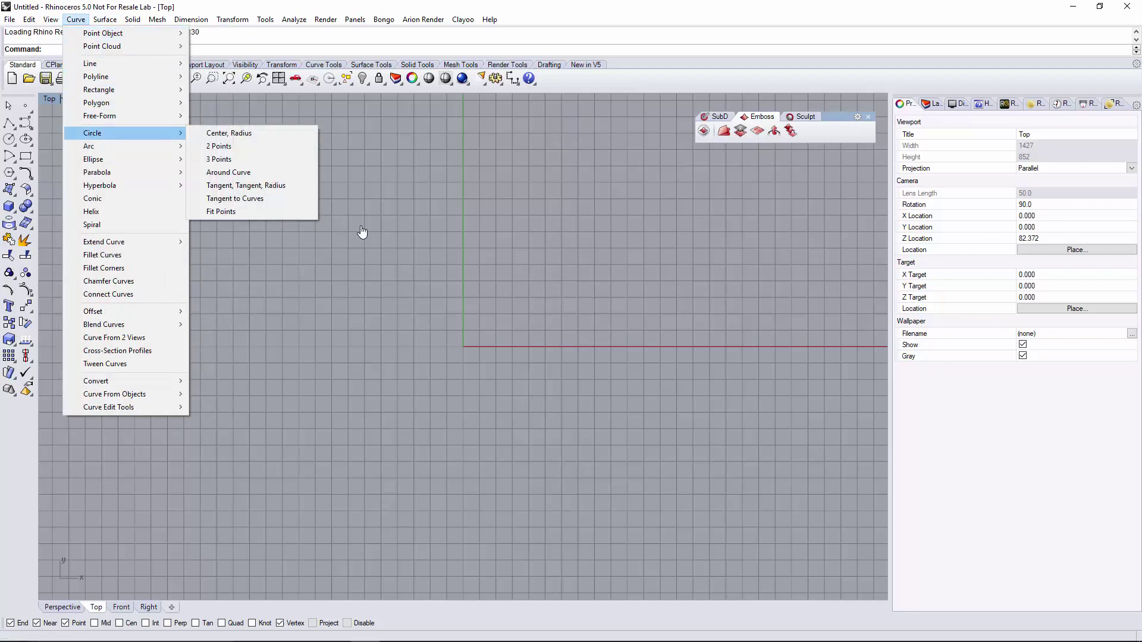
pyautogui.press('Down')
pyautogui.press('Right')
pyautogui.press('Down')
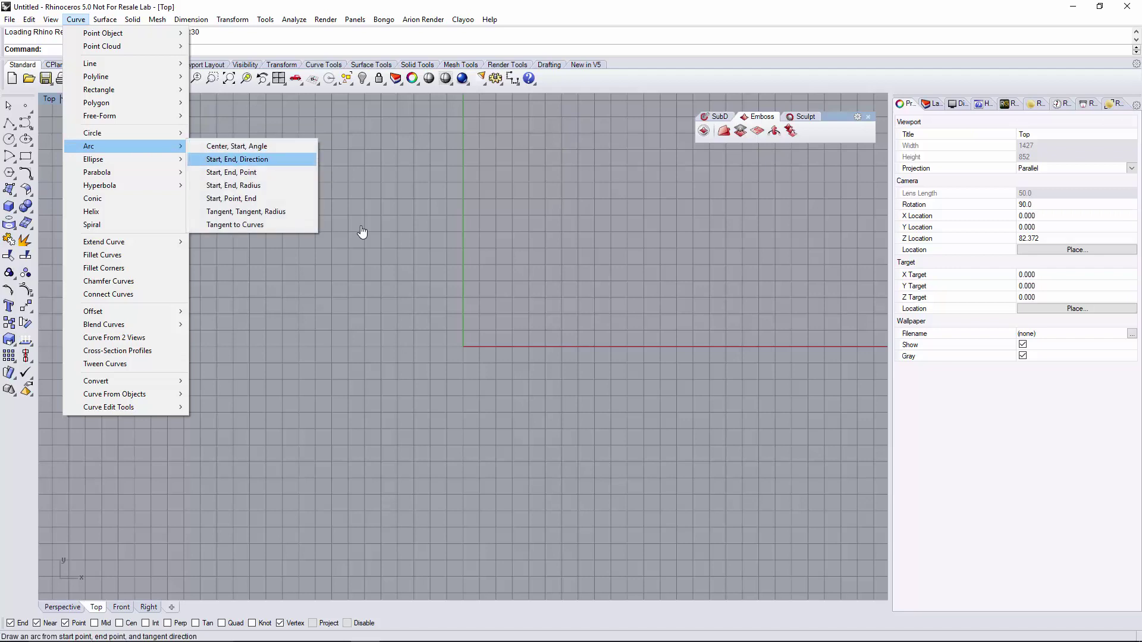
pyautogui.press('Return')
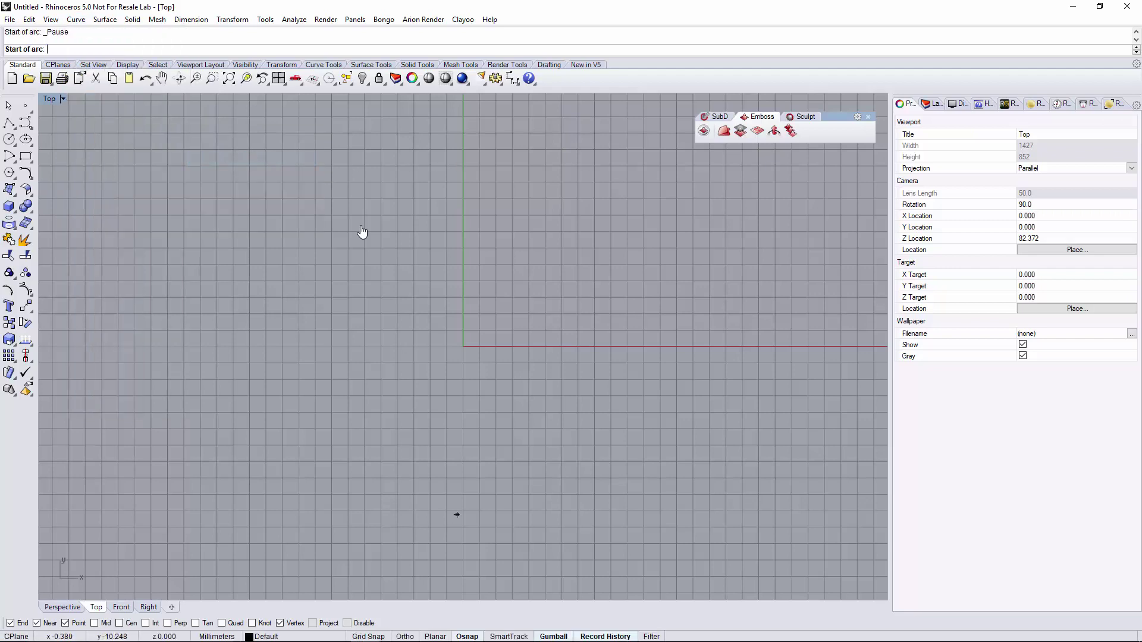
pyautogui.press('F9')
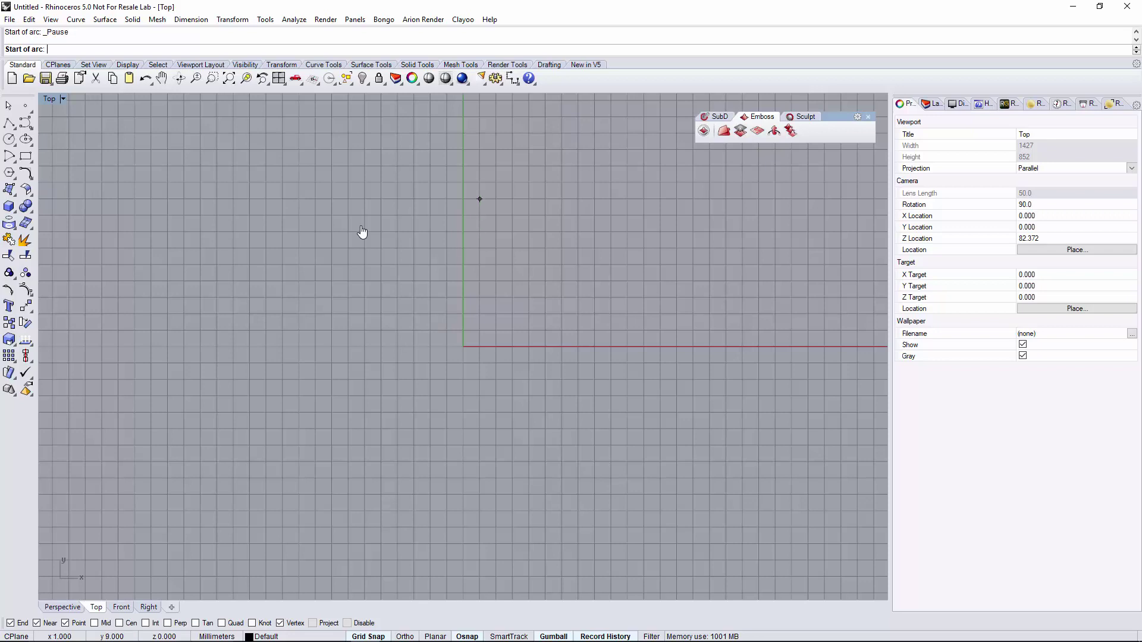
pyautogui.click(462, 134)
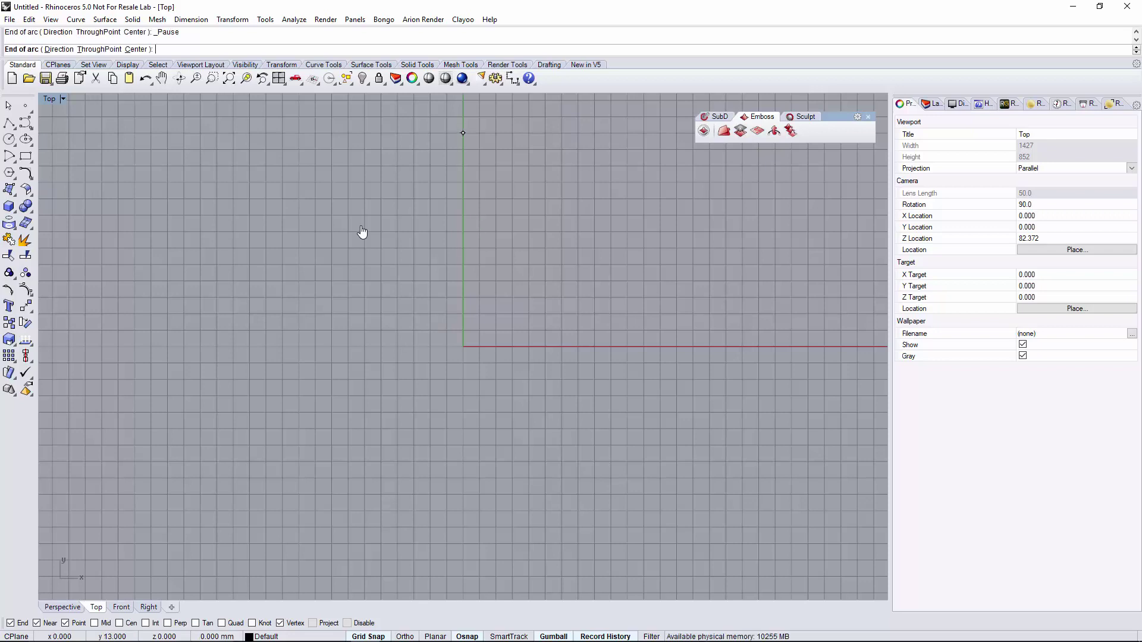
pyautogui.click(627, 199)
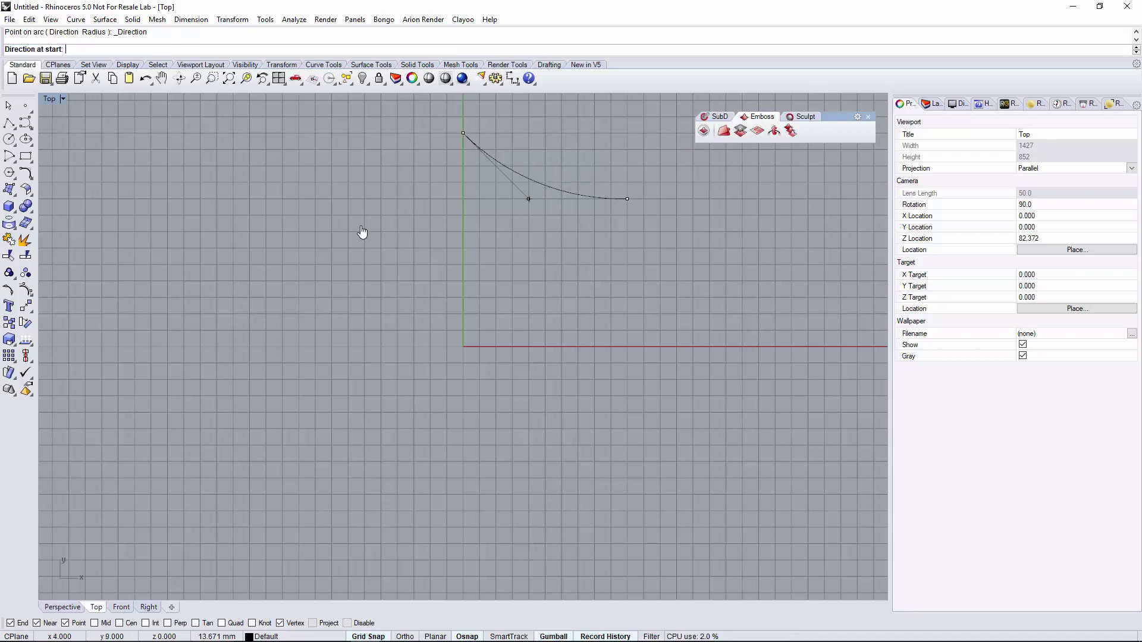
pyautogui.click(361, 232)
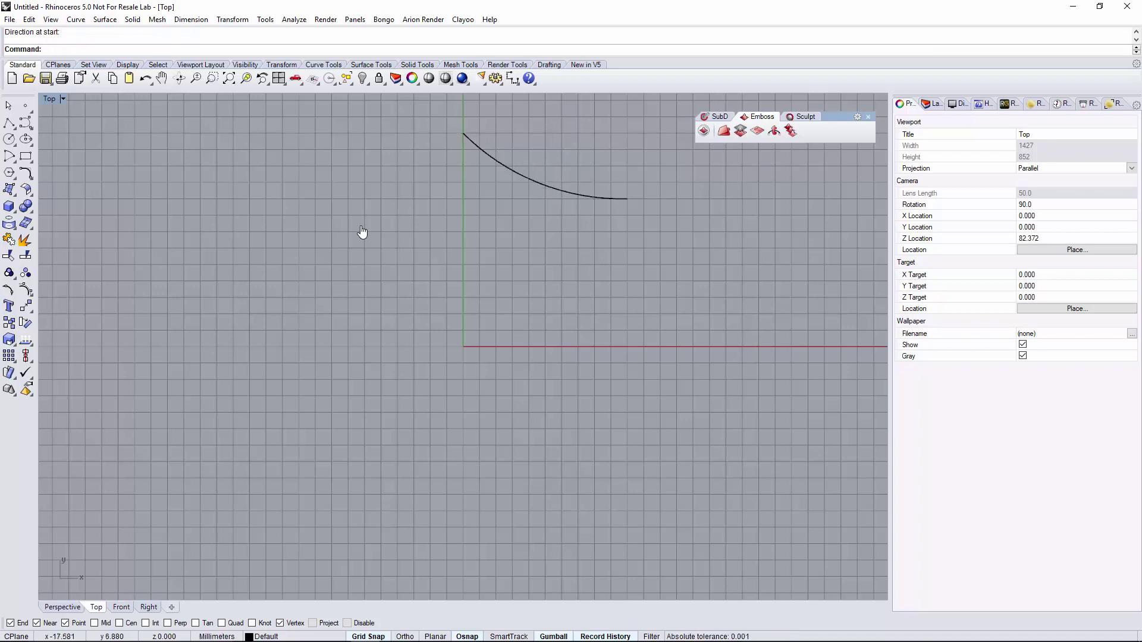
# - Draw a freeform side curve from the arc's right end down to the shield tip
pyautogui.click(25, 122)
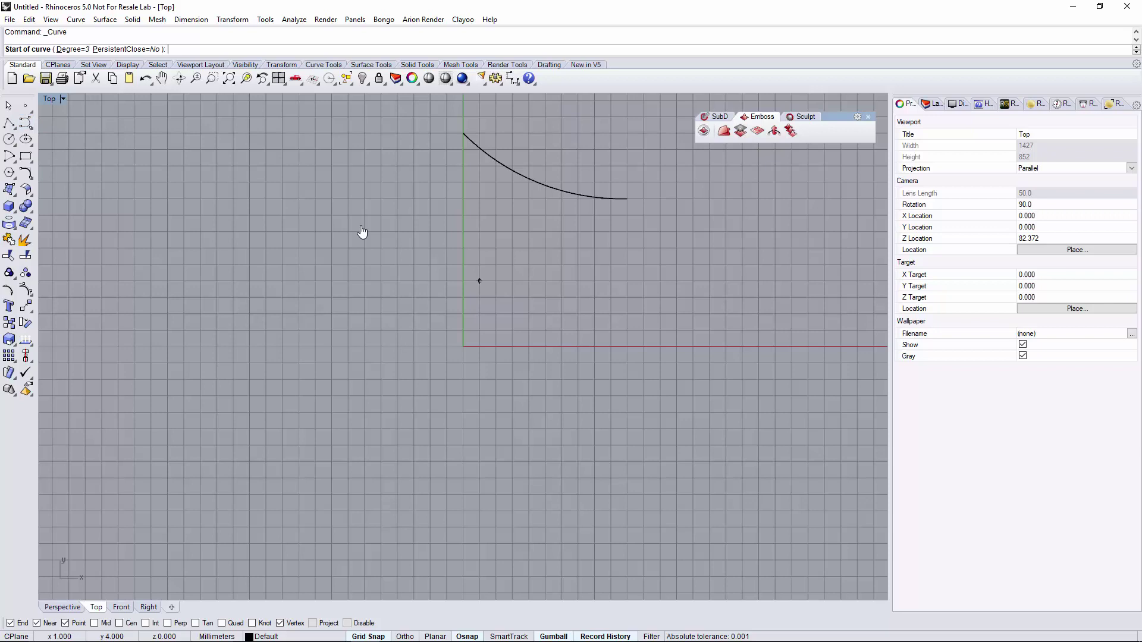
pyautogui.click(627, 198)
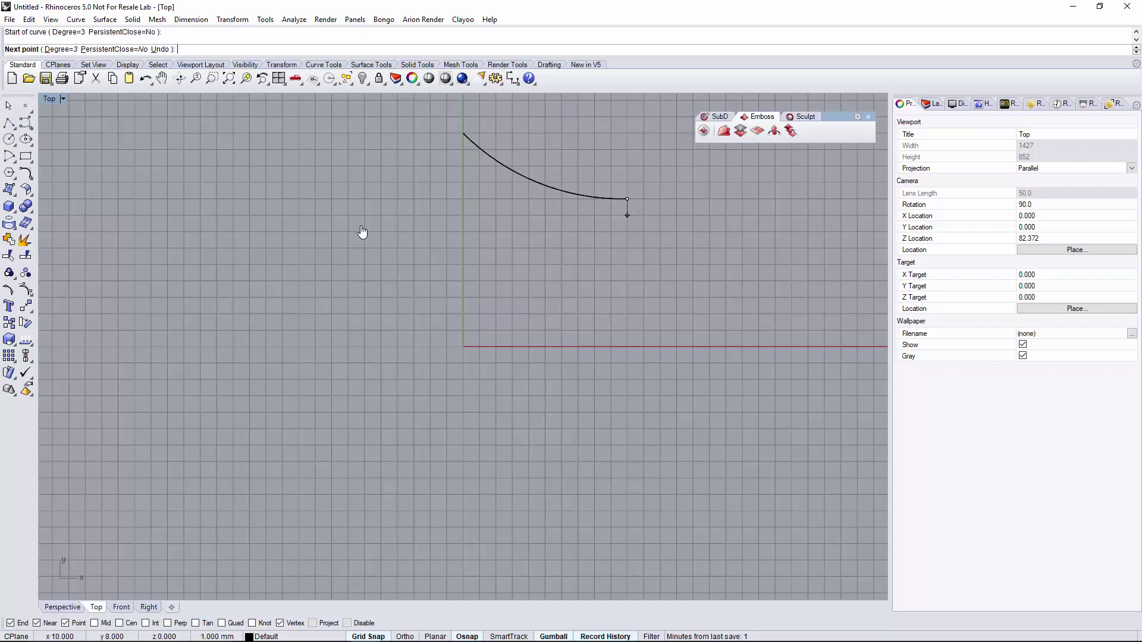
pyautogui.click(627, 395)
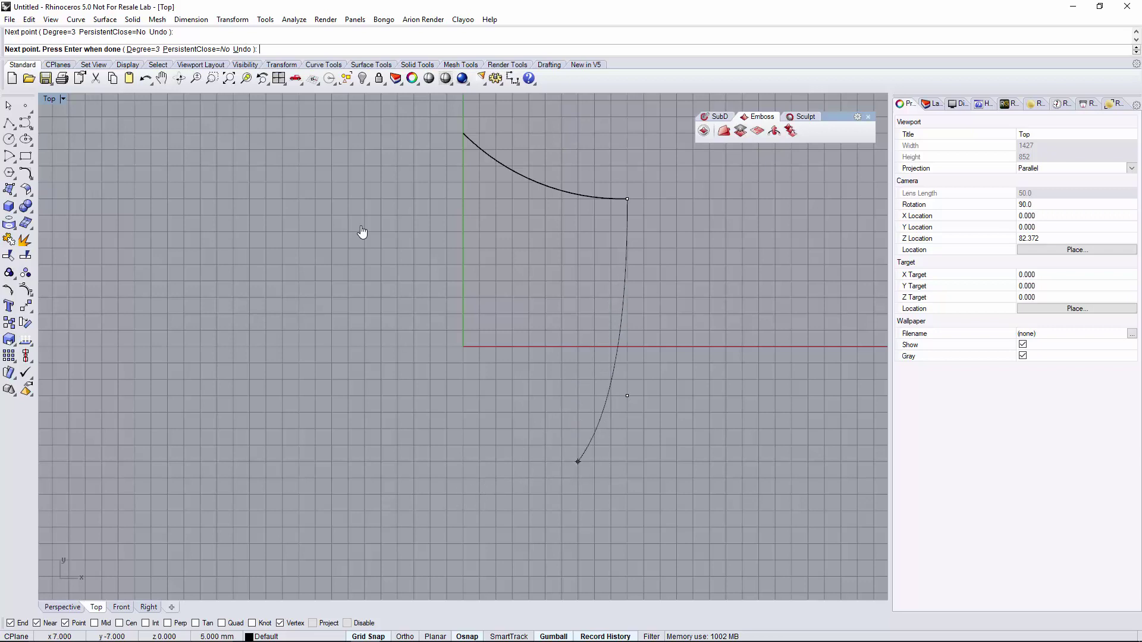
pyautogui.click(578, 477)
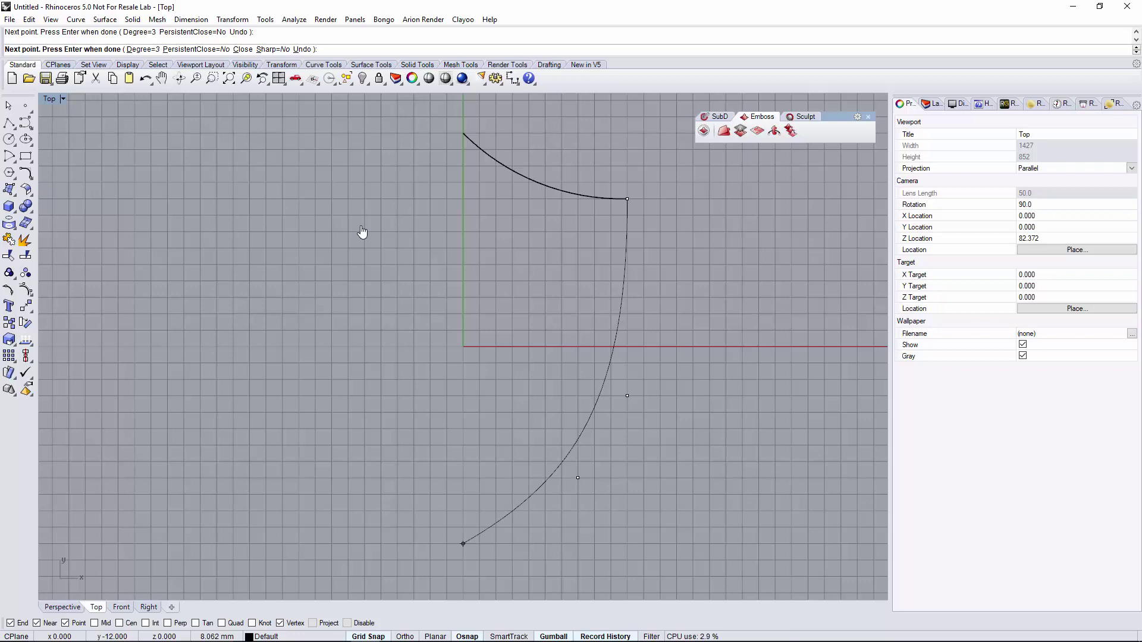
pyautogui.press('Return')
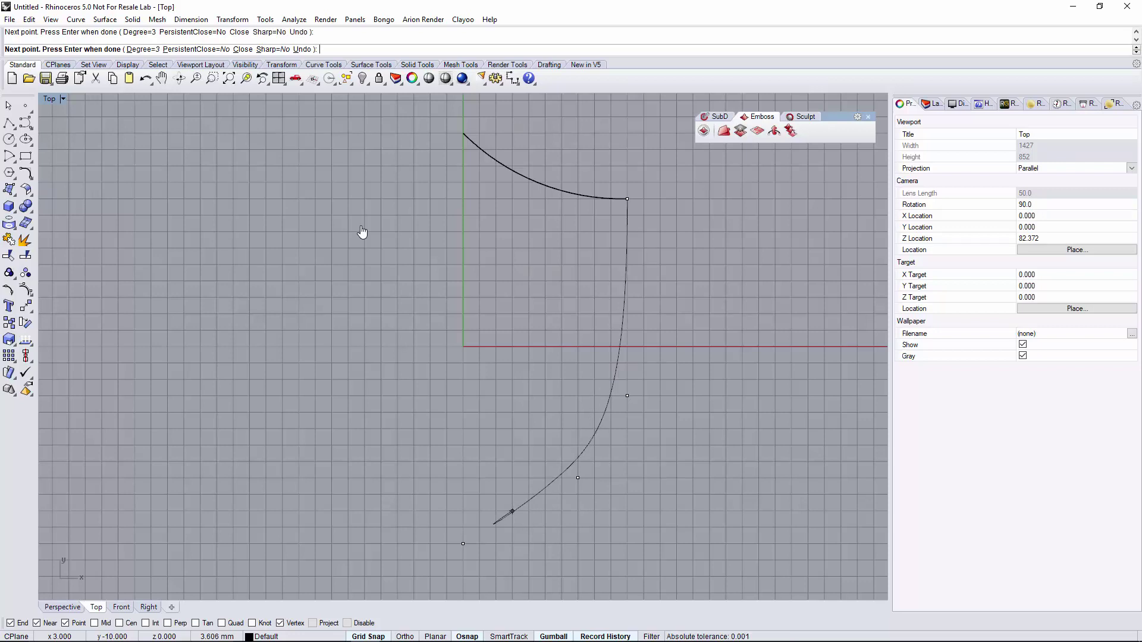
# - Show the side curve's edit points and nudge a lower and an upper point to straighten it
pyautogui.moveTo(361, 233); pyautogui.dragTo(320, 228, button='right')
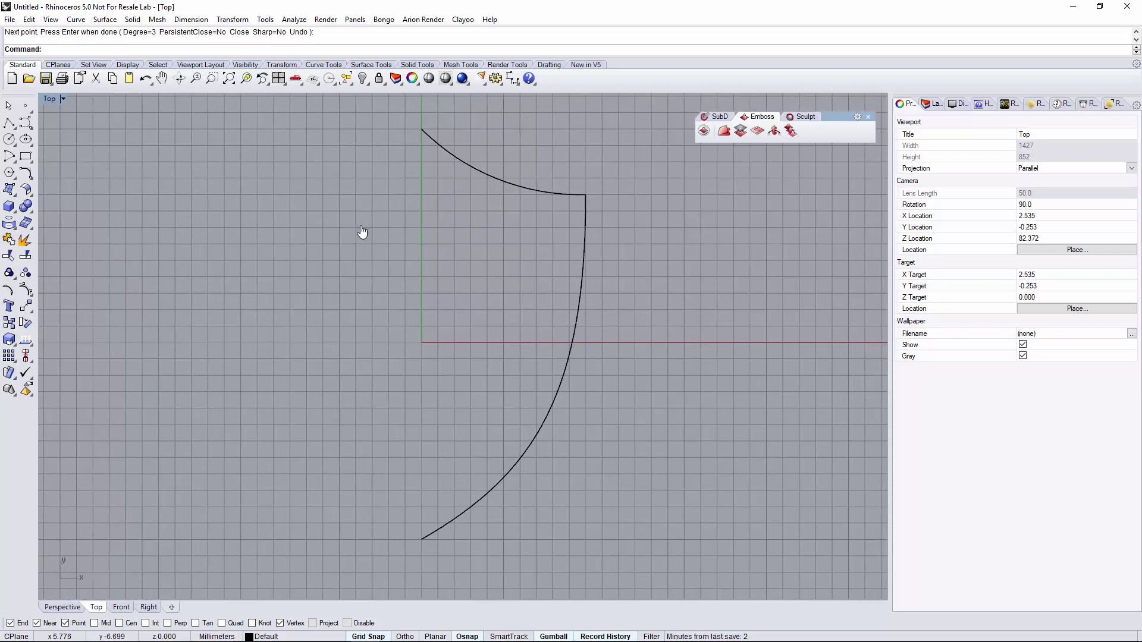
pyautogui.click(520, 446)
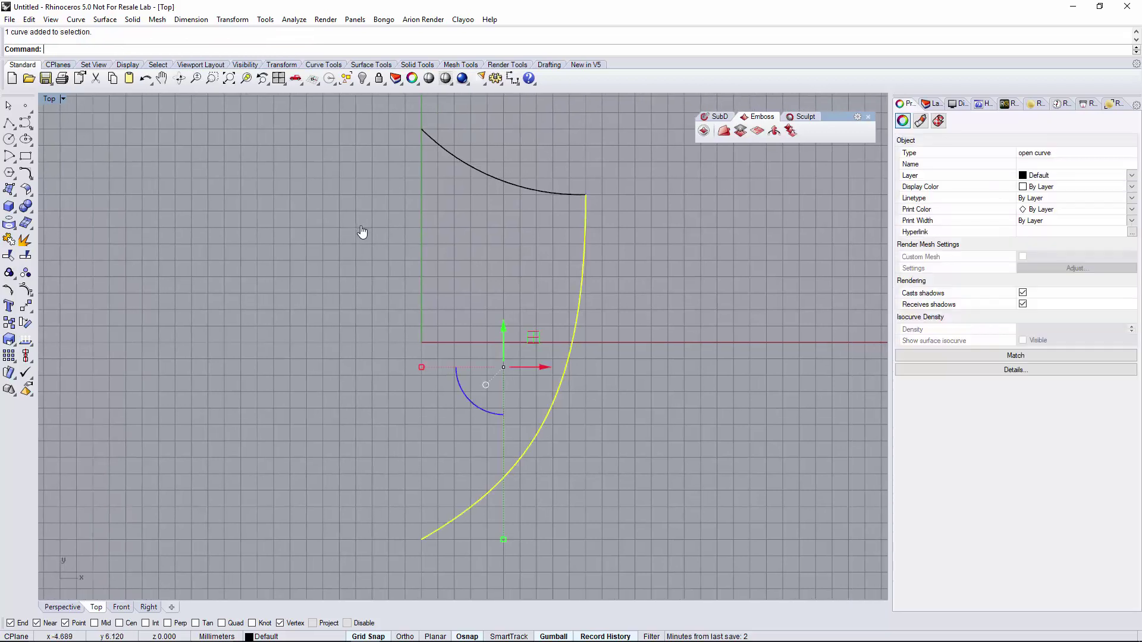
pyautogui.hotkey('shift', 'F10')
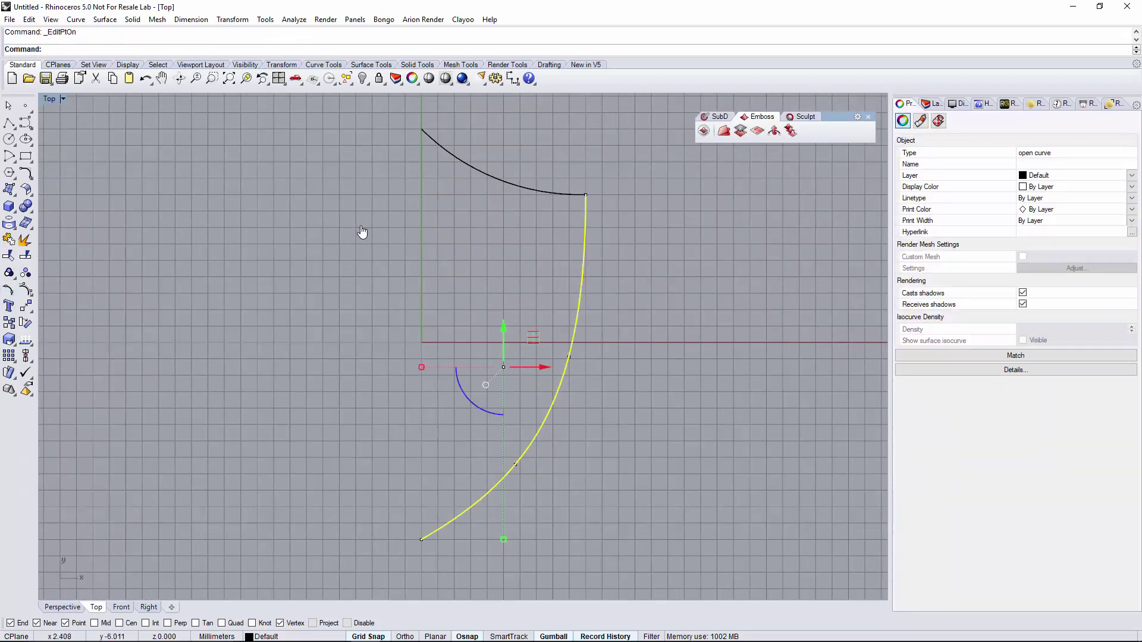
pyautogui.moveTo(592, 490); pyautogui.dragTo(461, 442)
pyautogui.moveTo(553, 465); pyautogui.dragTo(570, 457)
pyautogui.press('Escape')
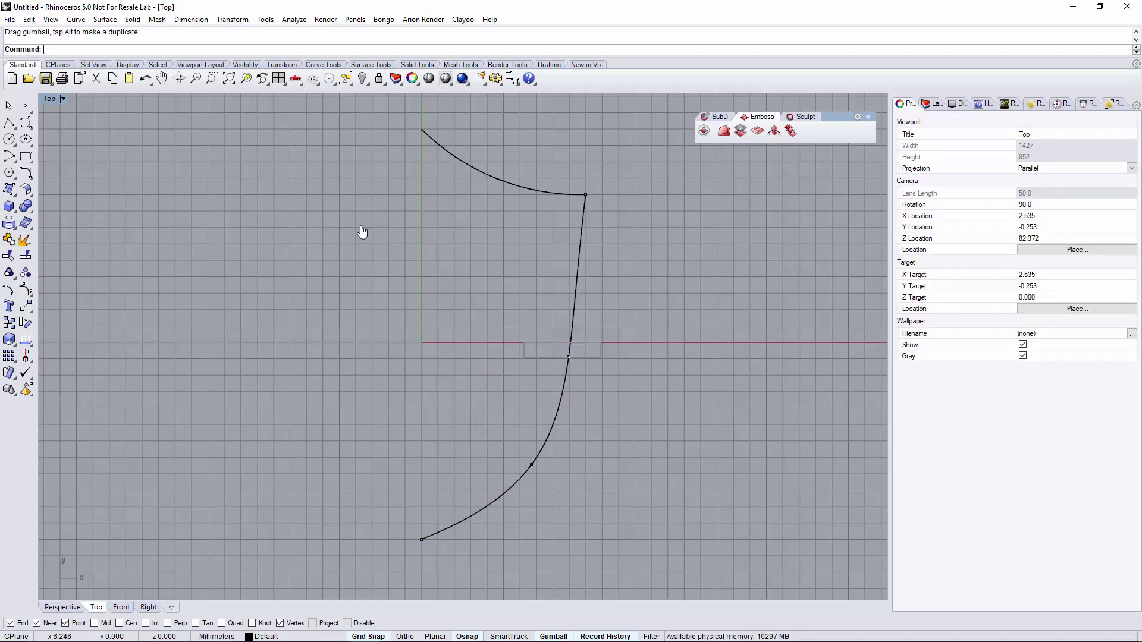
pyautogui.click(570, 357)
pyautogui.moveTo(602, 357); pyautogui.dragTo(618, 360)
pyautogui.scroll(2, 598, 361)
pyautogui.scroll(2, 582, 372)
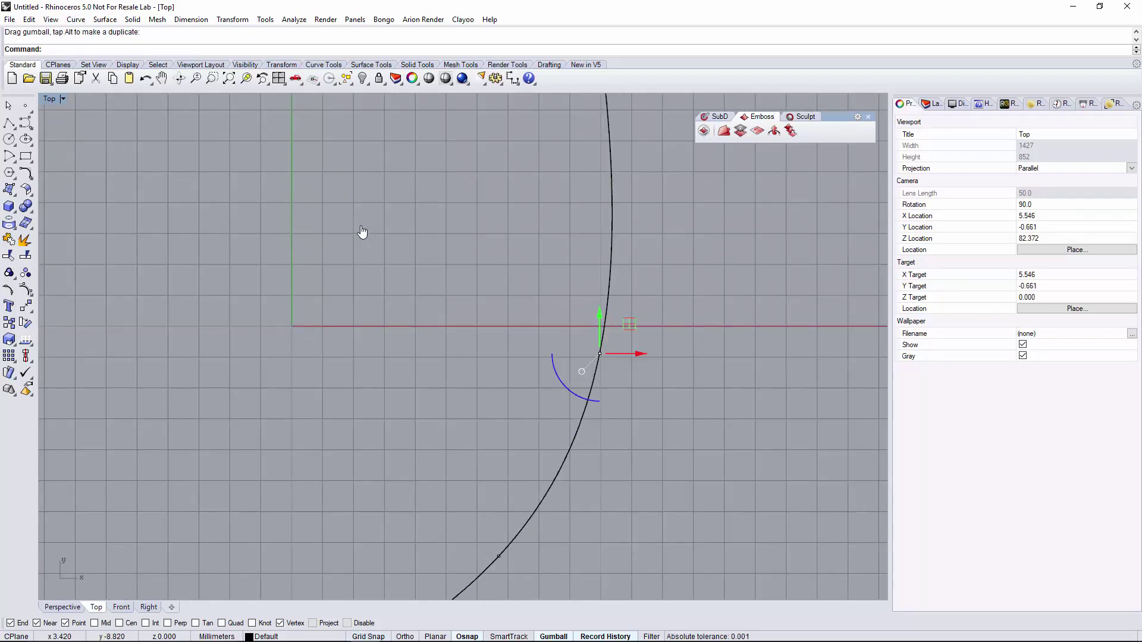
pyautogui.moveTo(628, 353); pyautogui.dragTo(608, 354)
pyautogui.moveTo(363, 232); pyautogui.dragTo(459, 247, button='right')
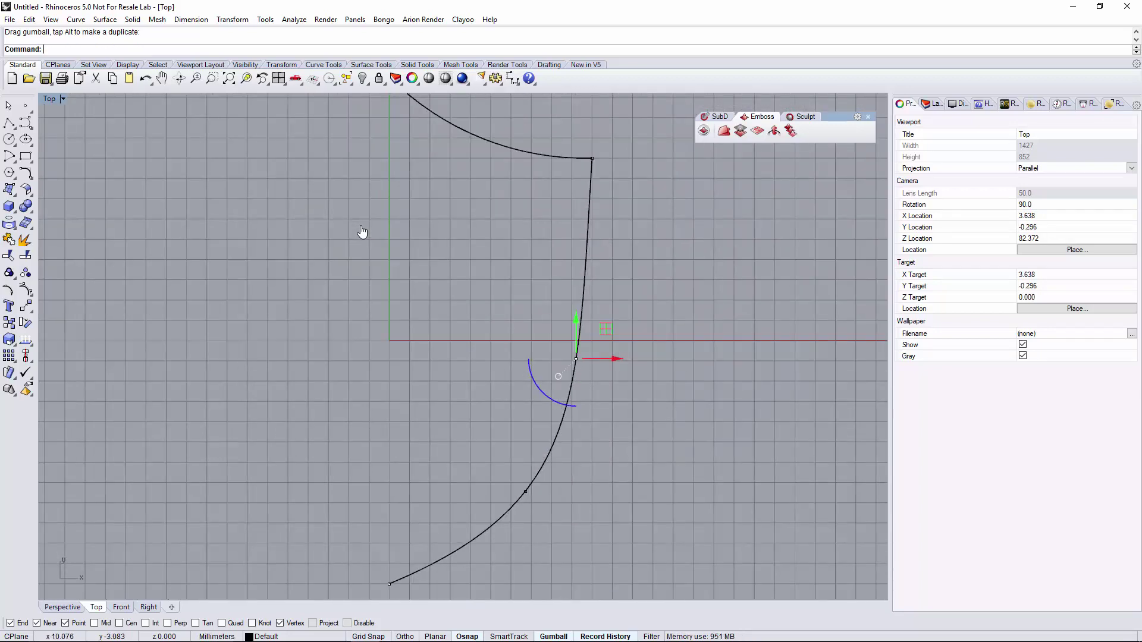
pyautogui.scroll(2, 580, 366)
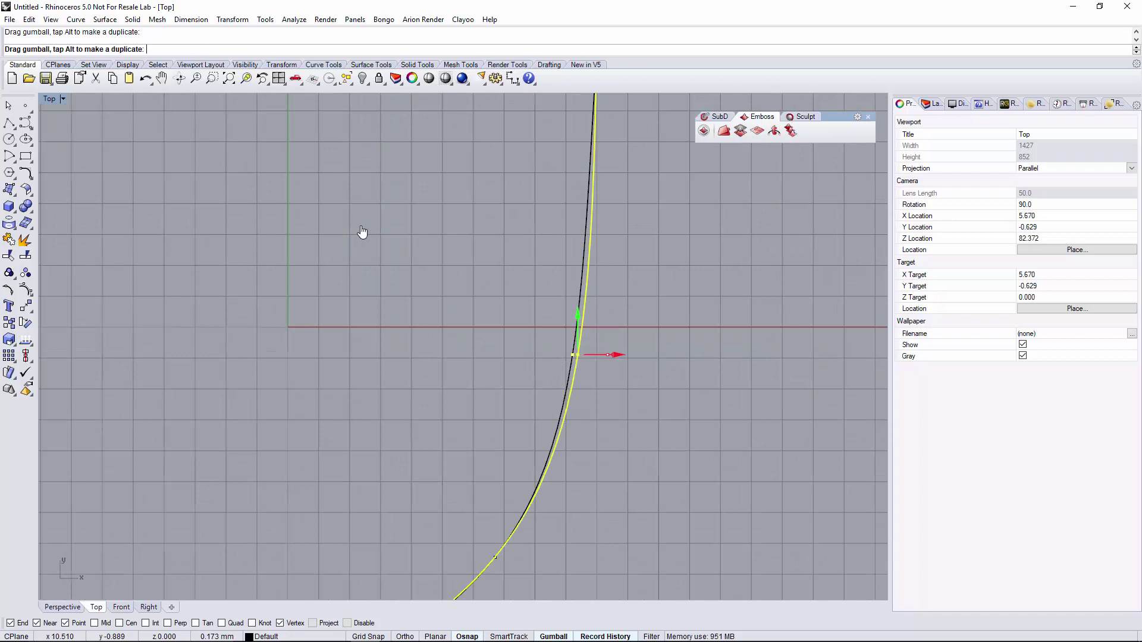
pyautogui.scroll(-3, 362, 232)
pyautogui.press('Escape')
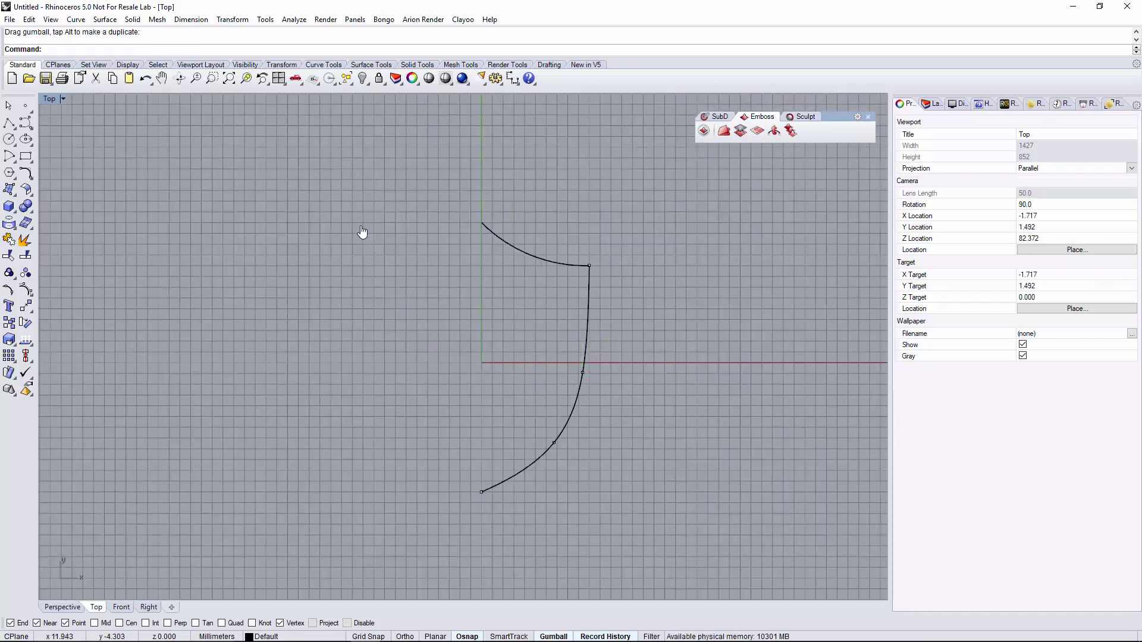
# - Mirror both right-half curves across the vertical Y axis with Grid Snap on
pyautogui.hotkey('ctrl', 'a')
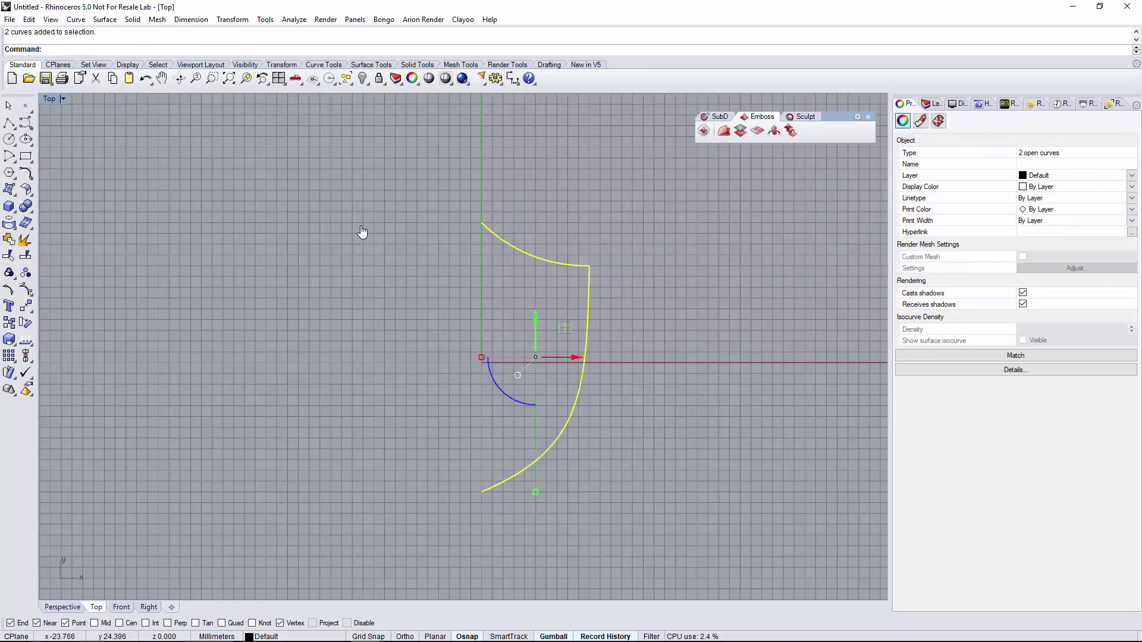
pyautogui.hotkey('alt', 't')
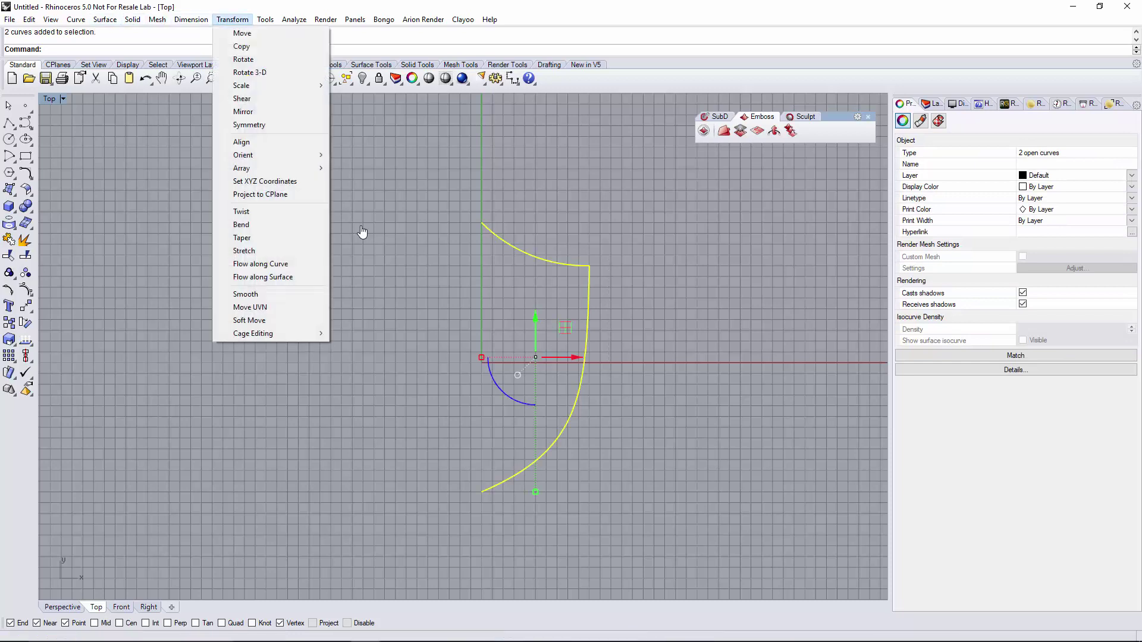
pyautogui.press('Up')
pyautogui.press('Up')
pyautogui.press('Up')
pyautogui.press('Down')
pyautogui.press('Return')
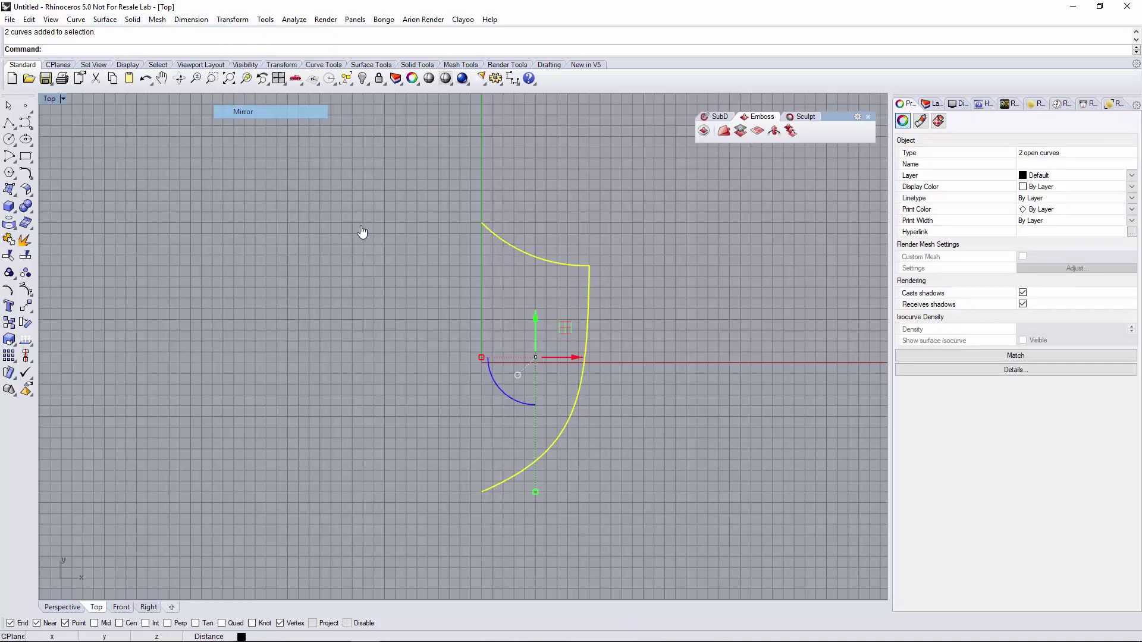
pyautogui.press('F9')
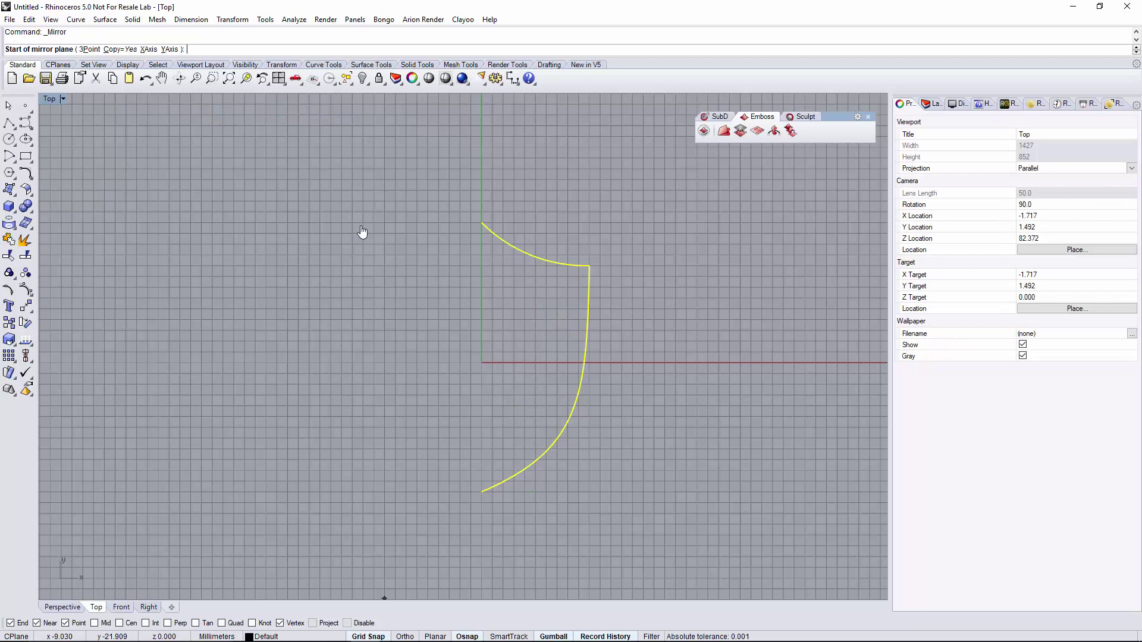
pyautogui.click(481, 385)
pyautogui.click(481, 331)
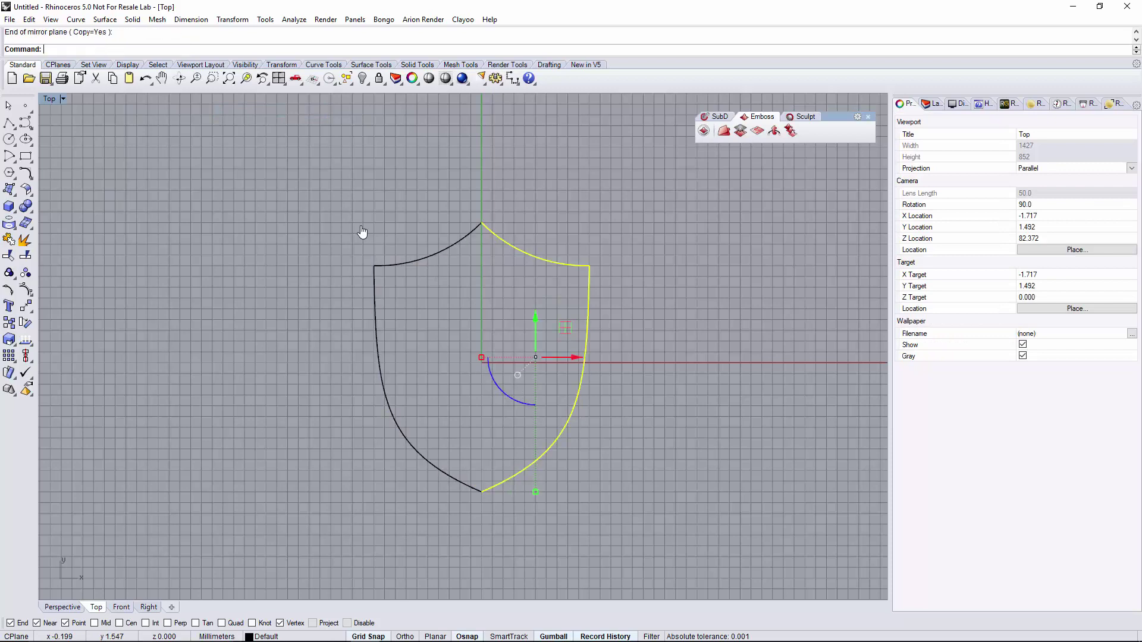
pyautogui.scroll(7, 361, 232)
# - Select all four curves and join them into one closed outline
pyautogui.press('Escape')
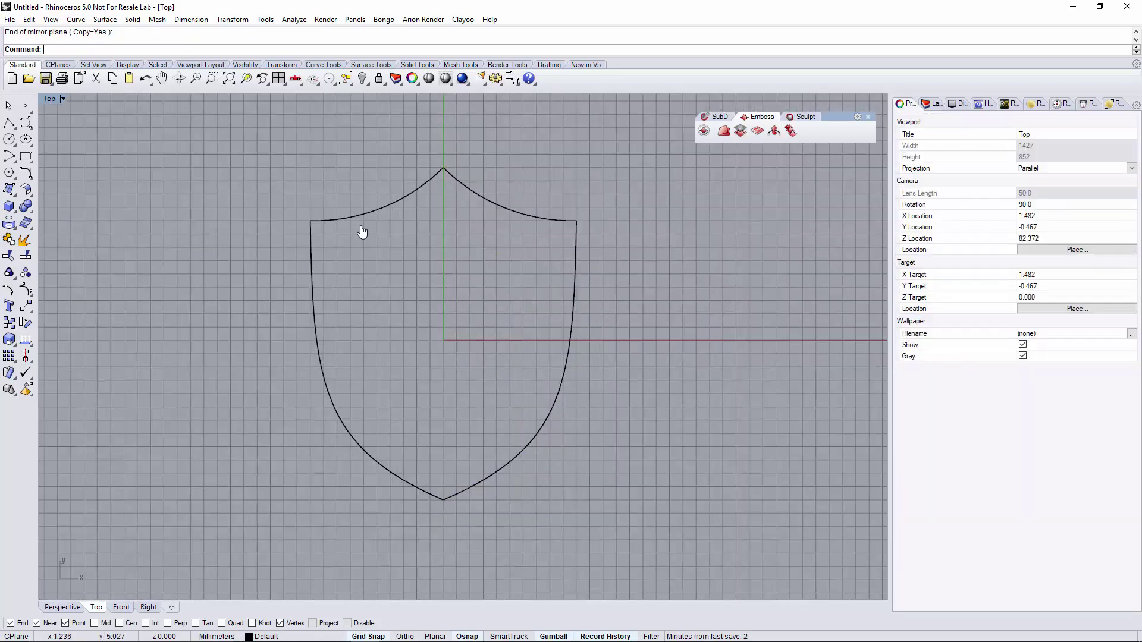
pyautogui.click(361, 232)
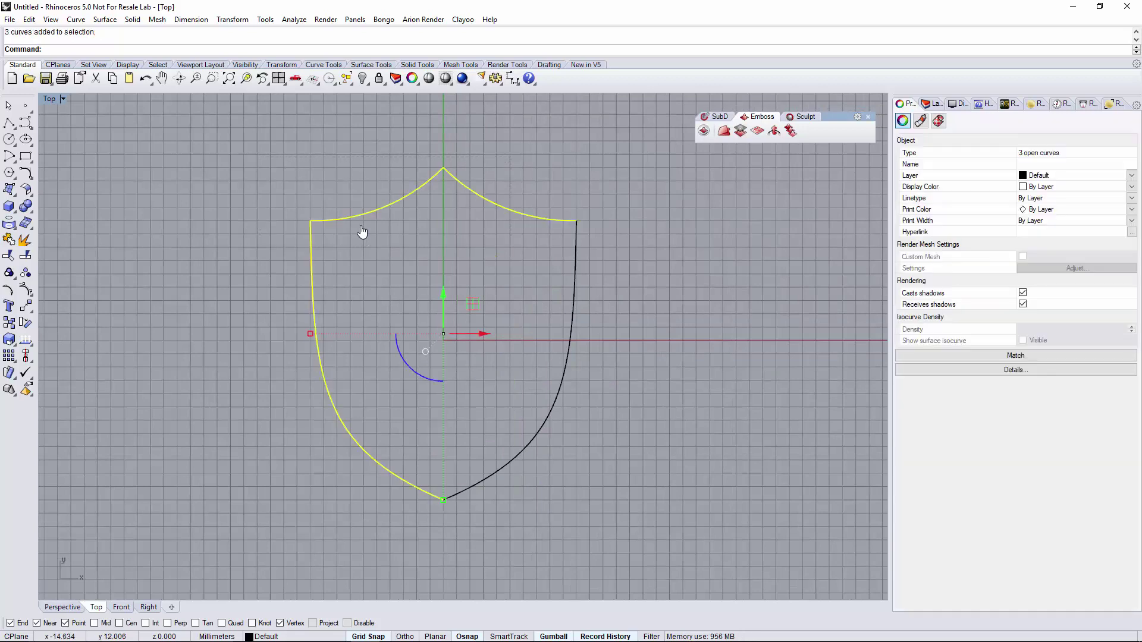
pyautogui.press('Escape')
pyautogui.hotkey('ctrl', 'a')
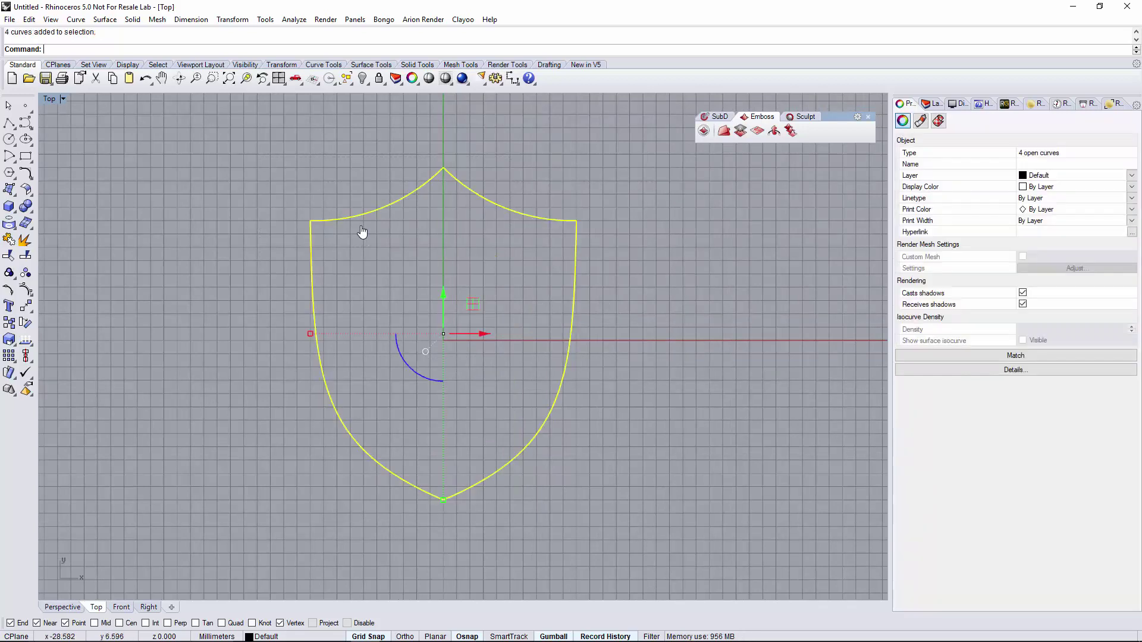
pyautogui.hotkey('ctrl', 'j')
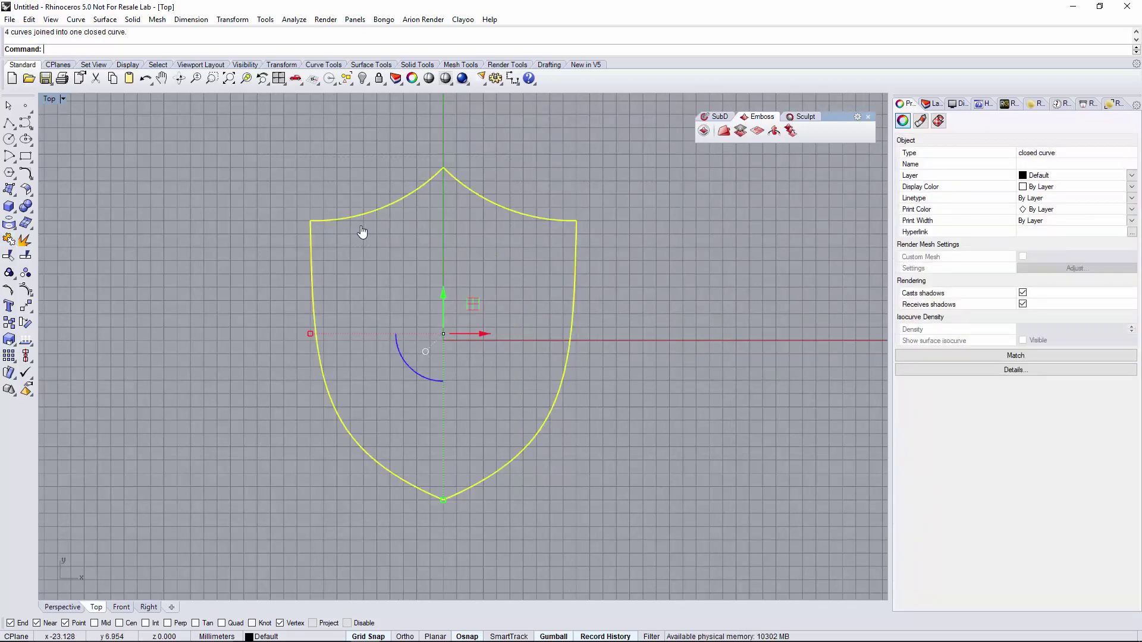
# - Fillet the shield's top-left, top-right and bottom corners at radius 2
pyautogui.press('f')
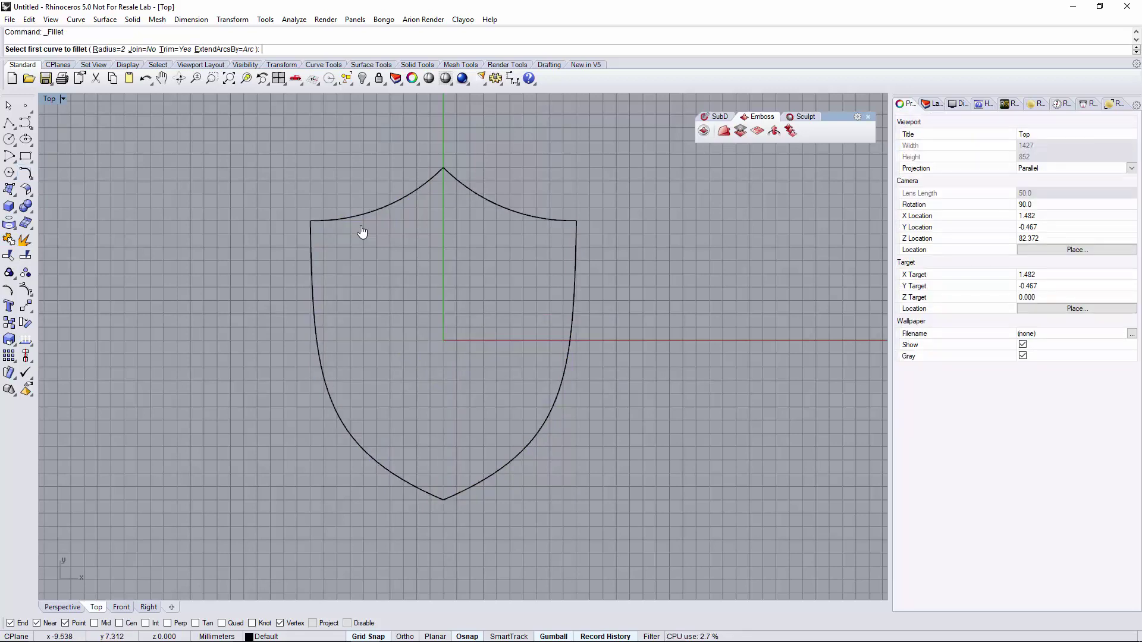
pyautogui.click(362, 232)
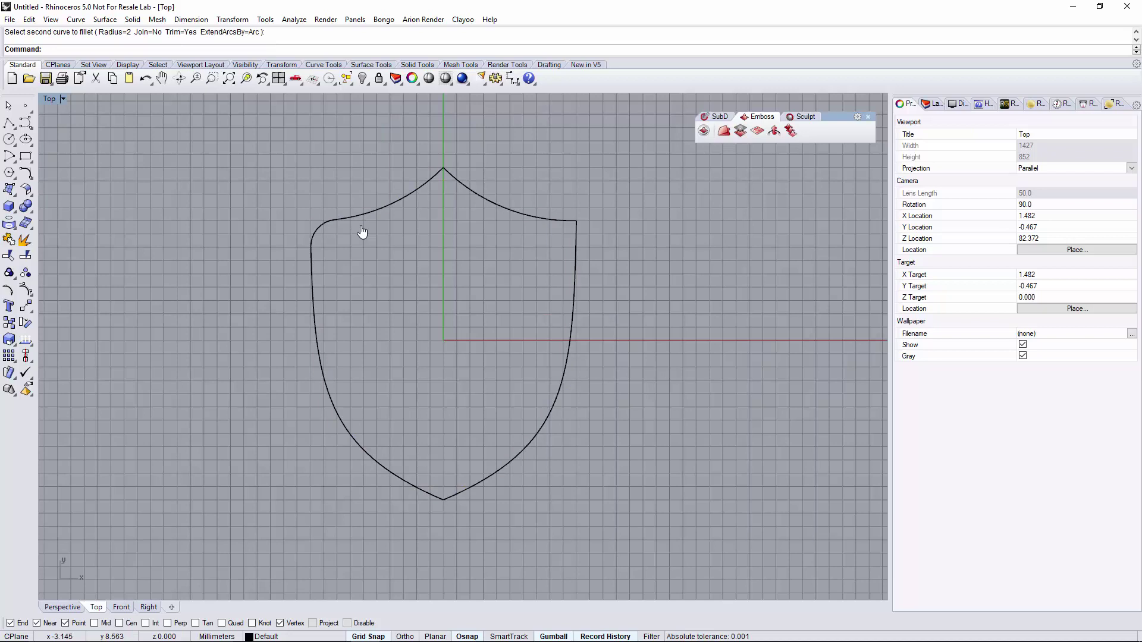
pyautogui.press('Return')
pyautogui.click(535, 212)
pyautogui.click(575, 259)
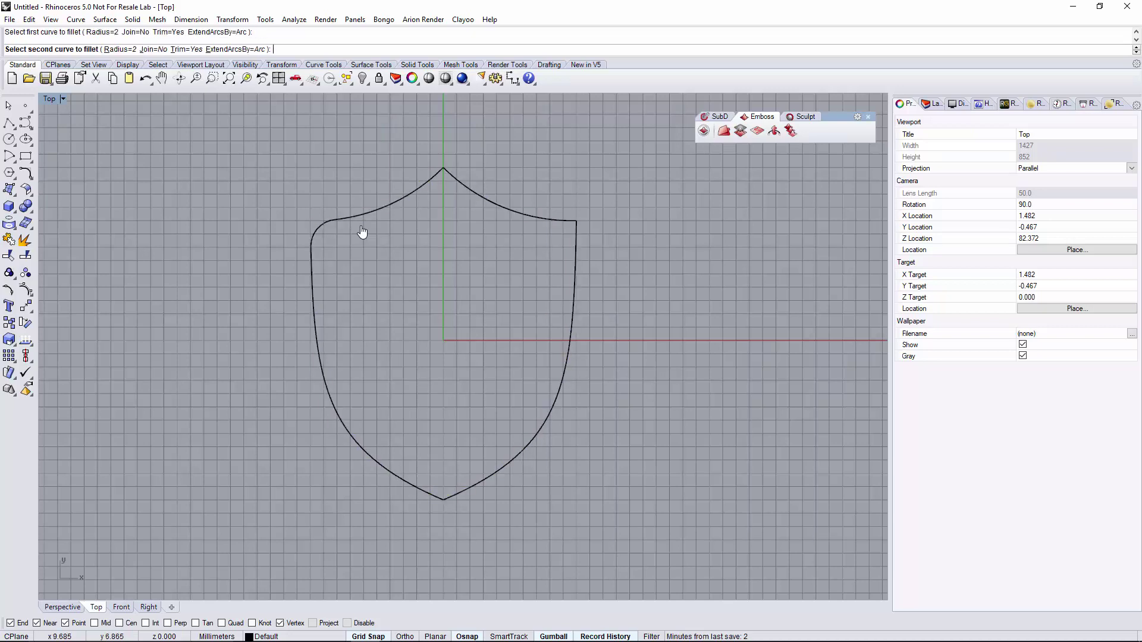
pyautogui.press('Return')
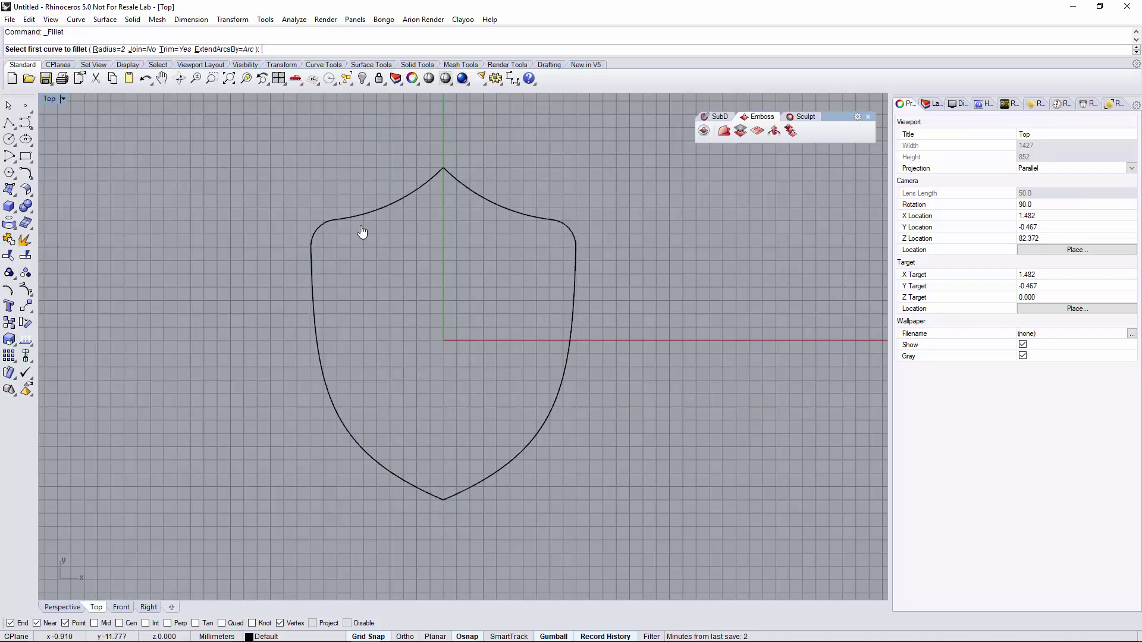
pyautogui.click(420, 487)
pyautogui.click(469, 486)
# - Fillet the shield's pointed top with radius 1
pyautogui.press('Return')
pyautogui.press('Return')
pyautogui.click(362, 232)
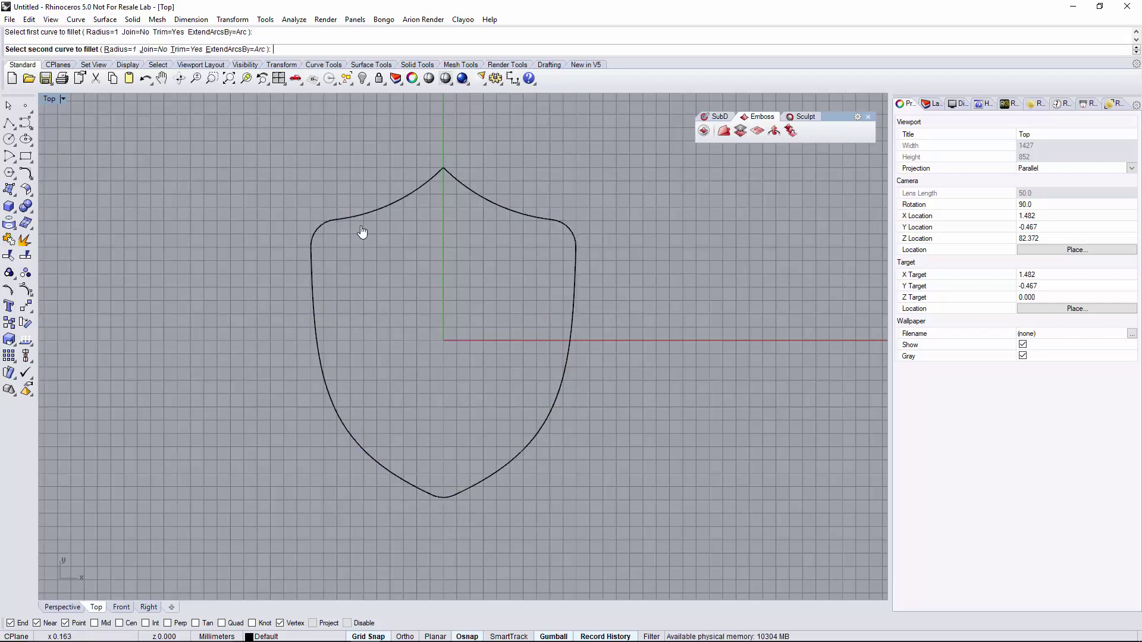
pyautogui.click(362, 233)
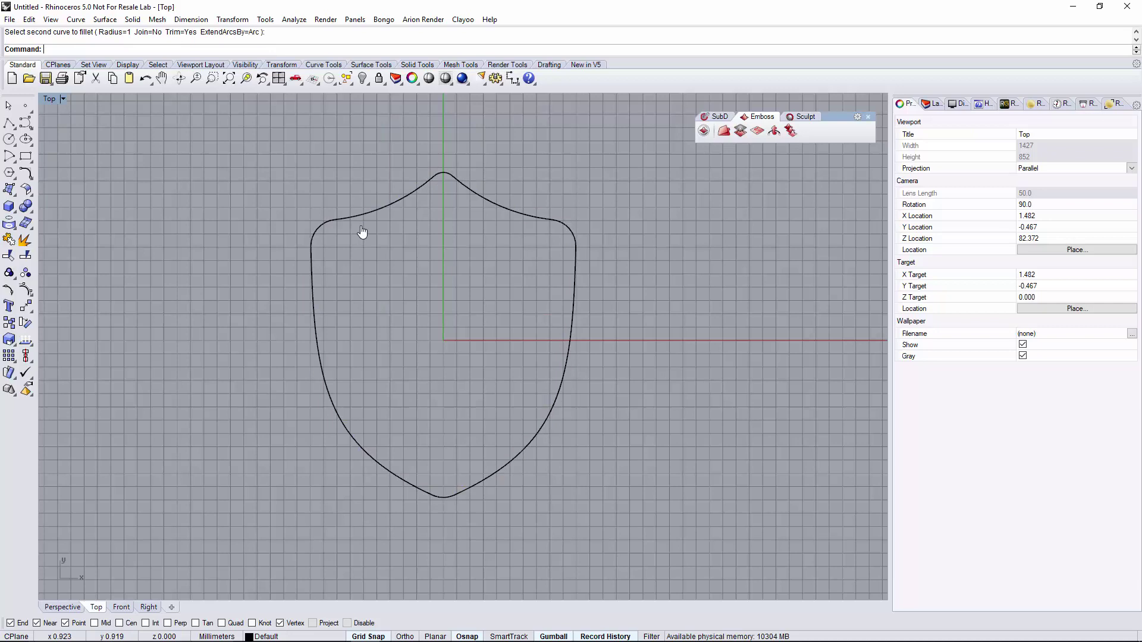
# - Draw circles near the upper-right corner, above the bottom point, and below the peak at radius 1
pyautogui.click(9, 138)
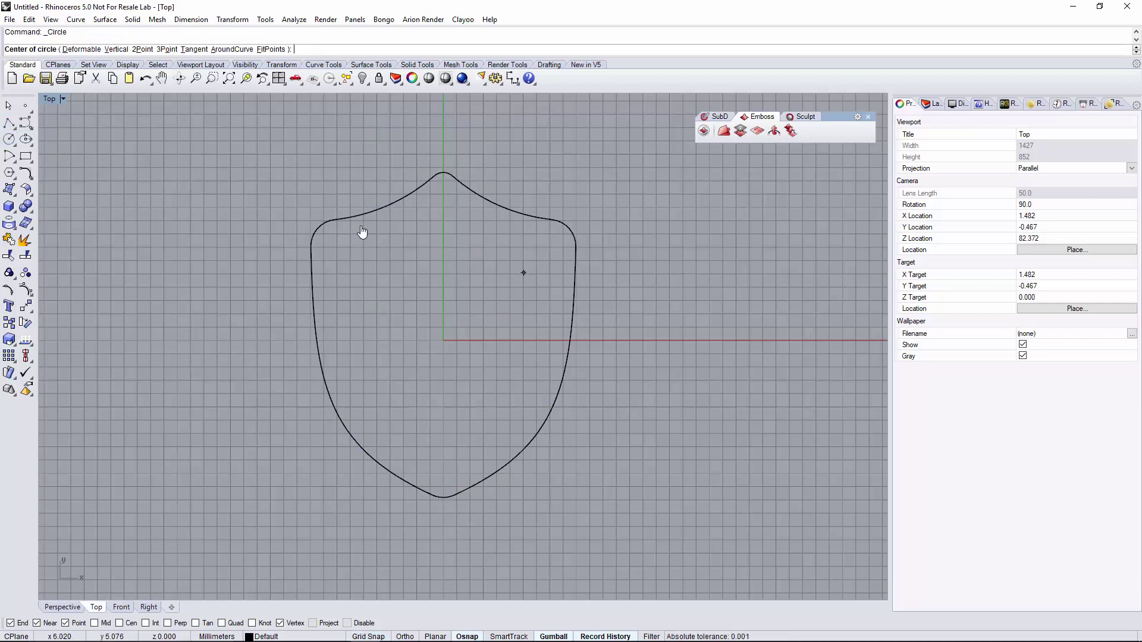
pyautogui.scroll(4, 543, 255)
pyautogui.scroll(1, 543, 256)
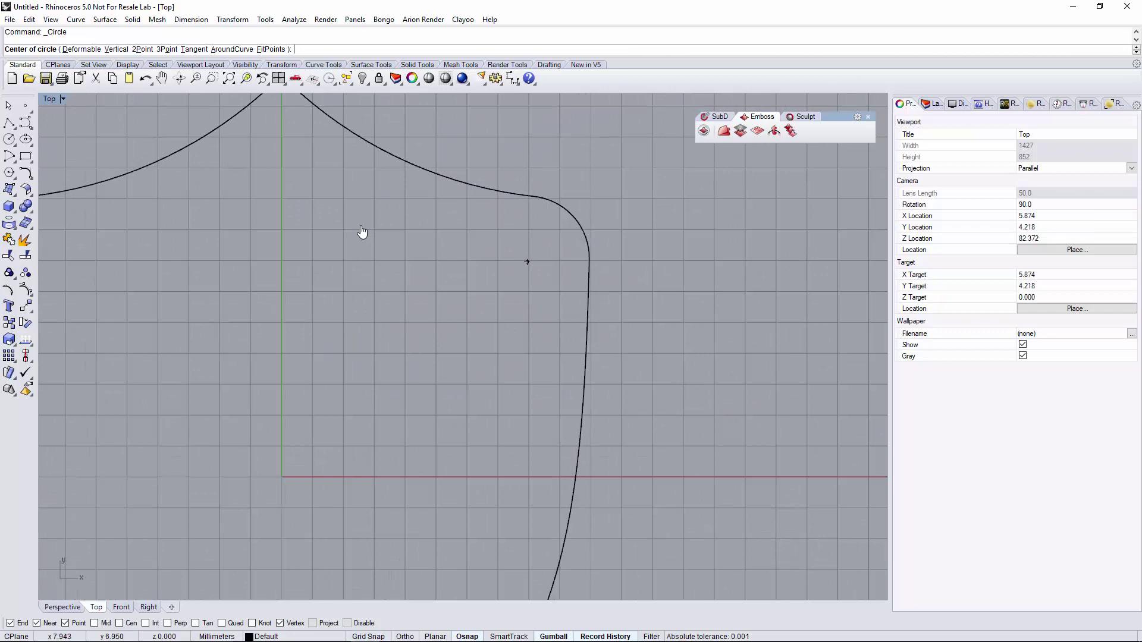
pyautogui.click(526, 263)
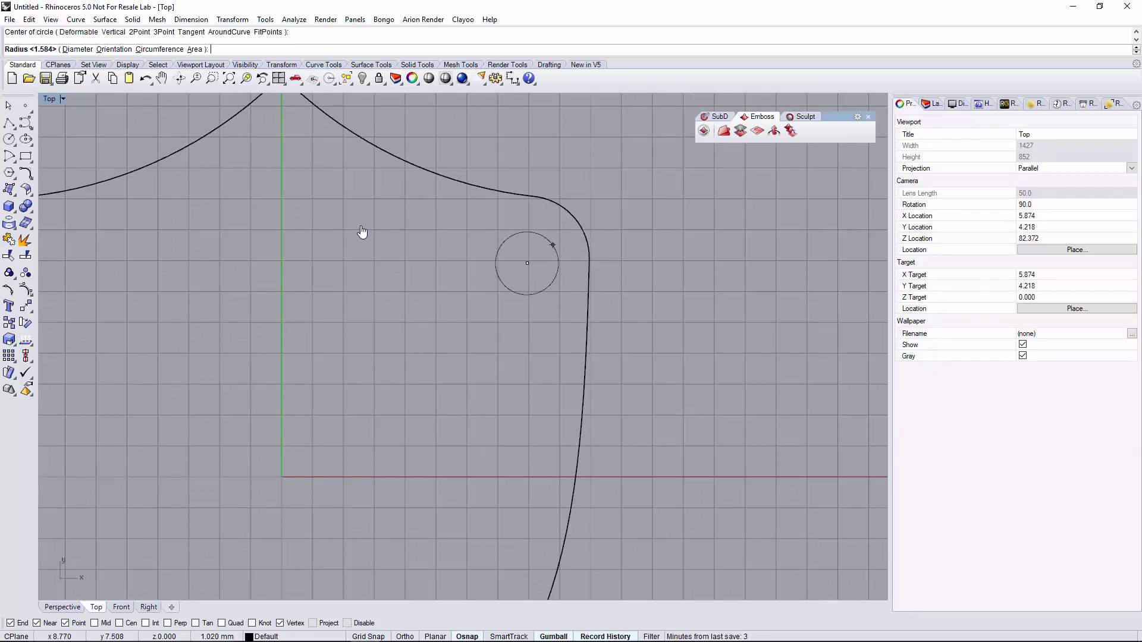
pyautogui.click(552, 247)
pyautogui.scroll(-4, 552, 247)
pyautogui.scroll(4, 551, 247)
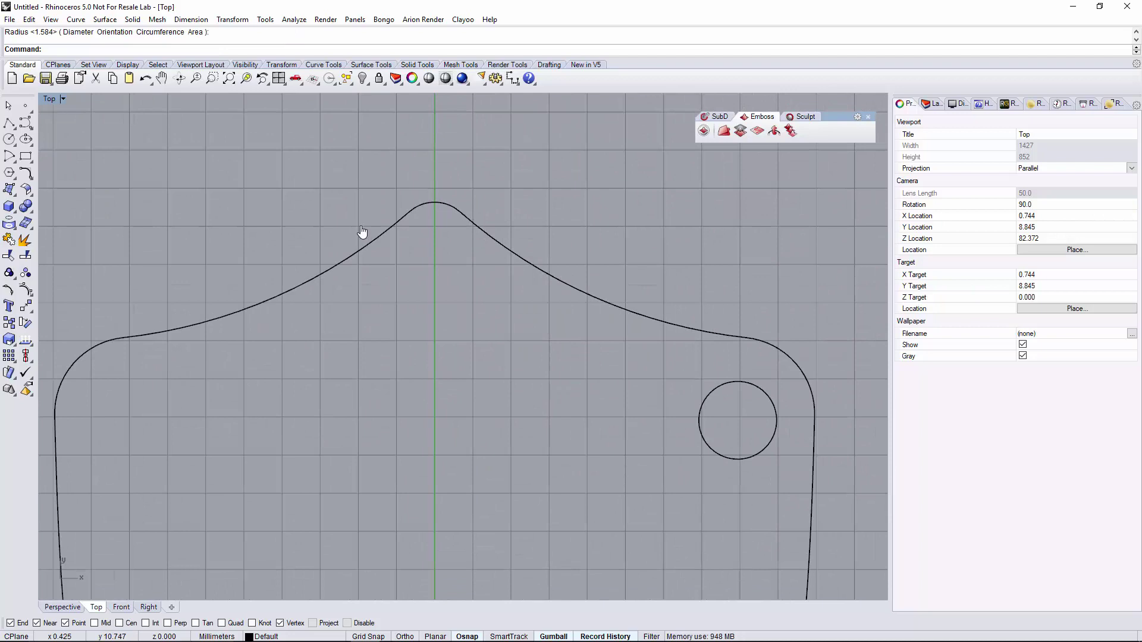
pyautogui.scroll(-3, 361, 232)
pyautogui.scroll(4, 362, 232)
pyautogui.scroll(1, 361, 232)
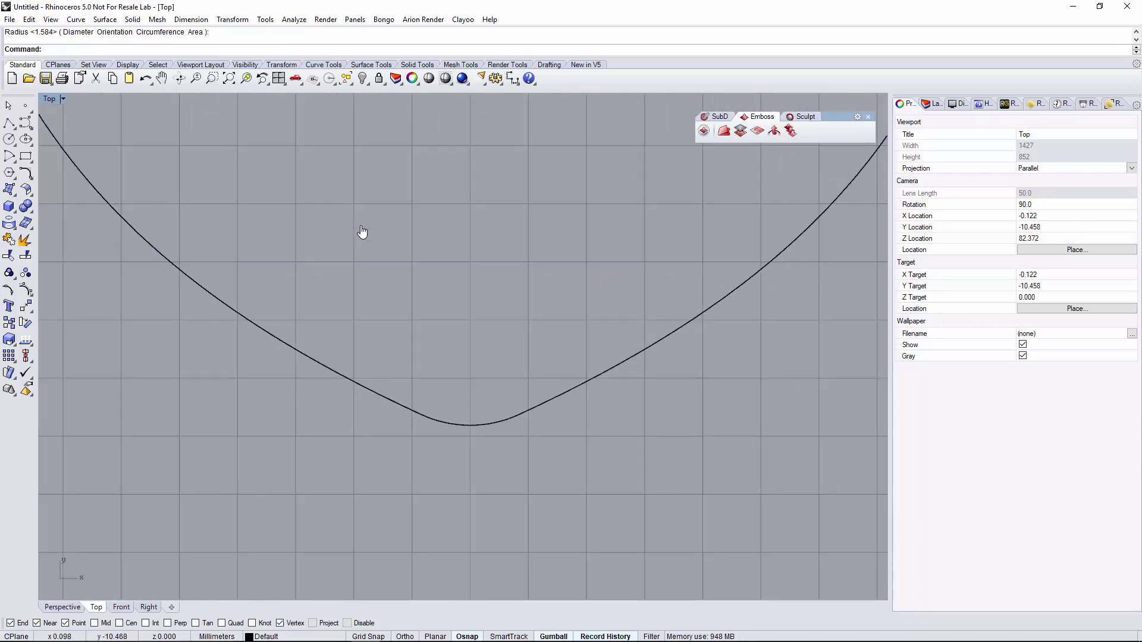
pyautogui.press('Return')
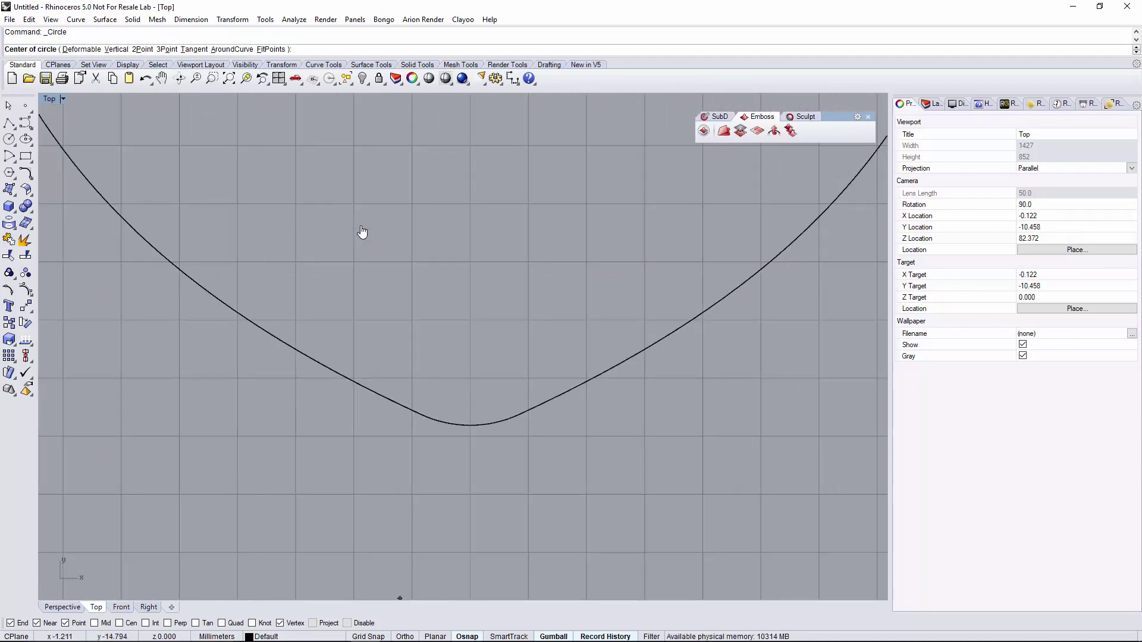
pyautogui.click(368, 636)
pyautogui.click(469, 320)
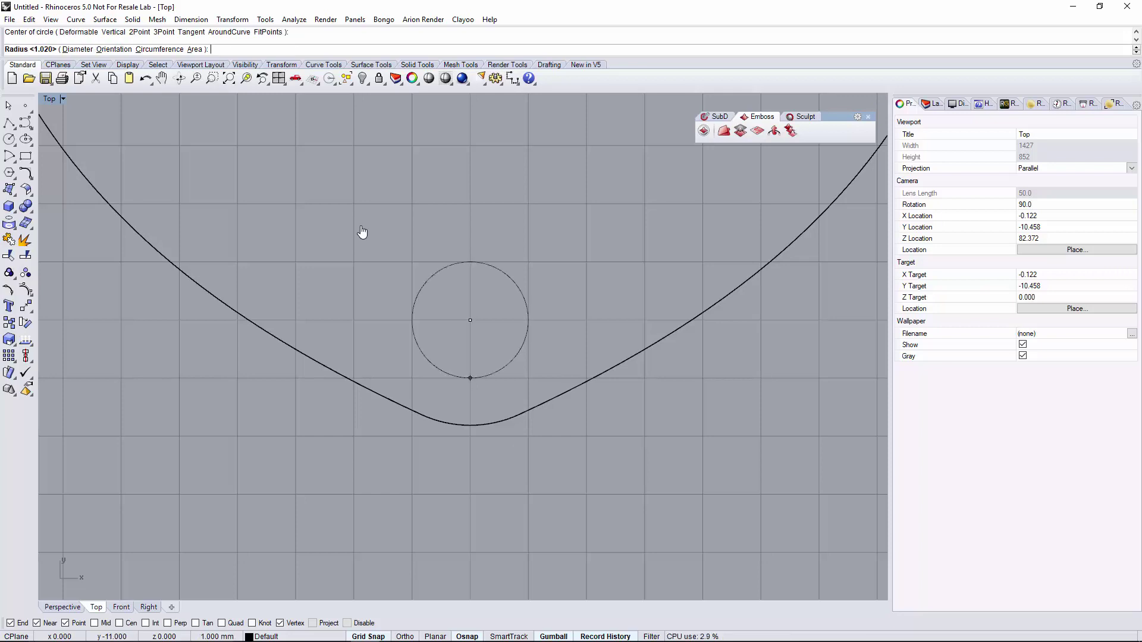
pyautogui.press('Return')
pyautogui.scroll(-3, 470, 357)
pyautogui.scroll(-2, 471, 394)
pyautogui.scroll(2, 363, 233)
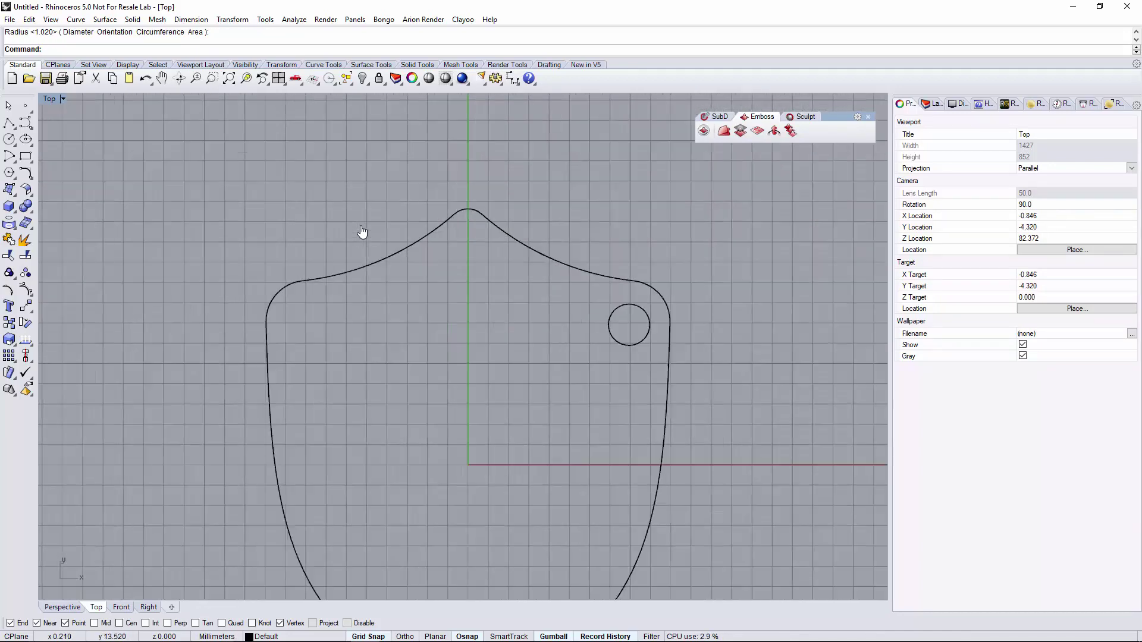
pyautogui.scroll(2, 363, 233)
pyautogui.scroll(1, 363, 233)
pyautogui.press('Return')
pyautogui.write('0')
pyautogui.press('Return')
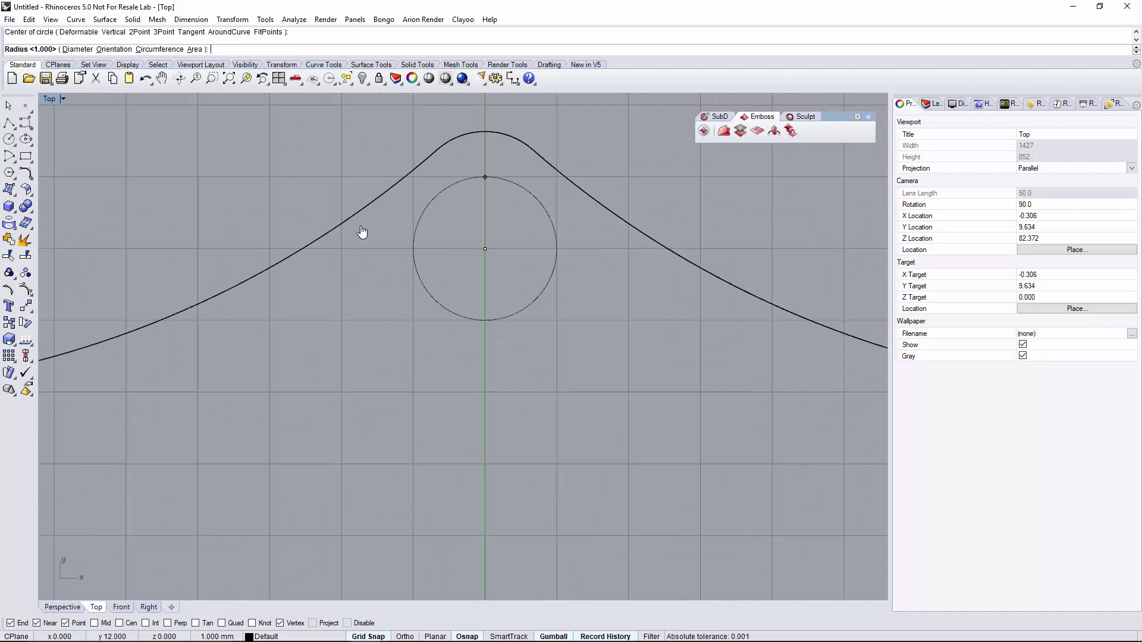
pyautogui.scroll(1, 363, 232)
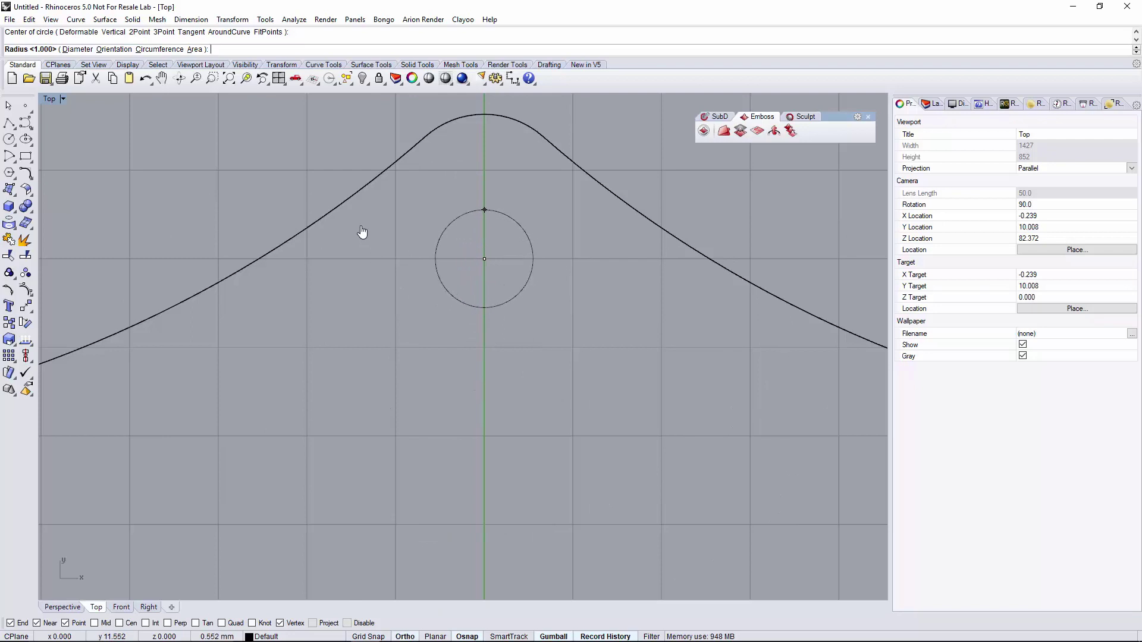
pyautogui.click(362, 232)
pyautogui.hotkey('ctrl', 'shift', 'e')
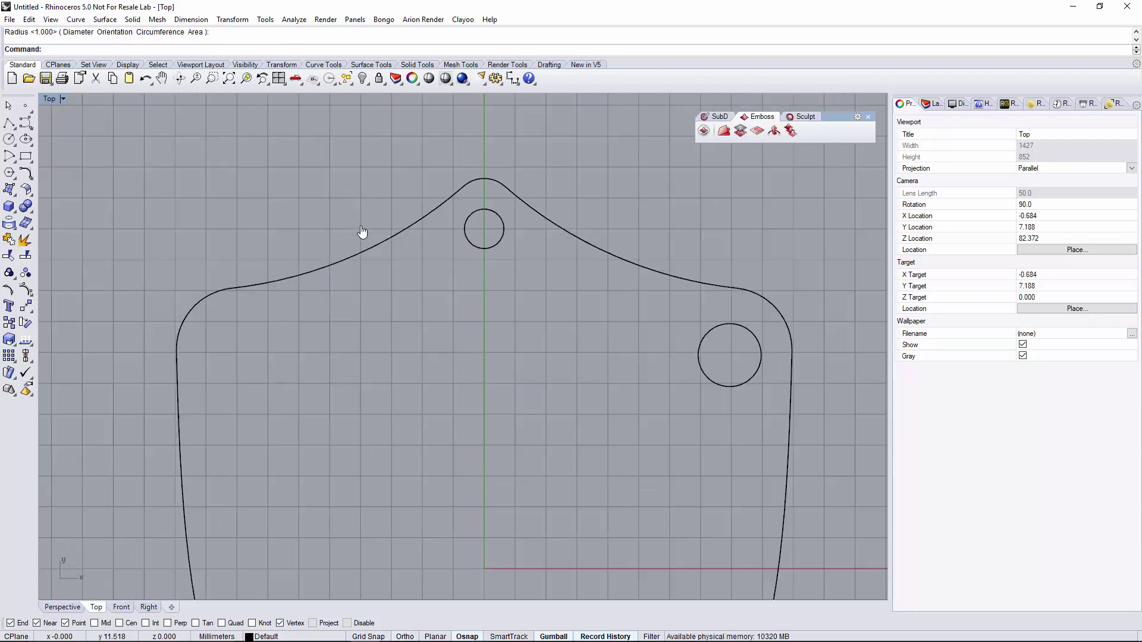
pyautogui.scroll(2, 362, 232)
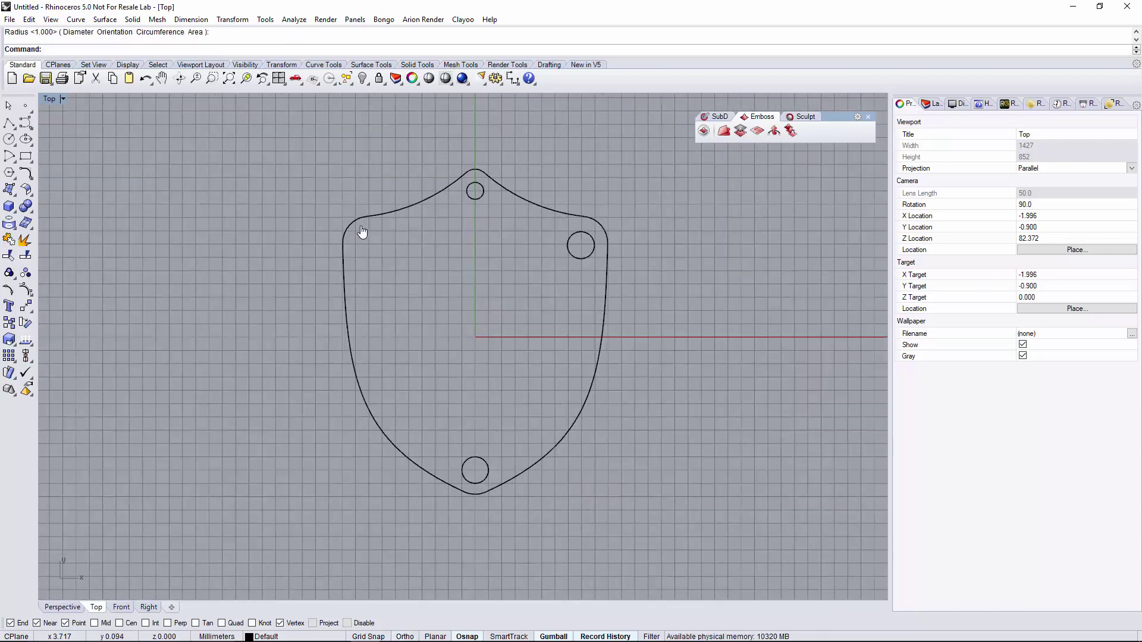
pyautogui.scroll(10, 362, 232)
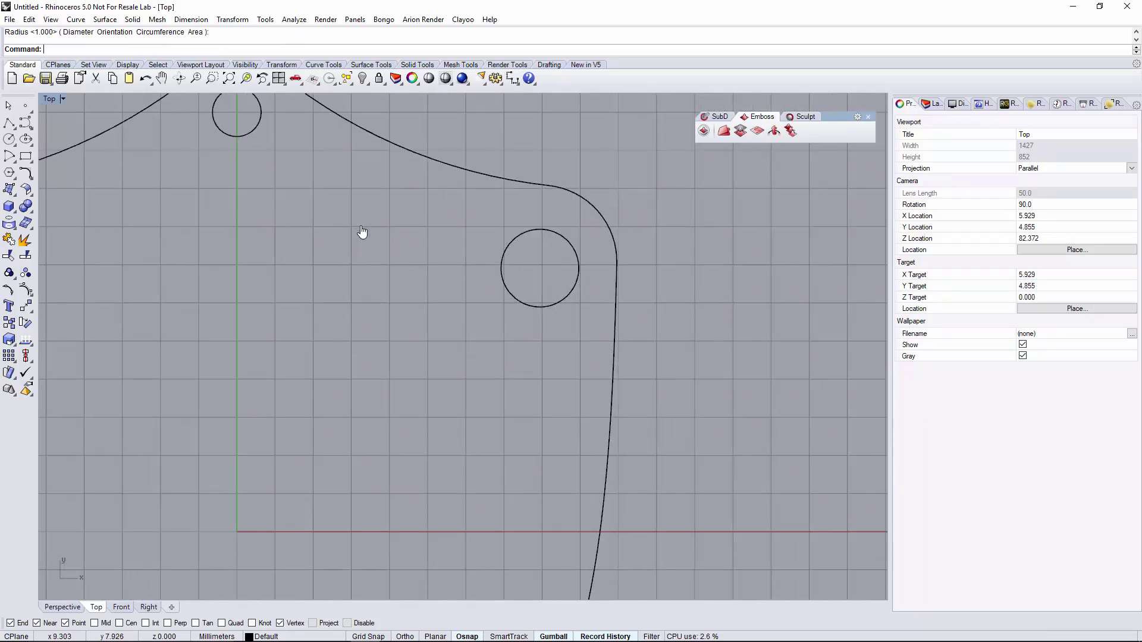
pyautogui.scroll(-10, 363, 233)
pyautogui.scroll(5, 363, 232)
pyautogui.scroll(-5, 362, 232)
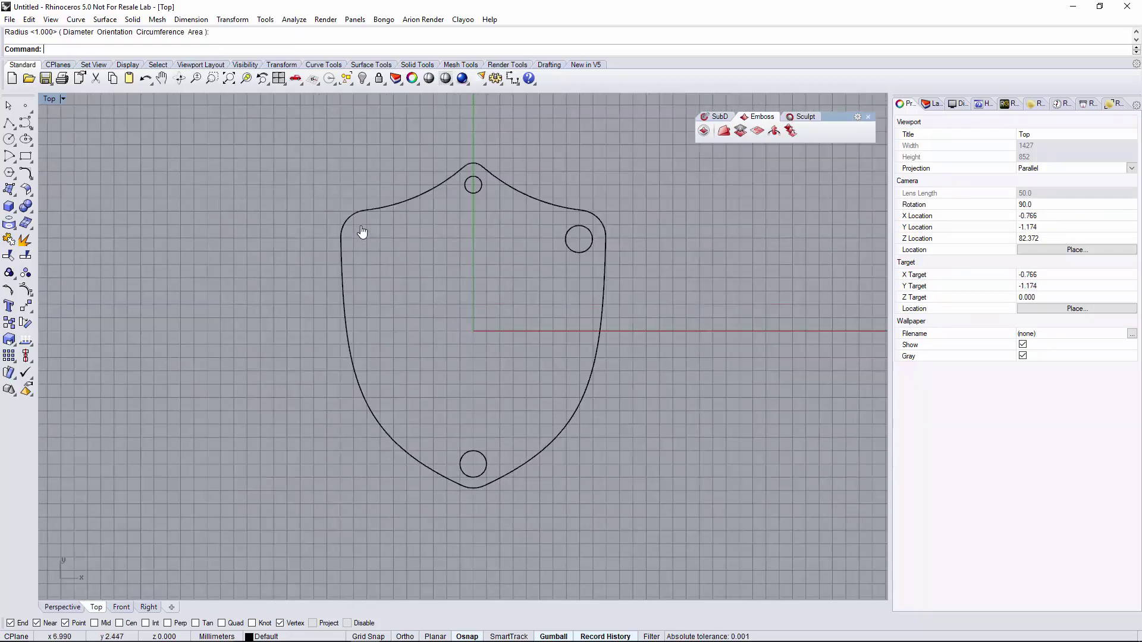
# - Mirror the upper-right circle across the Y axis to create a matching upper-left circle
pyautogui.click(362, 233)
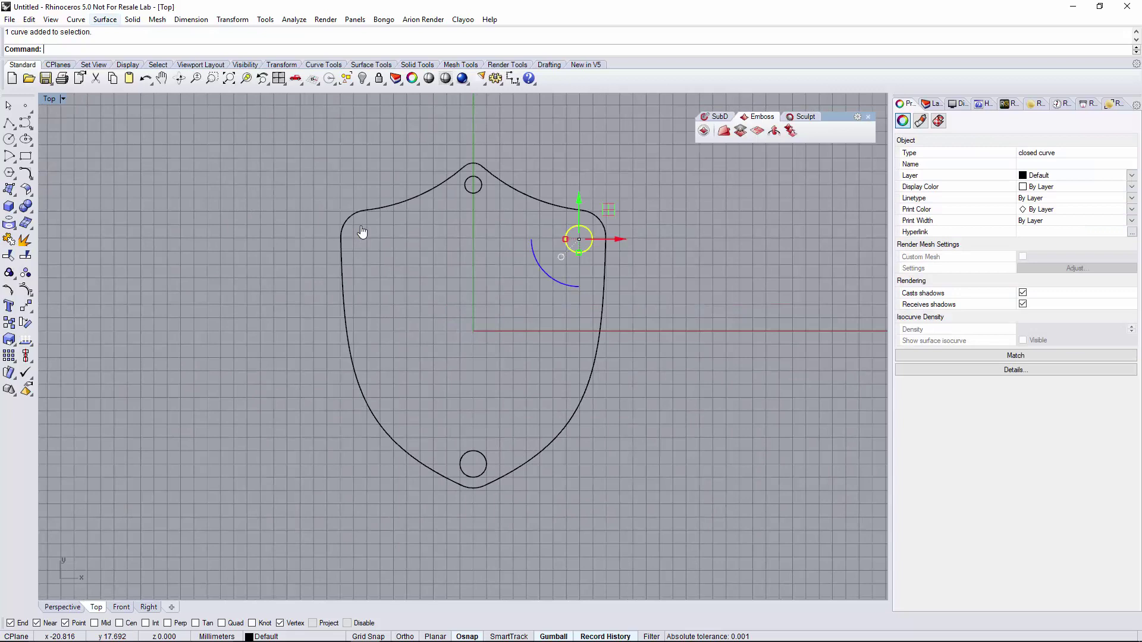
pyautogui.click(233, 18)
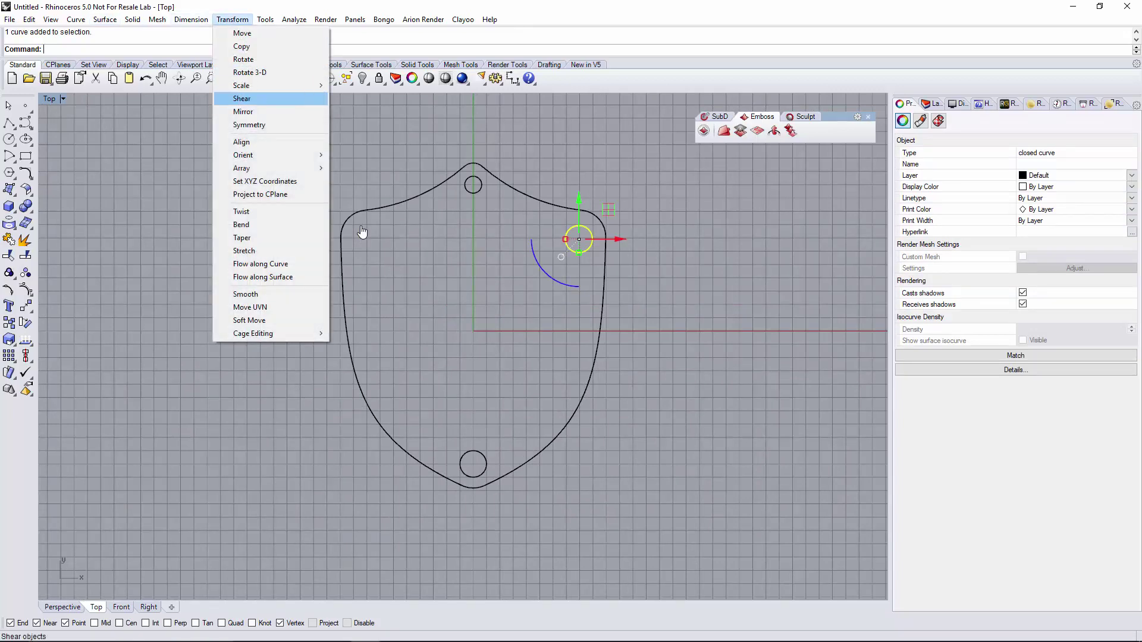
pyautogui.press('Down')
pyautogui.press('Down')
pyautogui.press('Return')
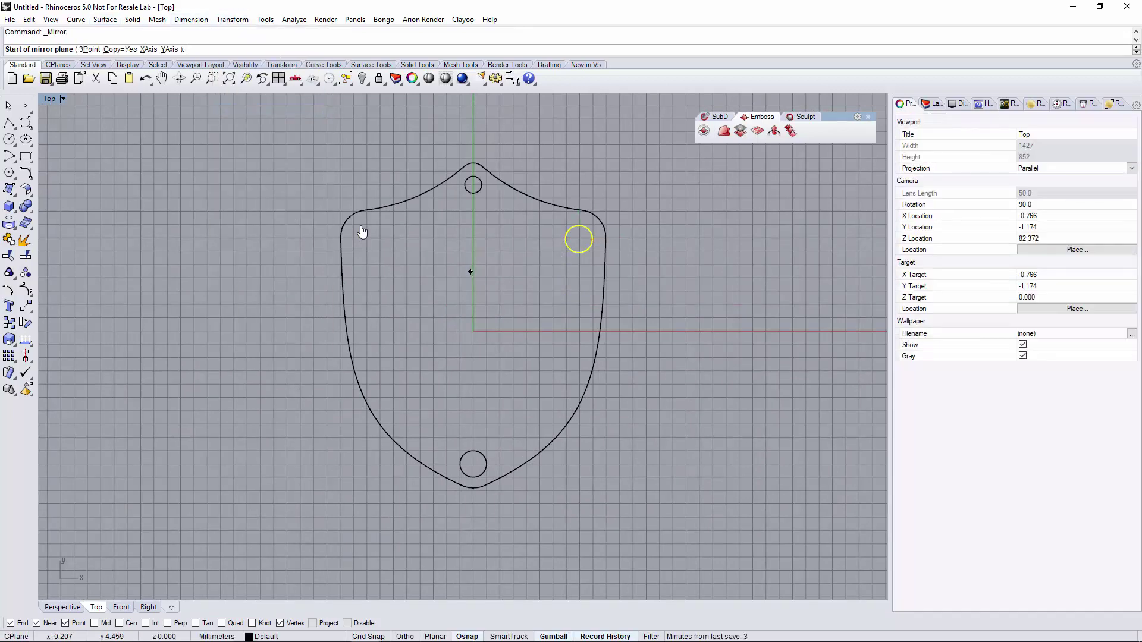
pyautogui.press('F9')
pyautogui.click(473, 332)
pyautogui.click(473, 223)
pyautogui.press('Escape')
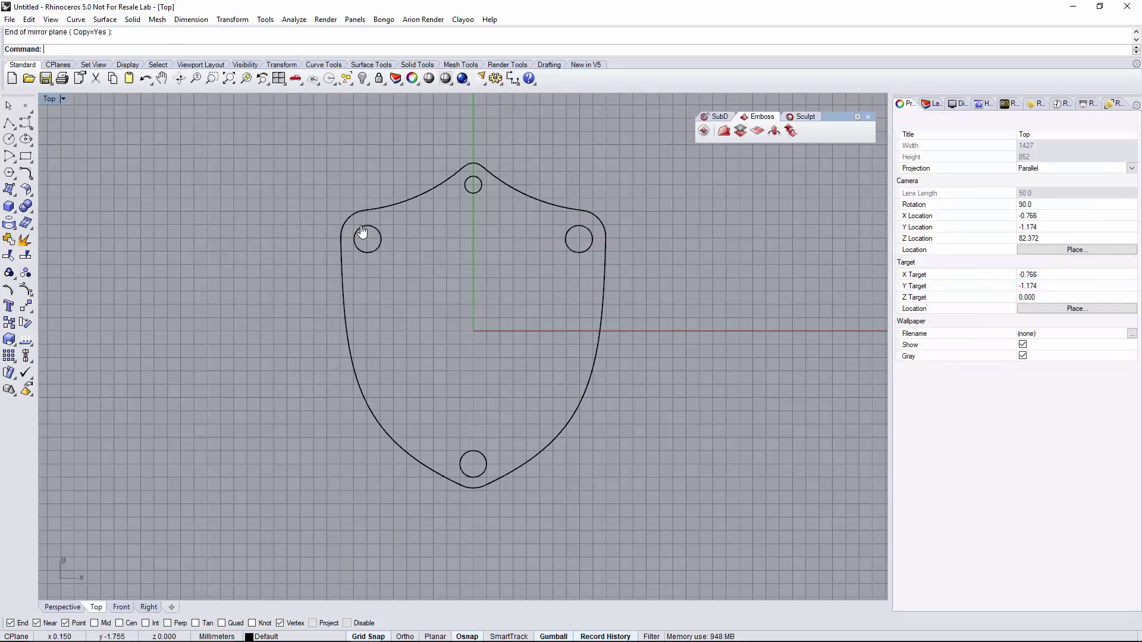
pyautogui.scroll(2, 363, 232)
pyautogui.press('Up')
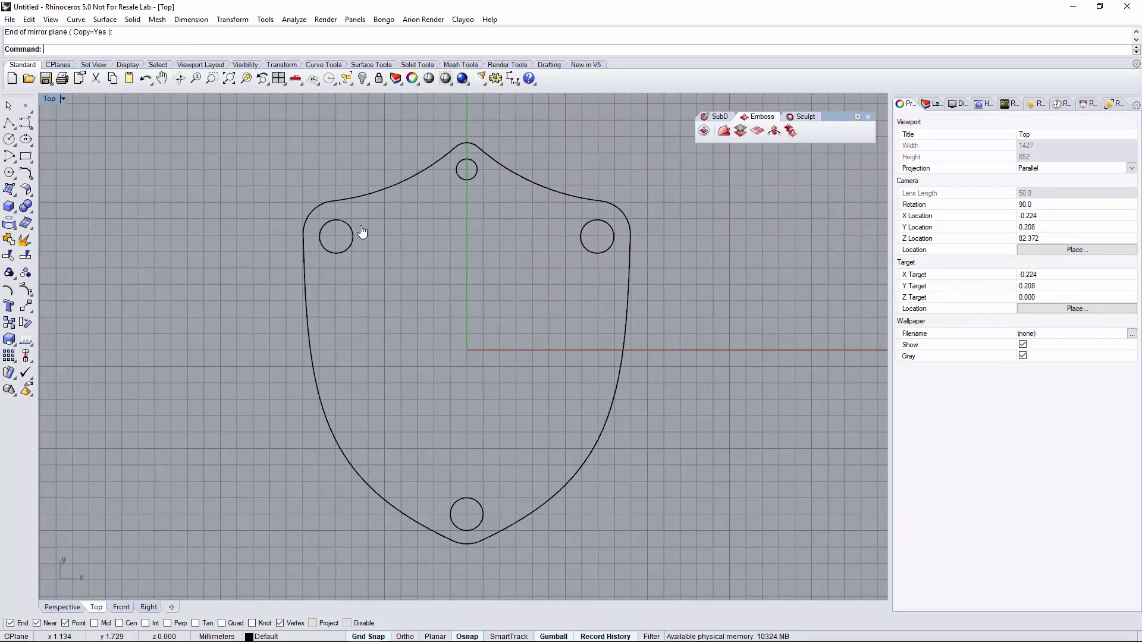
pyautogui.scroll(-1, 362, 233)
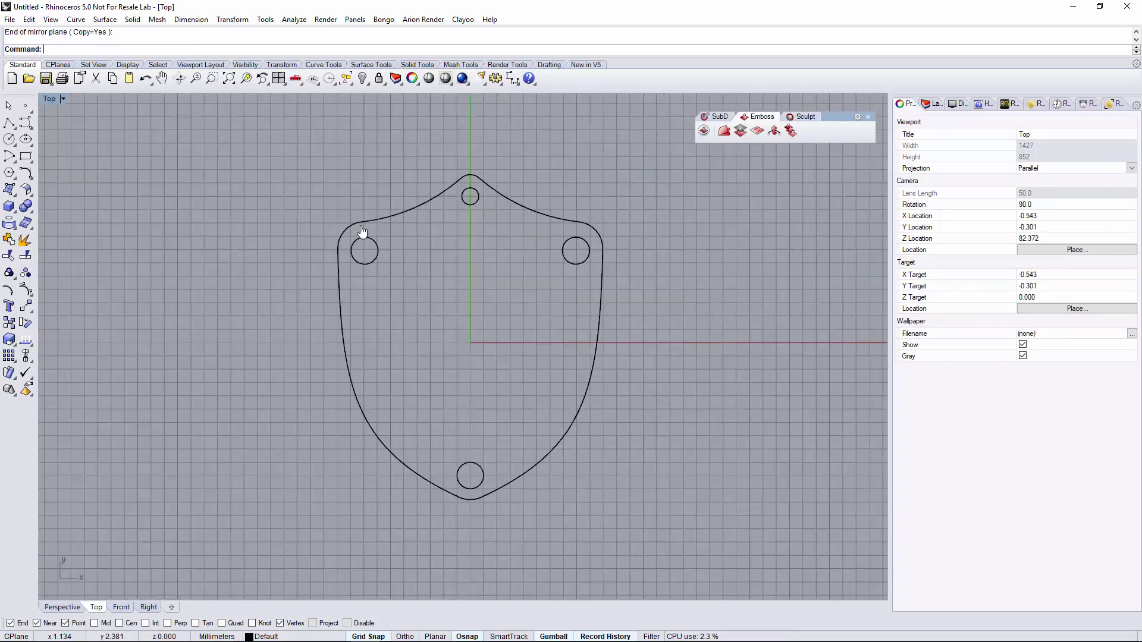
pyautogui.scroll(1, 362, 233)
pyautogui.press('Right')
pyautogui.press('Left')
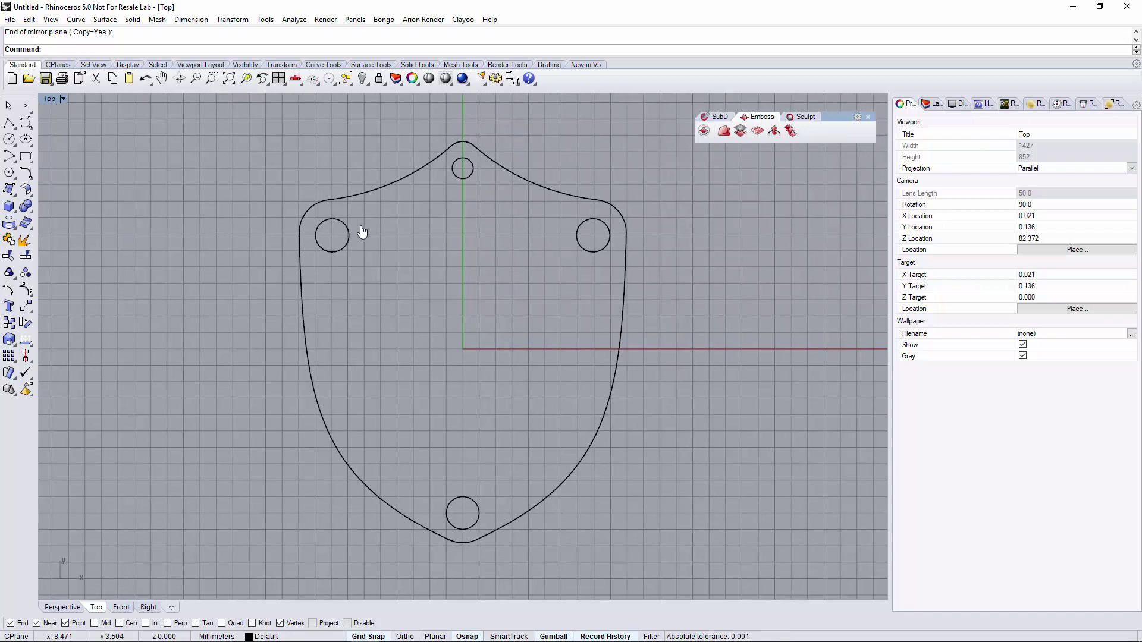
# - Offset the shield outline 1.5 units outward, then undo the too-wide result
pyautogui.click(302, 303)
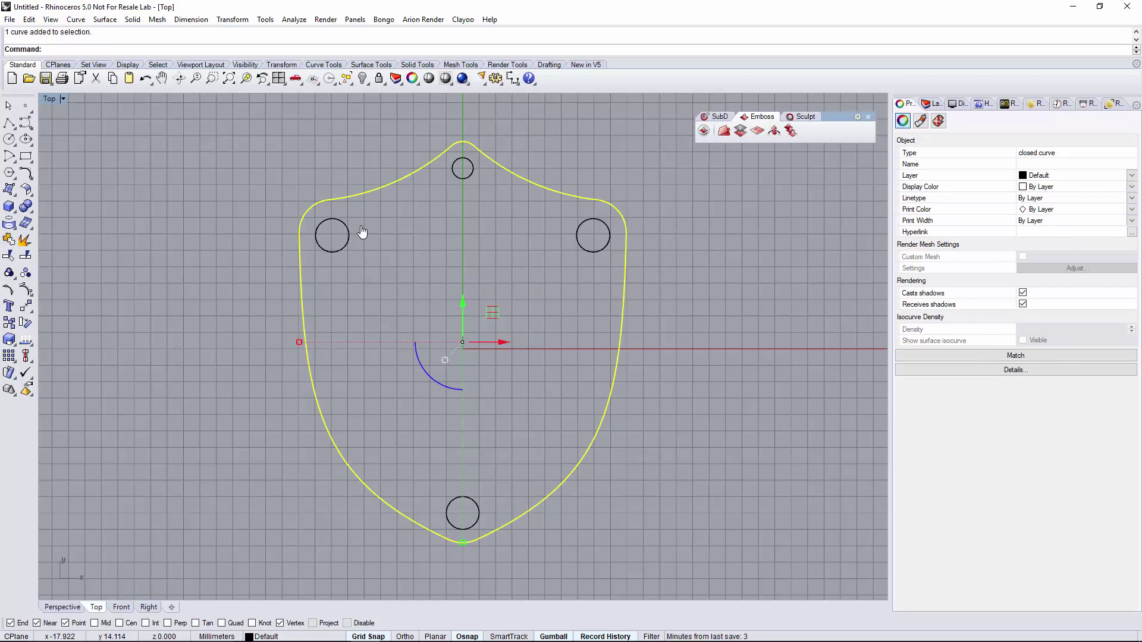
pyautogui.click(76, 19)
pyautogui.moveTo(100, 185)
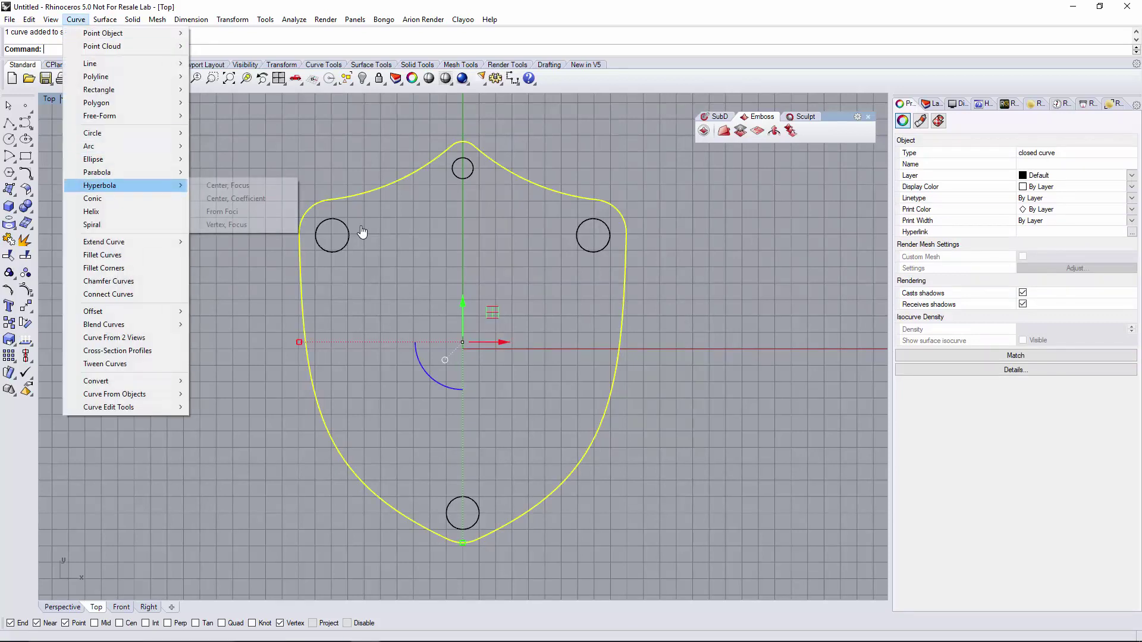
pyautogui.click(285, 311)
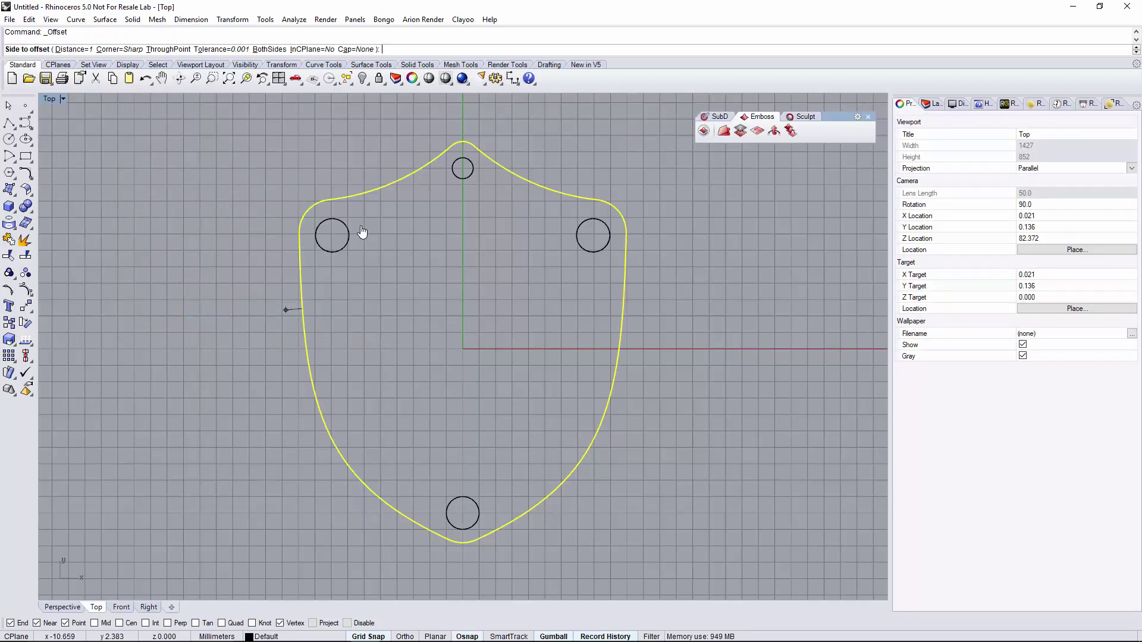
pyautogui.write('1.5')
pyautogui.press('Return')
pyautogui.click(286, 309)
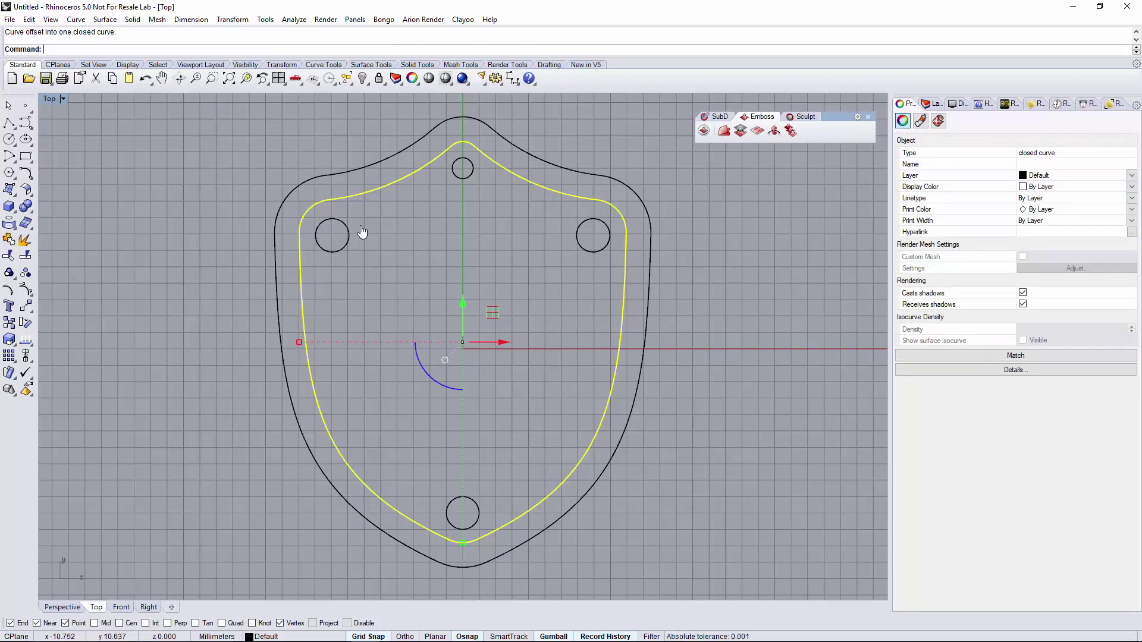
pyautogui.hotkey('ctrl', 'z')
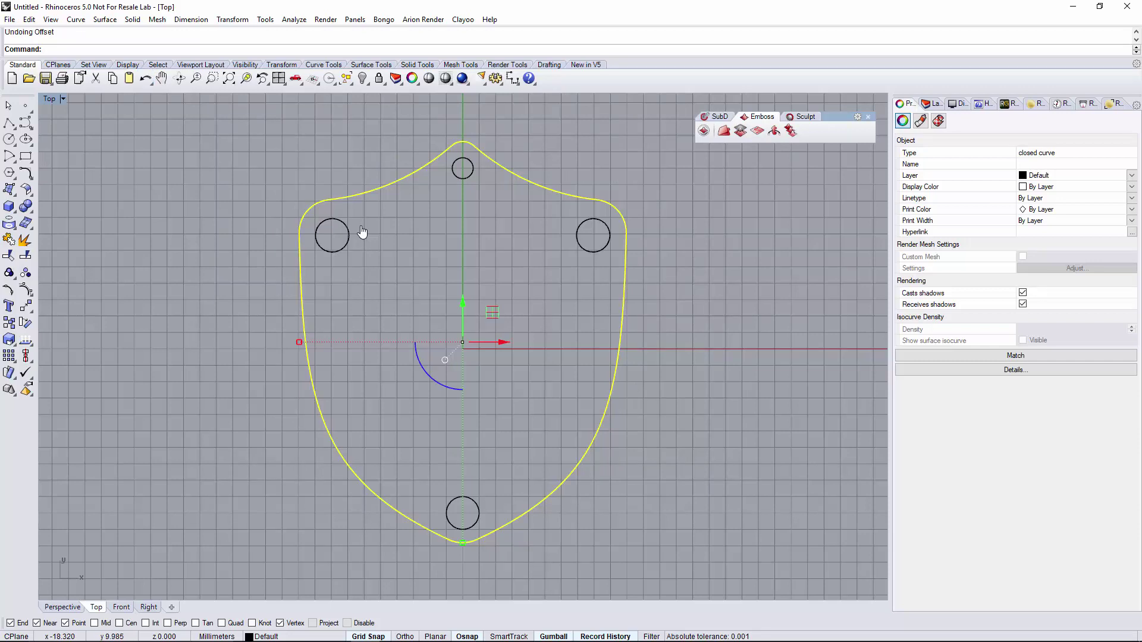
# - Redo the outward offset of the shield outline at a distance of 1
pyautogui.hotkey('alt', 'c')
pyautogui.press('e')
pyautogui.press('e')
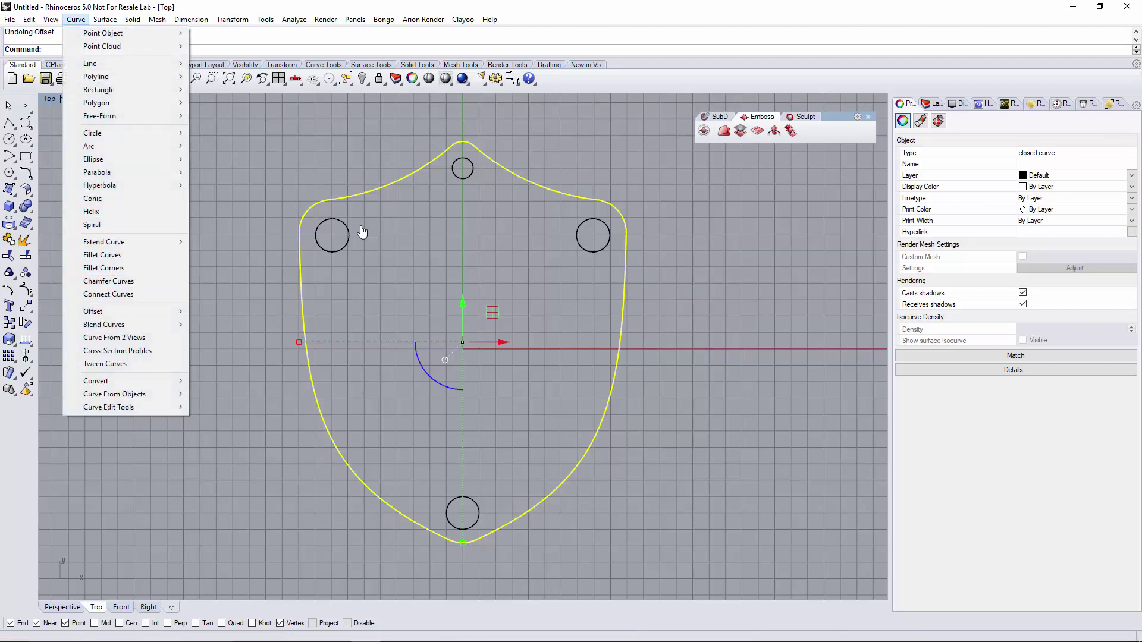
pyautogui.press('o')
pyautogui.press('Return')
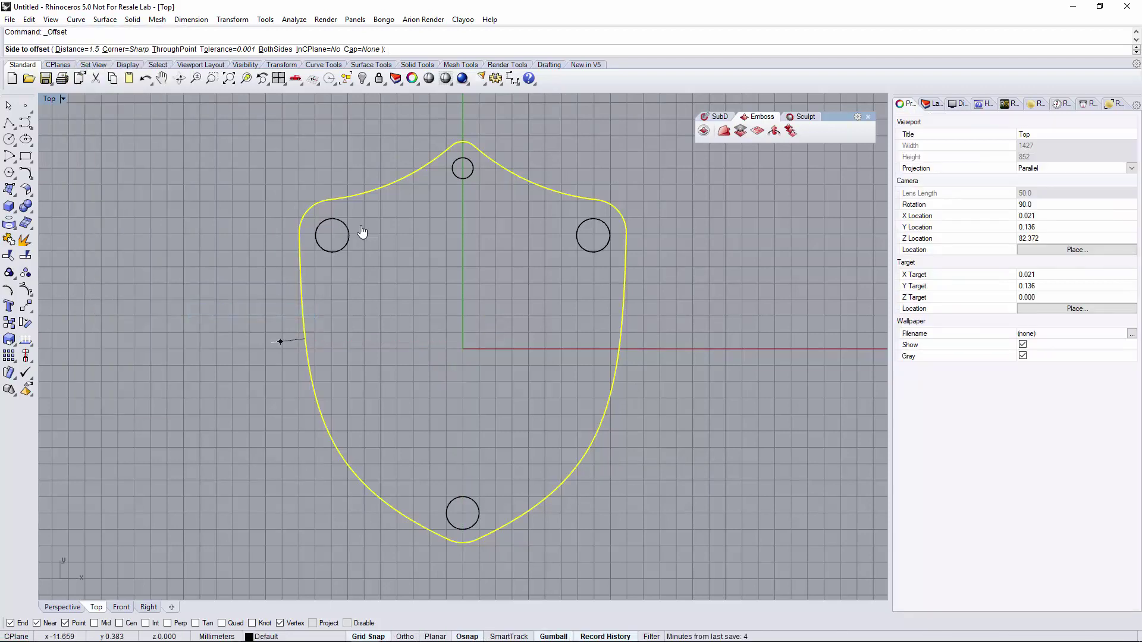
pyautogui.write('1')
pyautogui.press('Return')
pyautogui.click(362, 232)
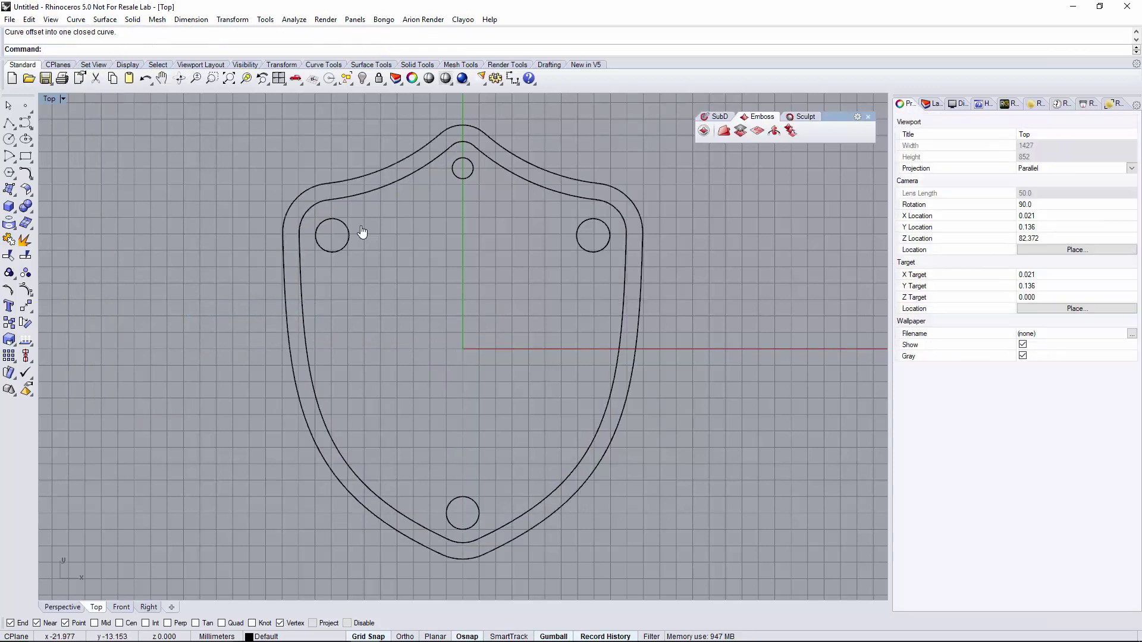
pyautogui.hotkey('ctrl', 'Tab')
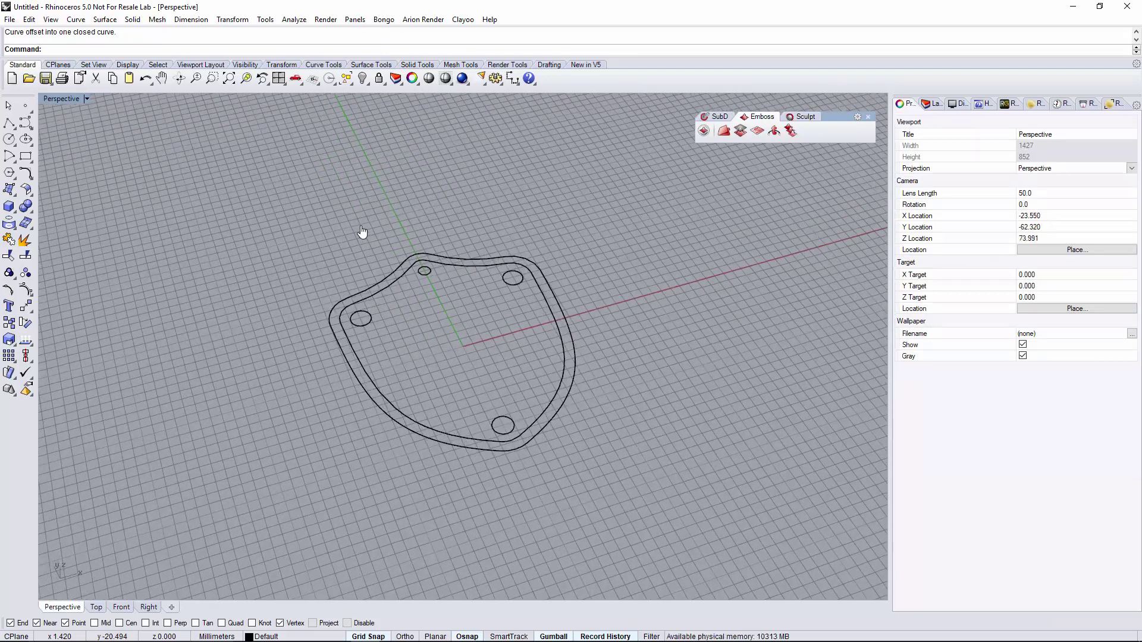
# - Start a Clayoo Core emboss project with a 25 wide by 30 high base plane
pyautogui.click(704, 130)
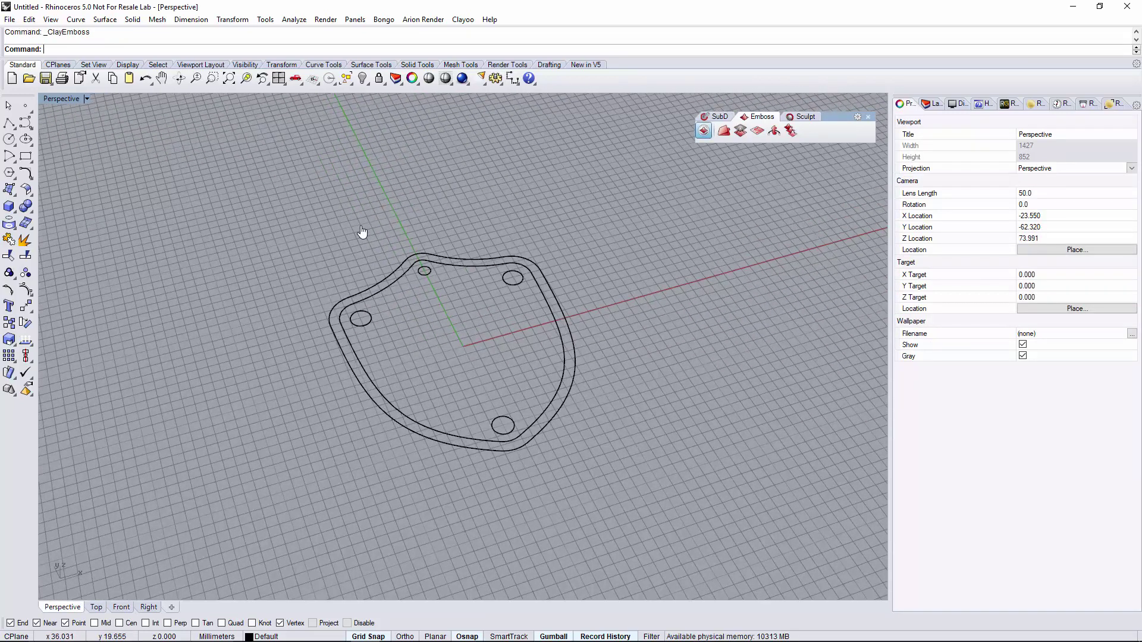
pyautogui.moveTo(590, 215); pyautogui.dragTo(886, 190)
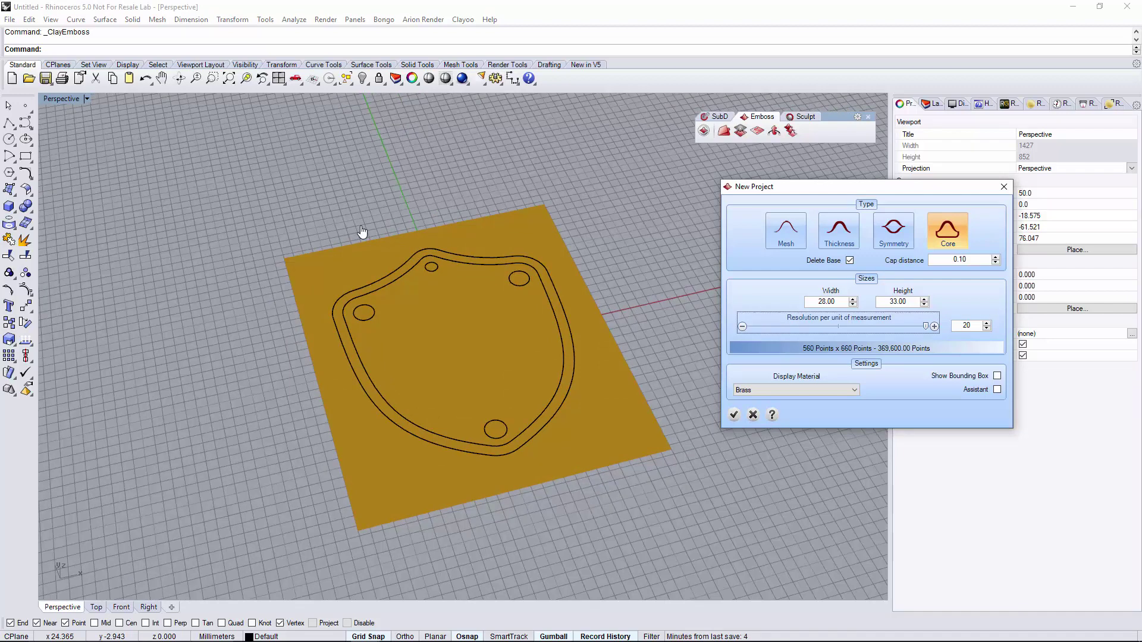
pyautogui.press('Down')
pyautogui.press('Down')
pyautogui.press('Down')
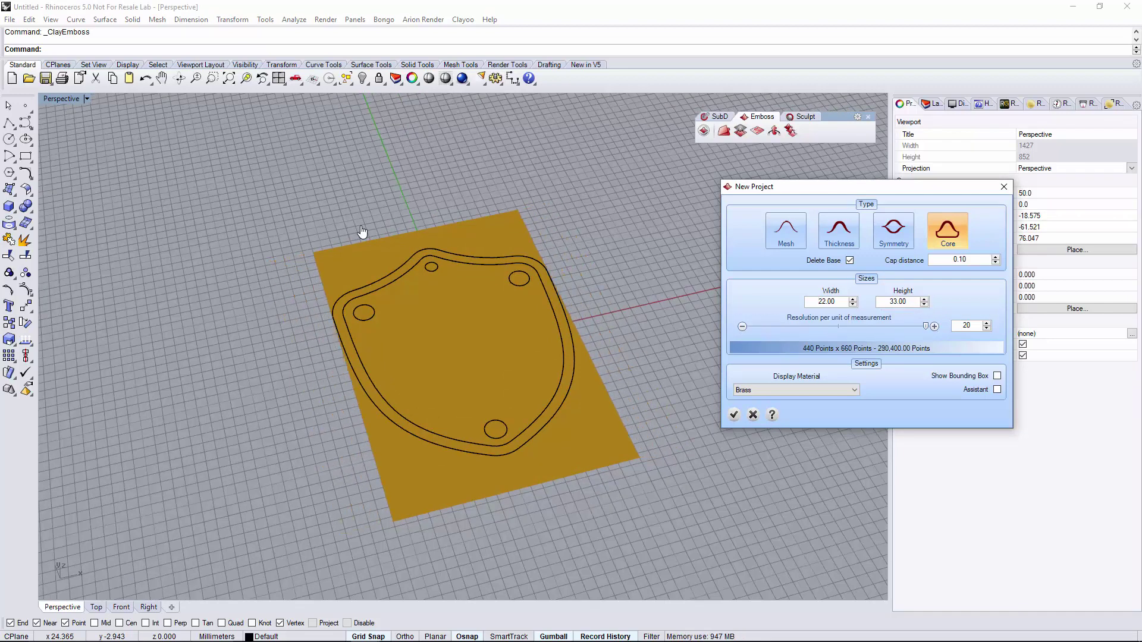
pyautogui.press('Down')
pyautogui.press('Down')
pyautogui.press('Down')
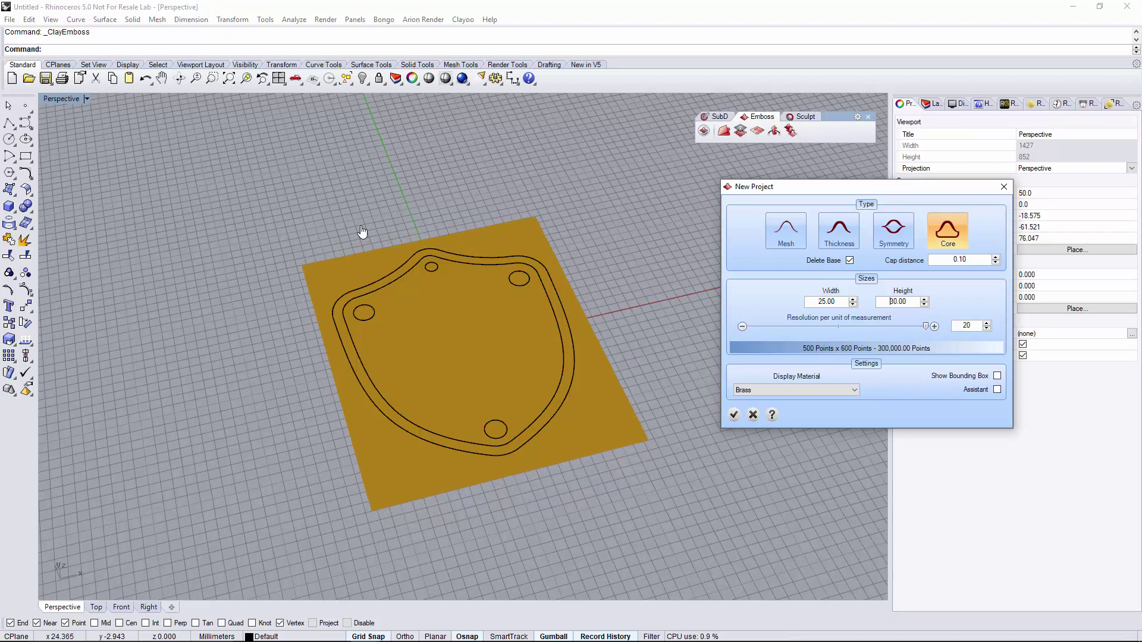
pyautogui.press('Return')
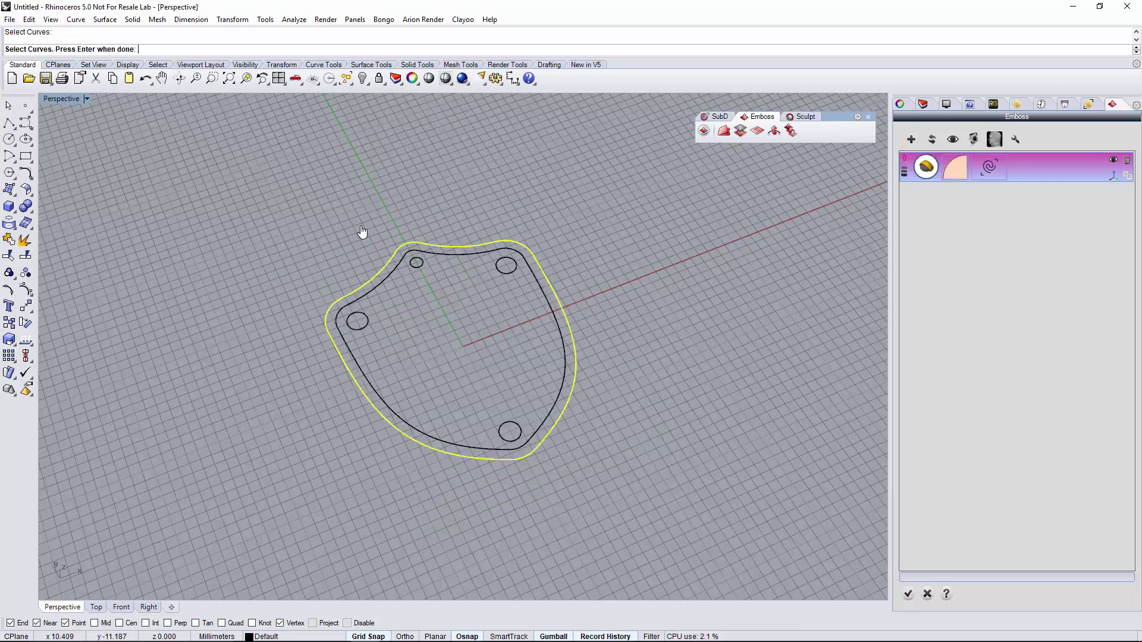
# - Emboss the outer offset curve, adjust the profile's reach and height, and build the mesh
pyautogui.press('Return')
pyautogui.scroll(1, 361, 232)
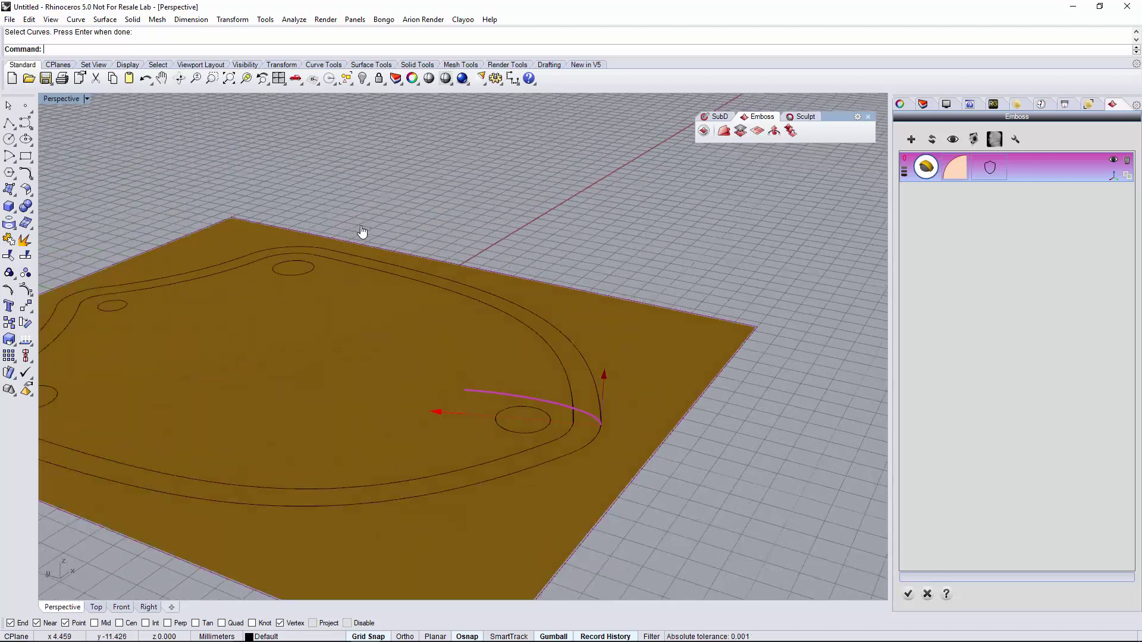
pyautogui.moveTo(450, 413); pyautogui.dragTo(464, 415)
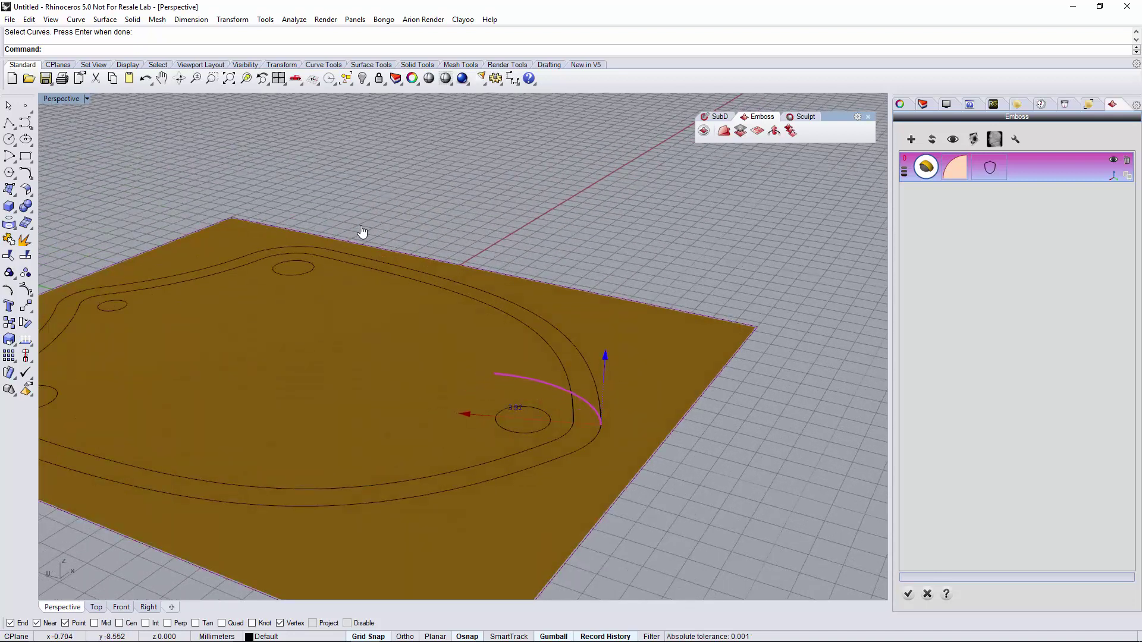
pyautogui.moveTo(604, 356); pyautogui.dragTo(604, 366)
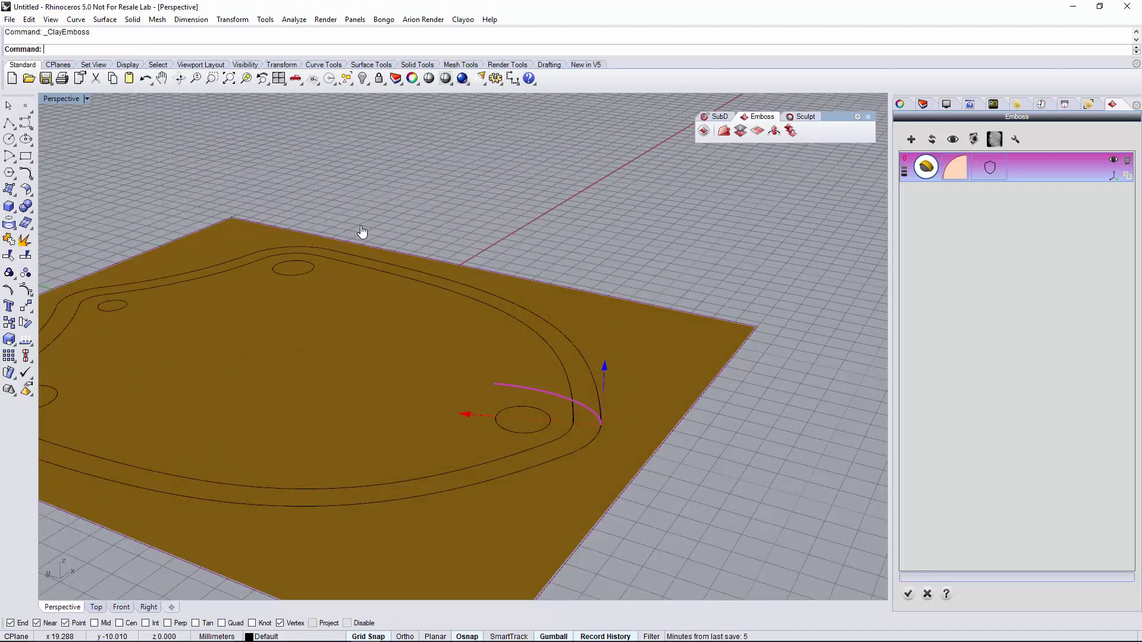
pyautogui.scroll(-2, 361, 232)
pyautogui.scroll(-1, 361, 232)
pyautogui.scroll(1, 362, 232)
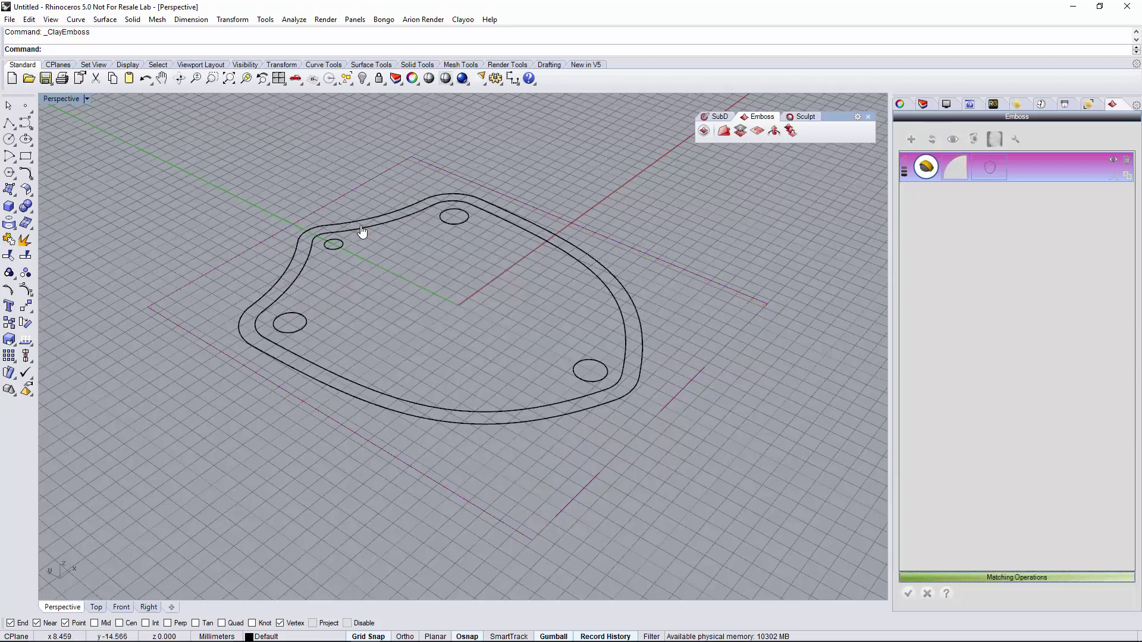
pyautogui.press('Up')
pyautogui.press('Up')
pyautogui.press('Up')
pyautogui.press('Up')
pyautogui.press('Up')
pyautogui.press('Up')
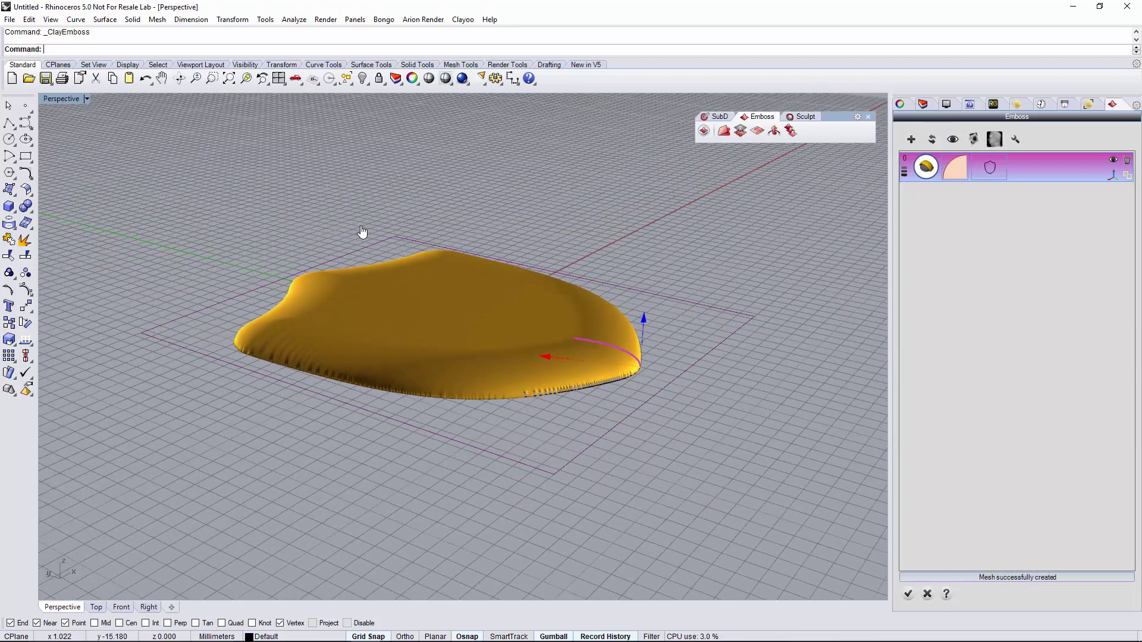
pyautogui.scroll(1, 362, 232)
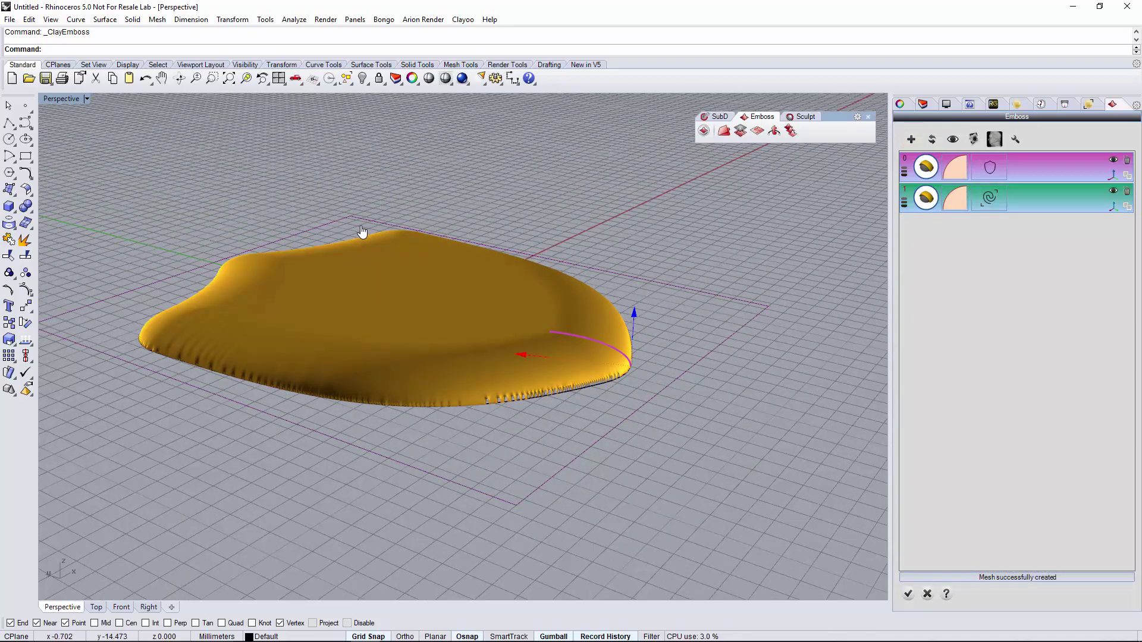
# - Emboss the shield outline curves into the mesh, then orbit the Perspective view to inspect the rim
pyautogui.press('Down')
pyautogui.press('Down')
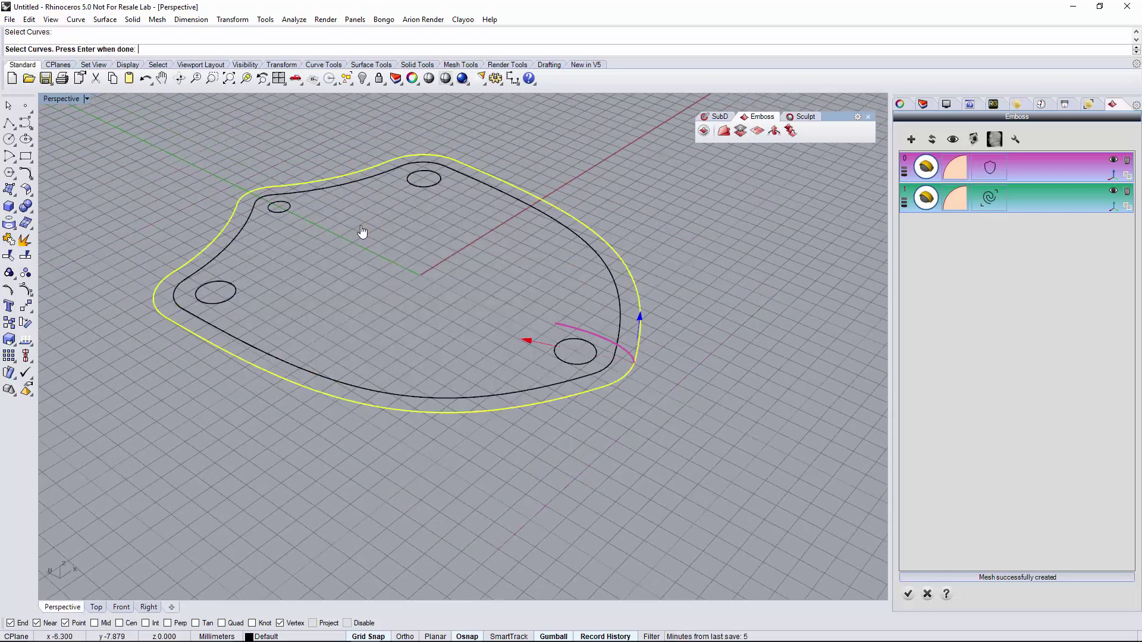
pyautogui.press('Return')
pyautogui.press('Left')
pyautogui.press('Left')
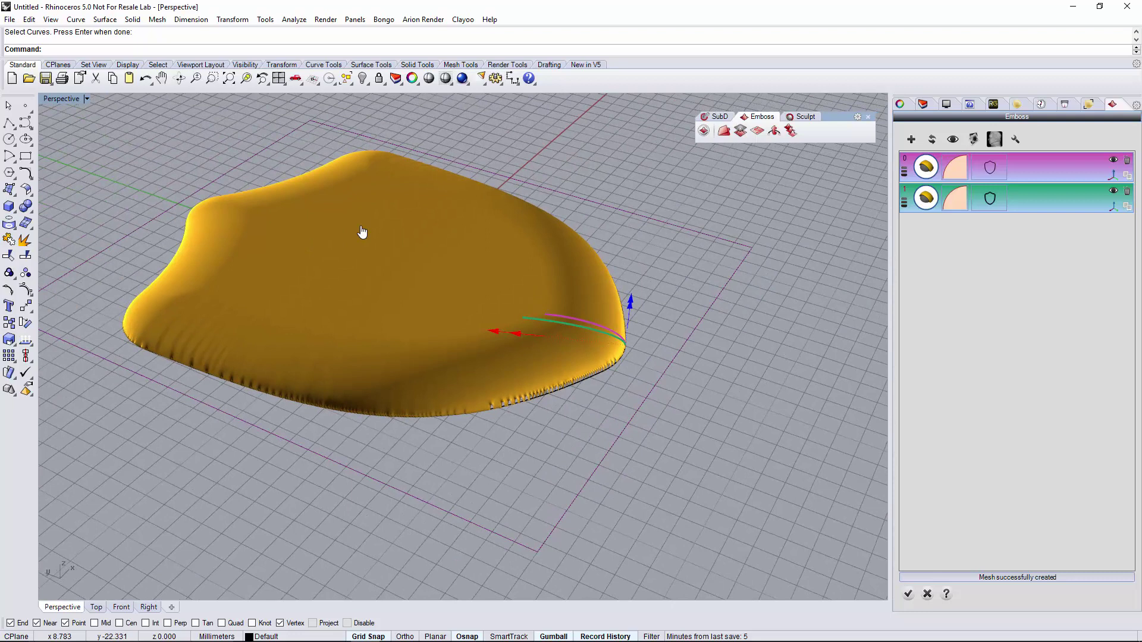
pyautogui.press('Down')
pyautogui.scroll(3, 362, 232)
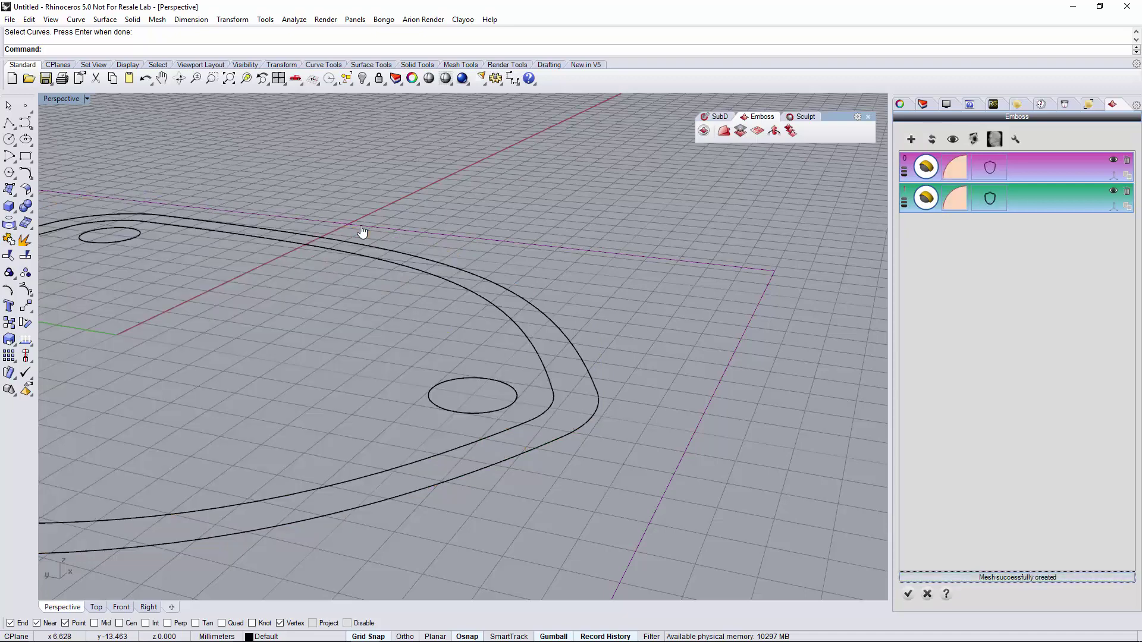
pyautogui.scroll(-2, 362, 232)
pyautogui.scroll(-4, 362, 232)
pyautogui.press('Up')
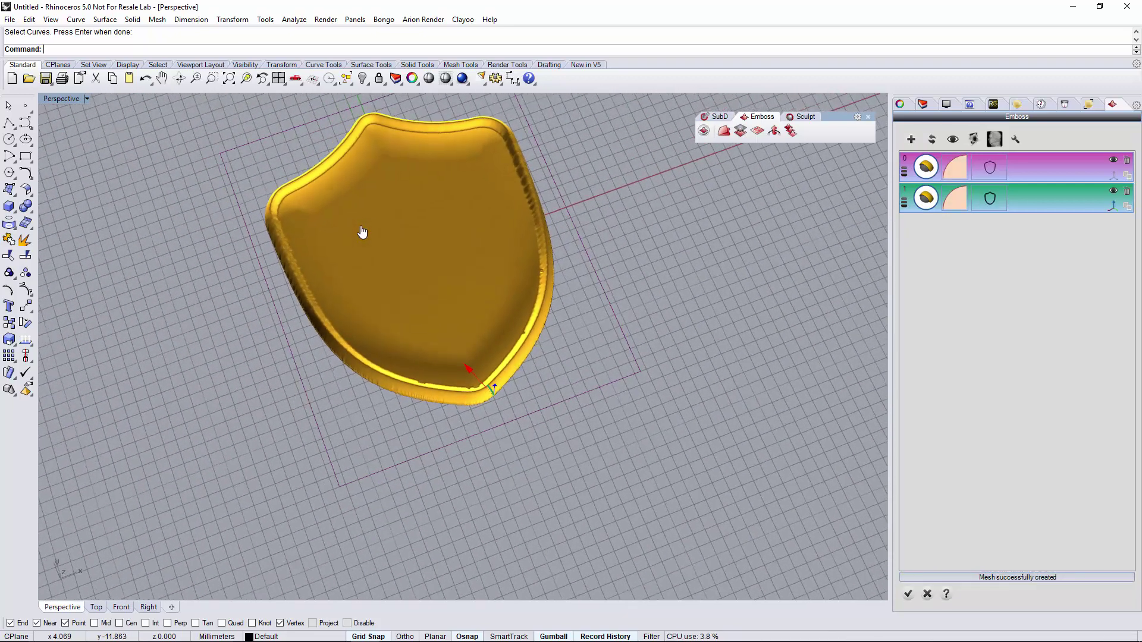
pyautogui.press('Up')
pyautogui.press('Up')
pyautogui.scroll(1, 362, 232)
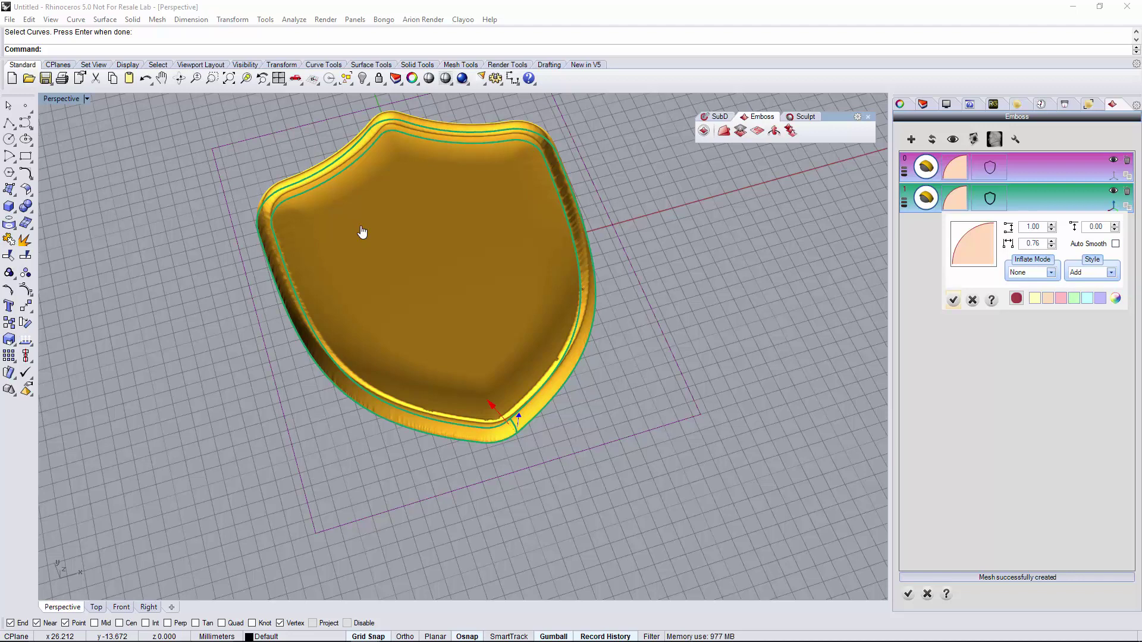
pyautogui.press('Right')
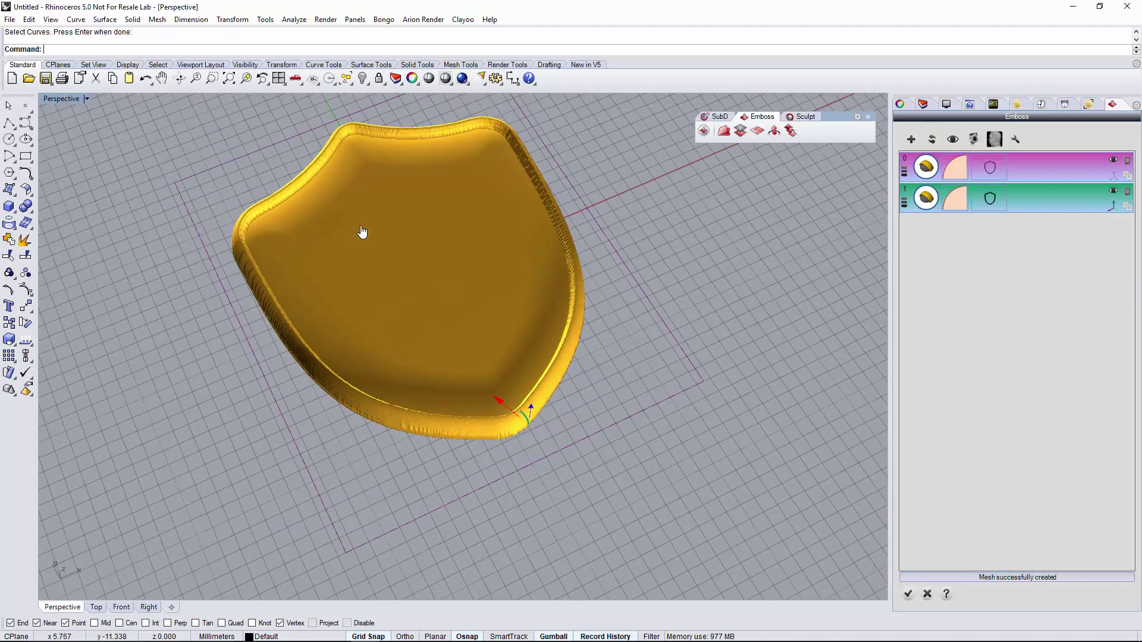
pyautogui.press('Right')
pyautogui.press('Right')
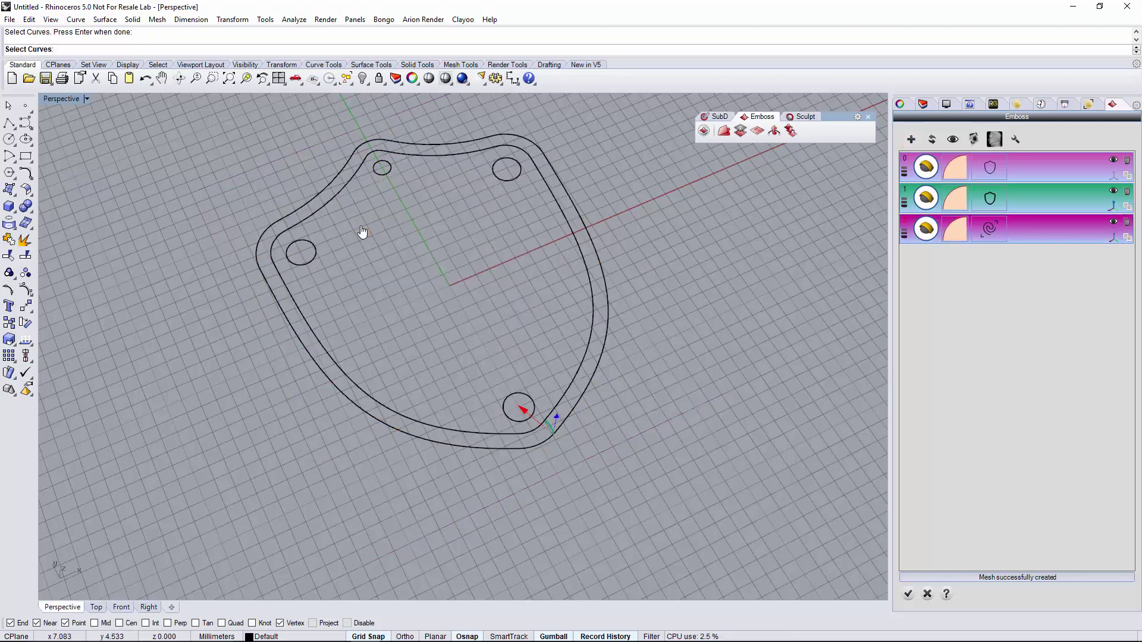
# - Emboss the small corner circles as studs using Inflate by Curve mode
pyautogui.click(507, 159)
pyautogui.click(383, 160)
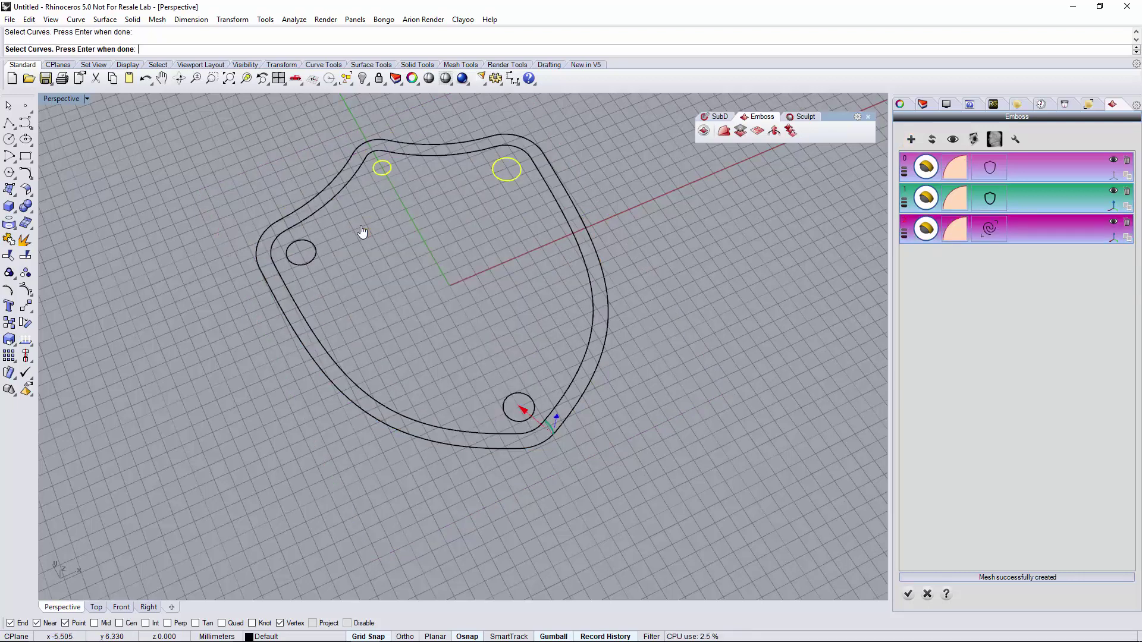
pyautogui.click(300, 240)
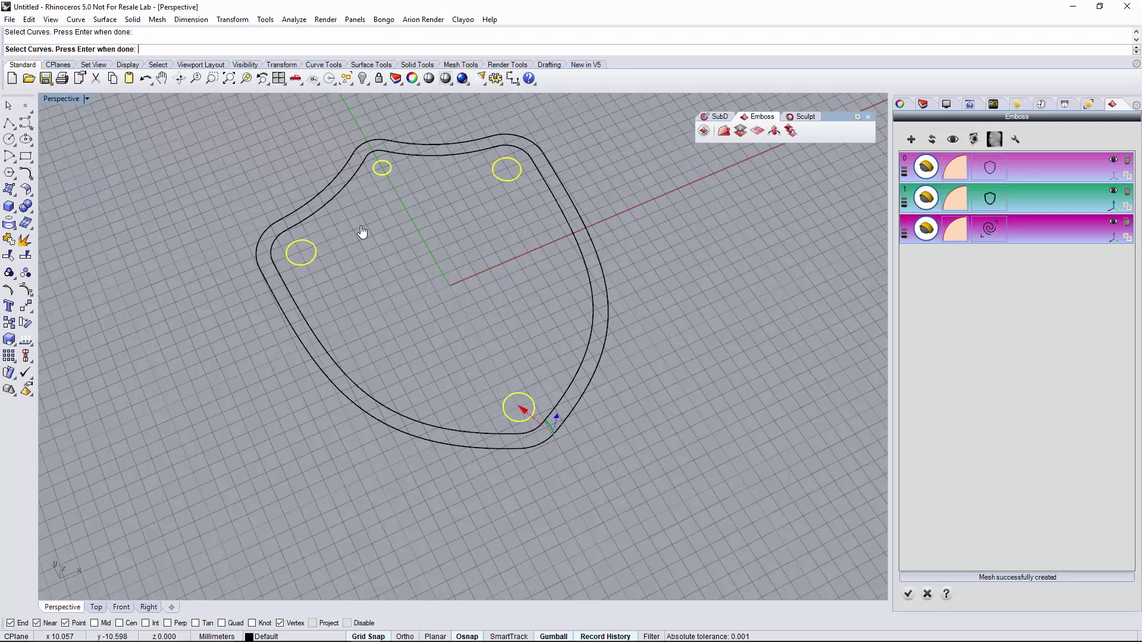
pyautogui.press('Return')
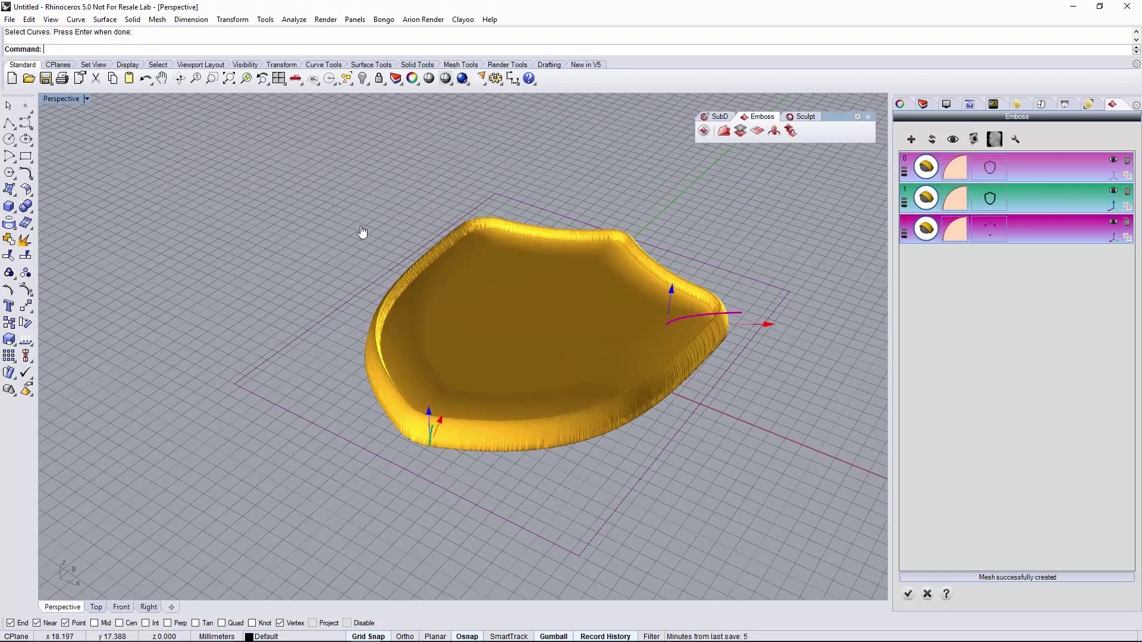
pyautogui.press('Down')
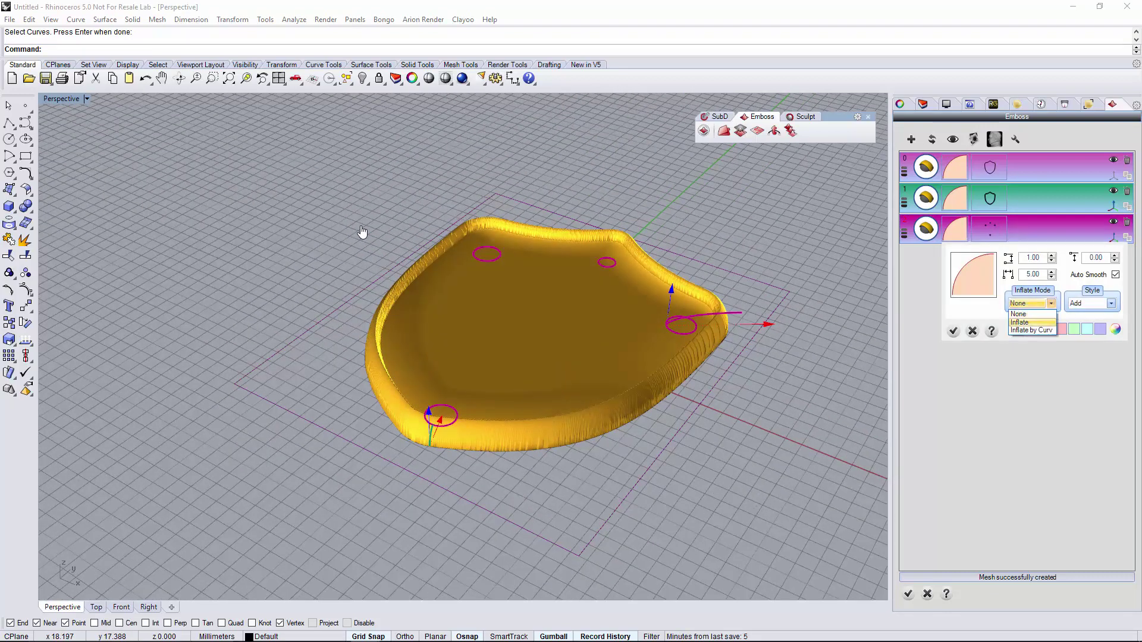
pyautogui.press('Return')
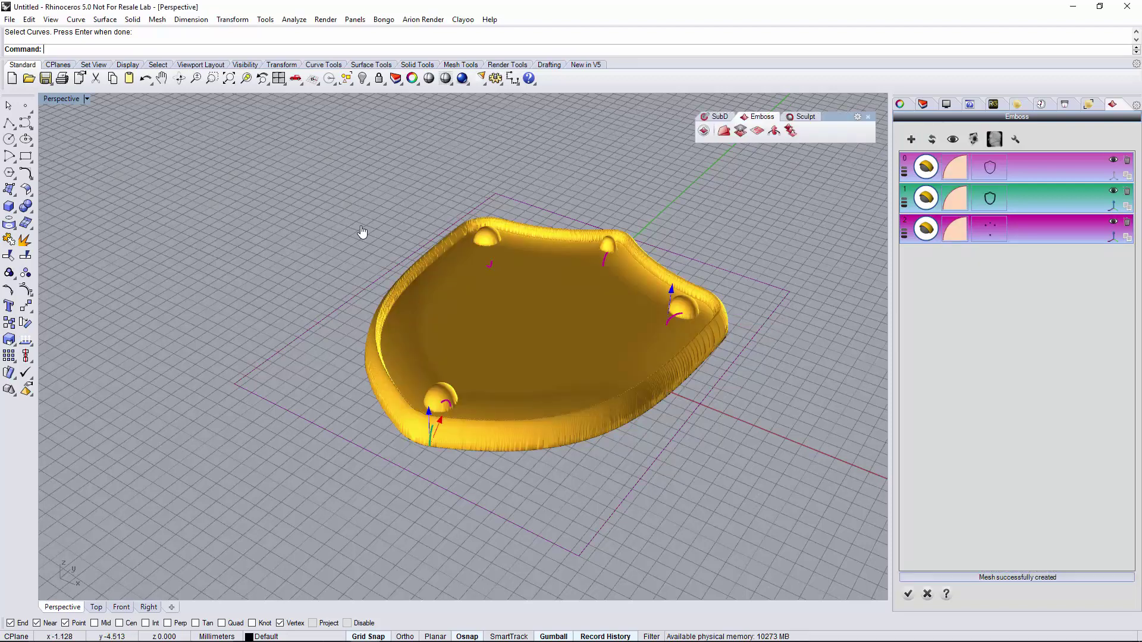
pyautogui.press('Left')
pyautogui.press('Left')
pyautogui.press('Left')
pyautogui.press('Left')
pyautogui.press('Left')
pyautogui.press('Left')
pyautogui.press('Left')
pyautogui.press('Left')
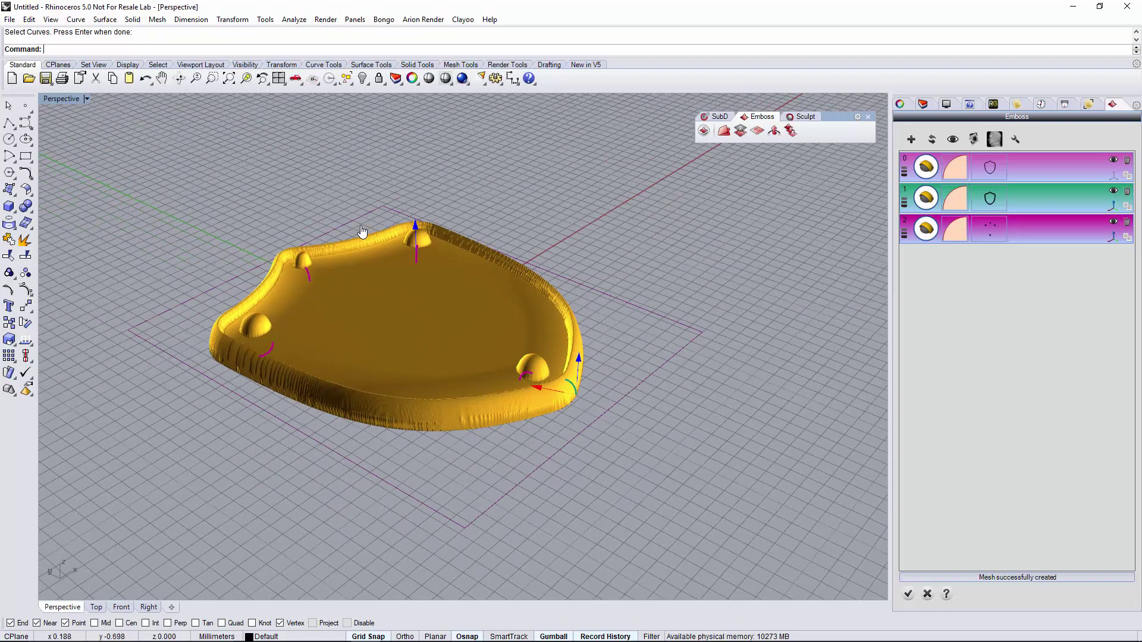
# - Orbit around the studded shield and open the Elements model library
pyautogui.press('Up')
pyautogui.press('Up')
pyautogui.press('Down')
pyautogui.press('Down')
pyautogui.press('Down')
pyautogui.press('Down')
pyautogui.press('Down')
pyautogui.press('Down')
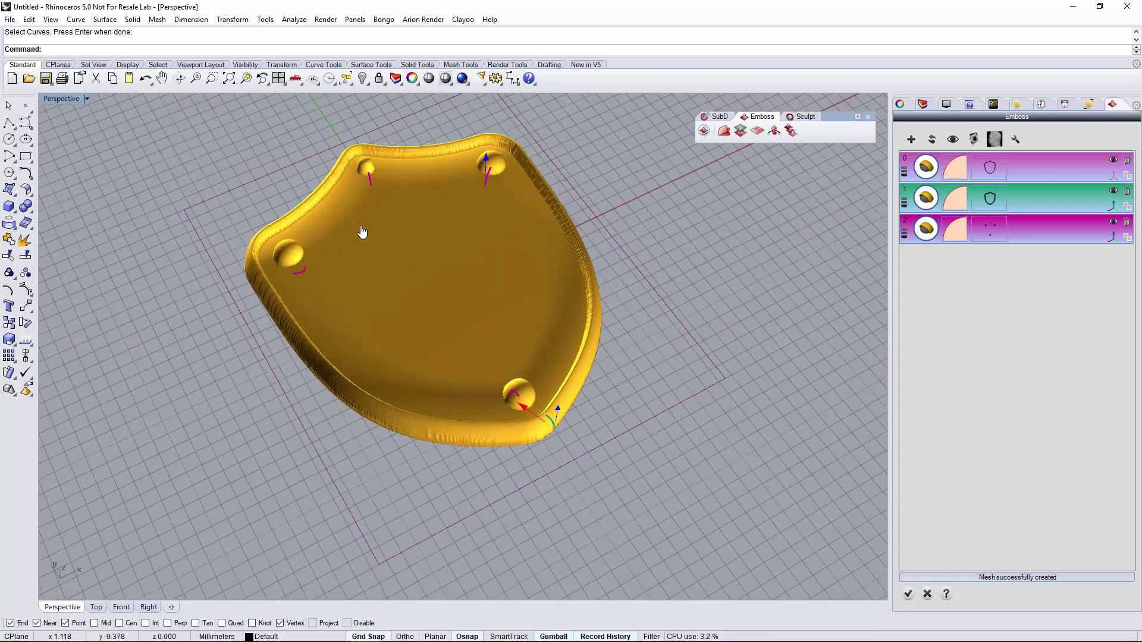
pyautogui.press('Left')
pyautogui.press('Left')
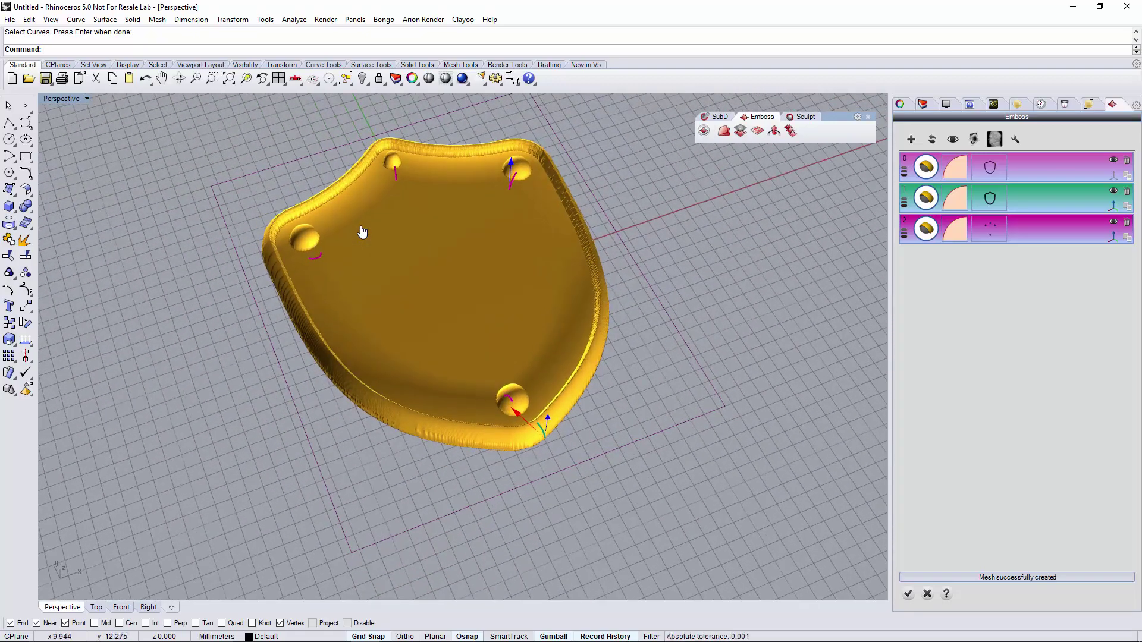
pyautogui.press('Left')
pyautogui.press('Left')
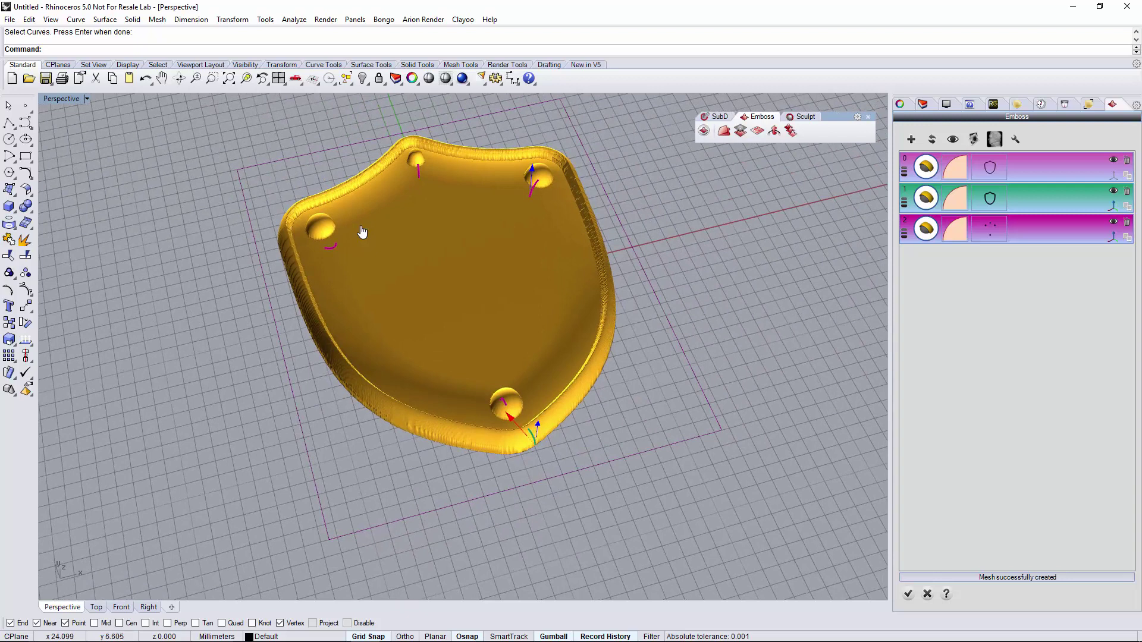
pyautogui.press('Escape')
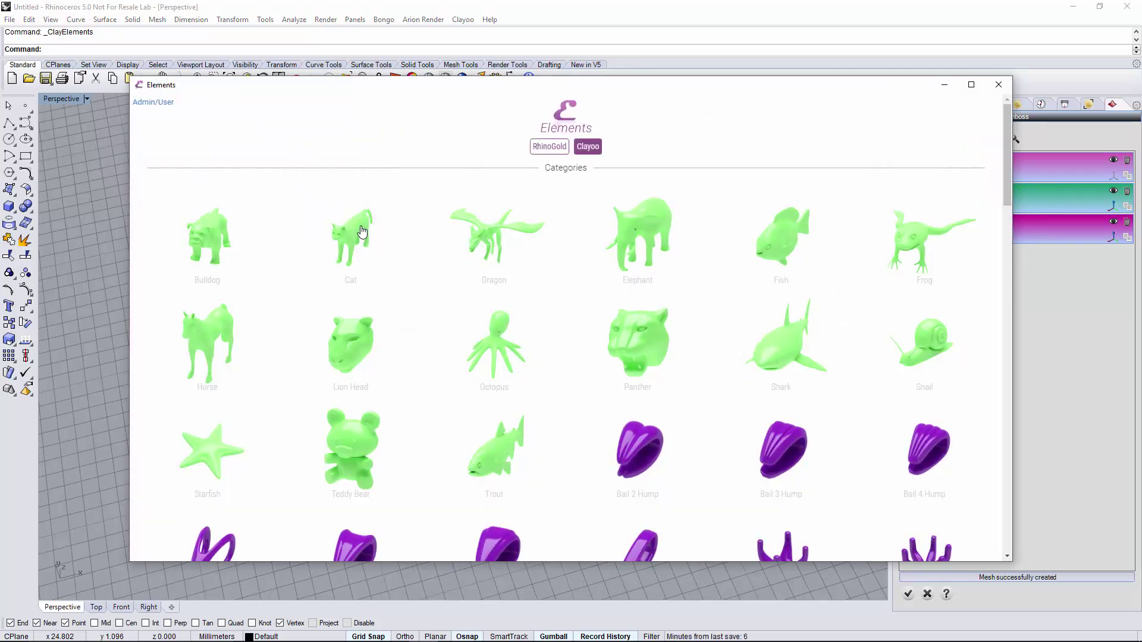
pyautogui.scroll(-2, 361, 233)
pyautogui.scroll(-2, 362, 233)
pyautogui.scroll(-2, 361, 232)
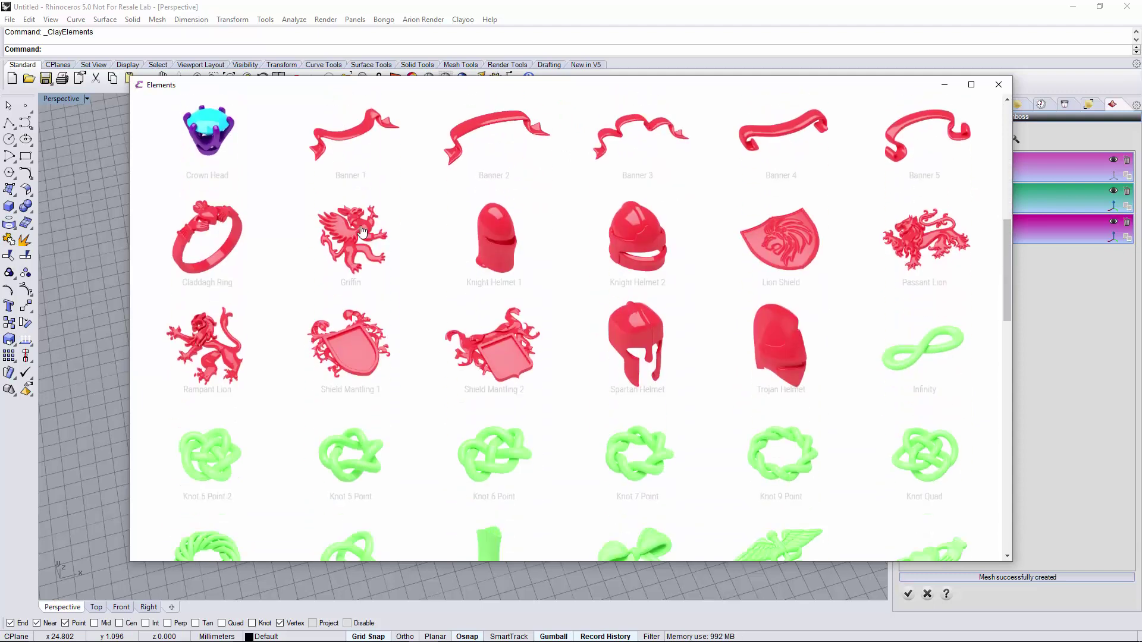
pyautogui.scroll(-1, 362, 232)
pyautogui.scroll(-2, 361, 232)
pyautogui.scroll(-1, 362, 232)
pyautogui.scroll(-1, 361, 233)
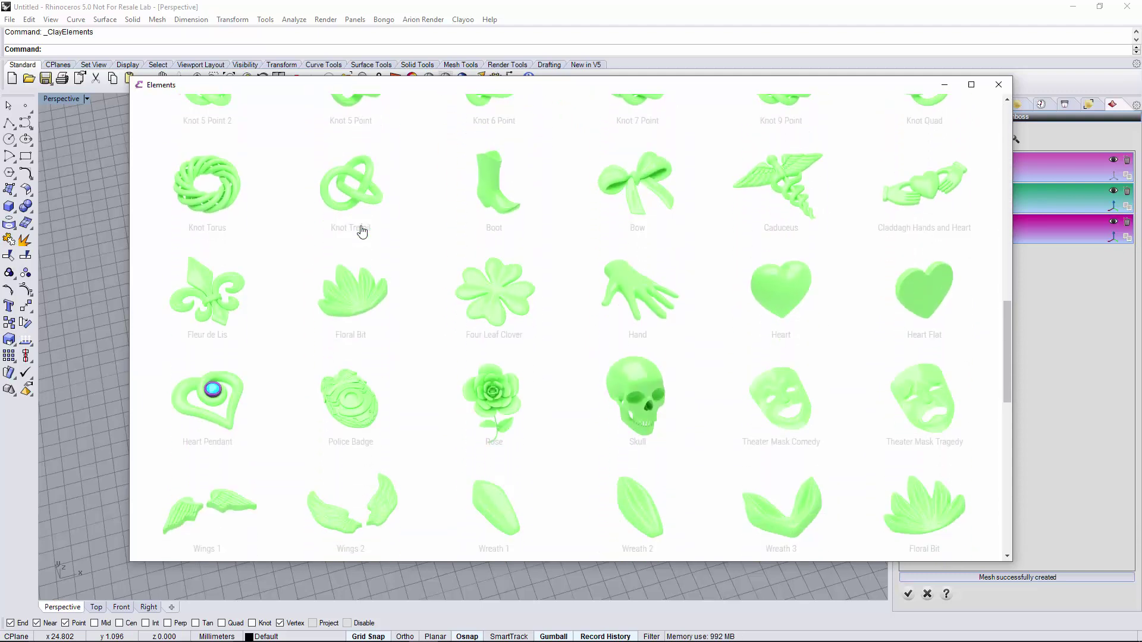
pyautogui.scroll(-1, 362, 232)
pyautogui.scroll(-1, 362, 232)
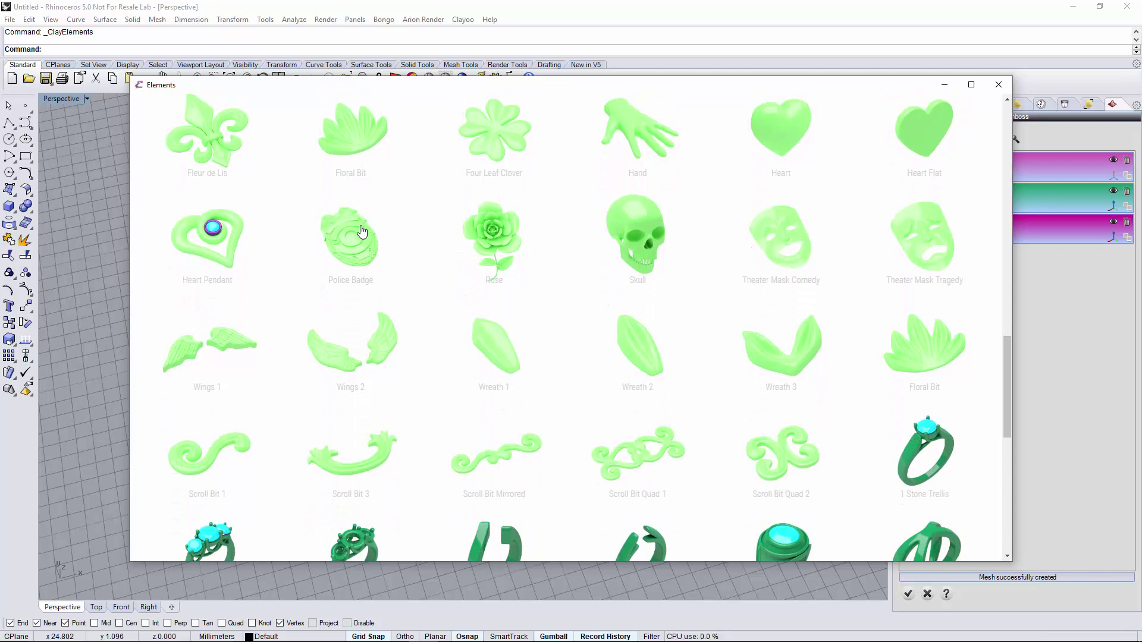
# - Import the Fleur de Lis model from the Elements library
pyautogui.click(361, 232)
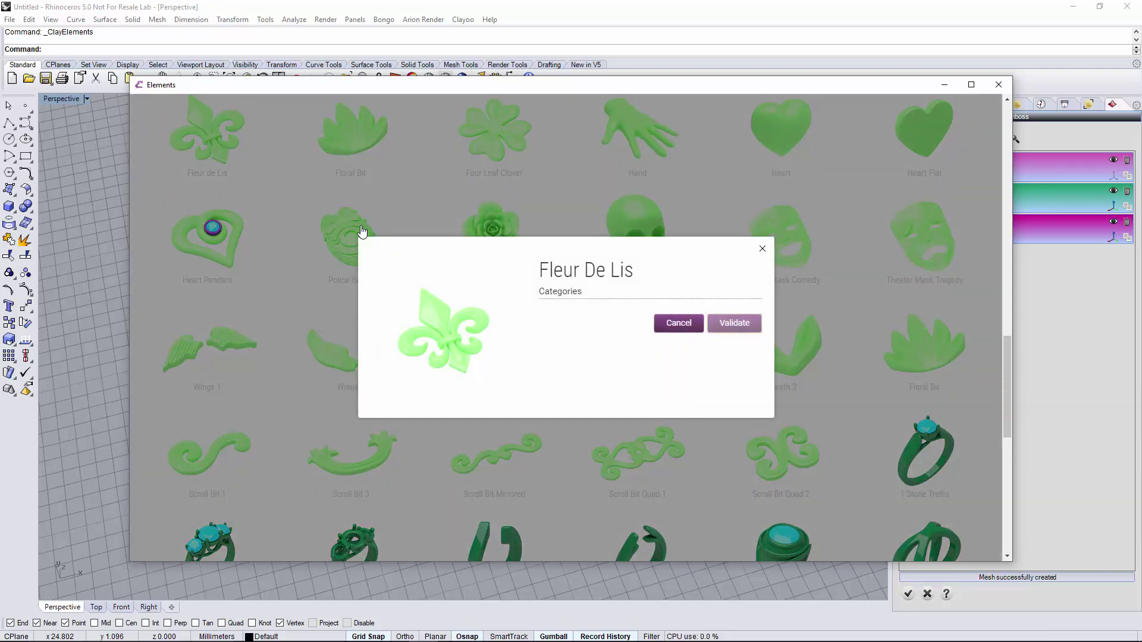
pyautogui.press('Return')
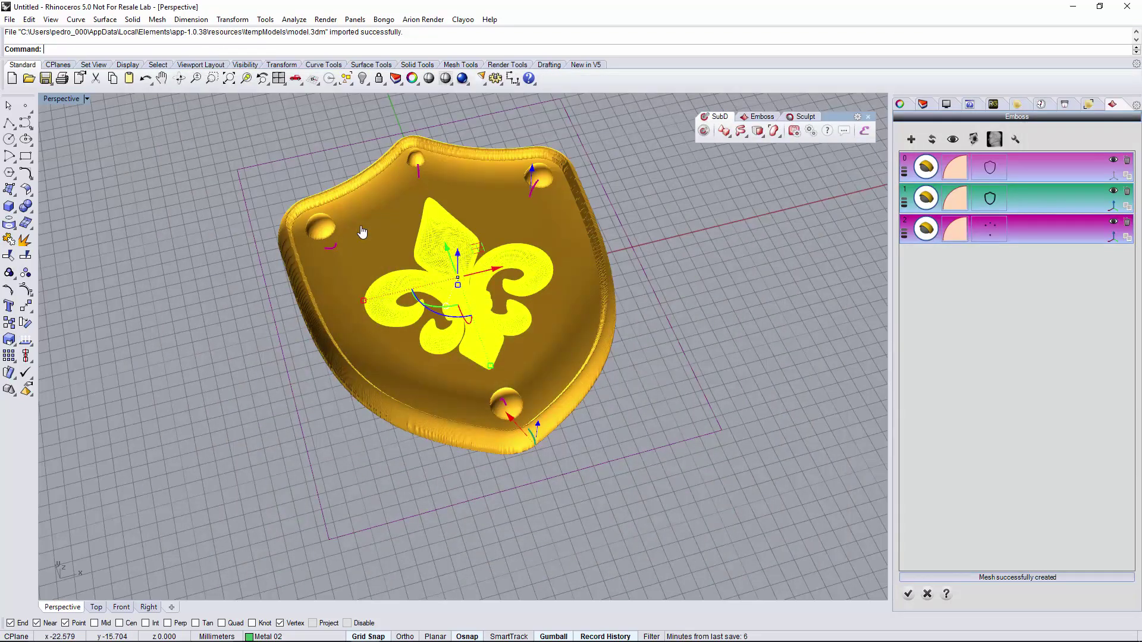
# - In a side view, raise the fleur-de-lis above the shield surface
pyautogui.hotkey('ctrl', 'F3')
pyautogui.scroll(2, 362, 233)
pyautogui.scroll(2, 363, 232)
pyautogui.scroll(2, 363, 232)
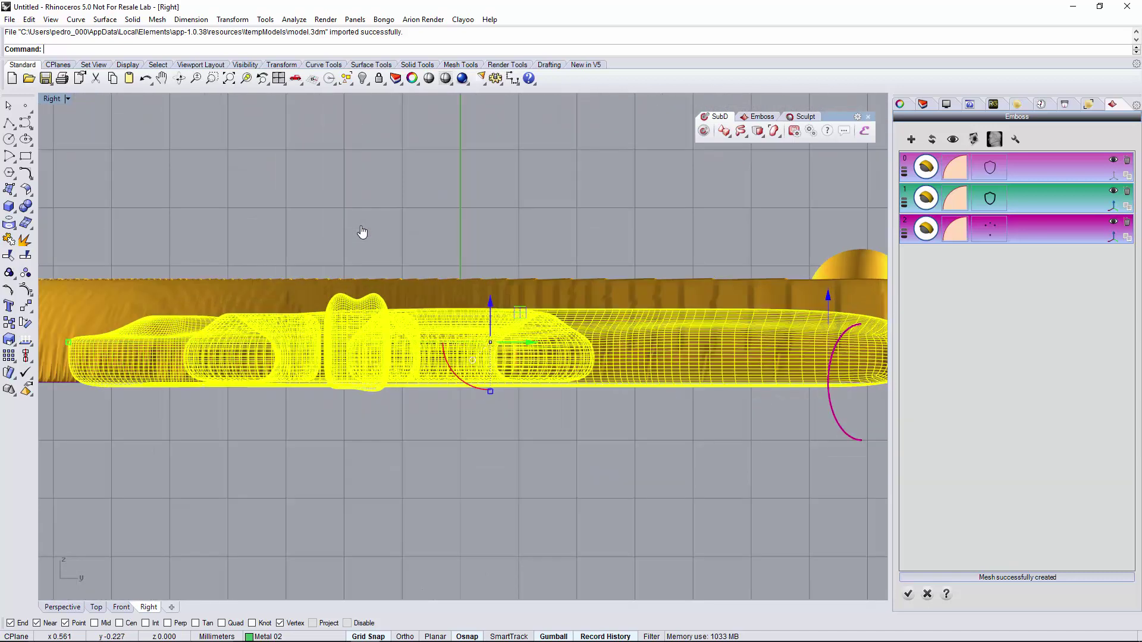
pyautogui.press('Up')
pyautogui.press('Left')
pyautogui.press('Up')
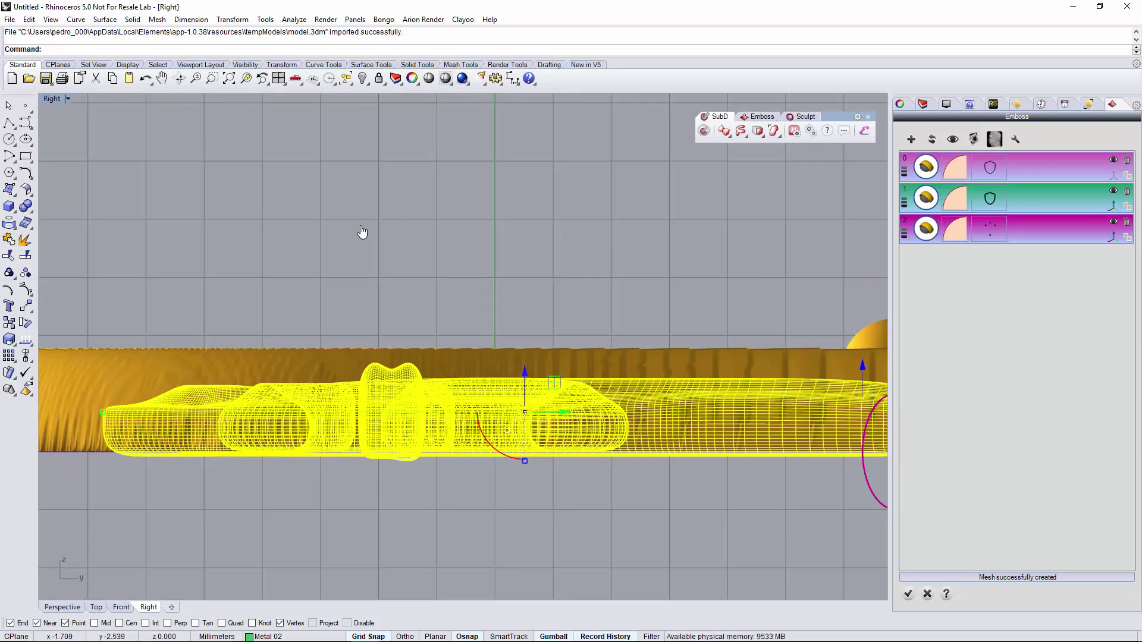
pyautogui.moveTo(526, 371); pyautogui.dragTo(525, 299)
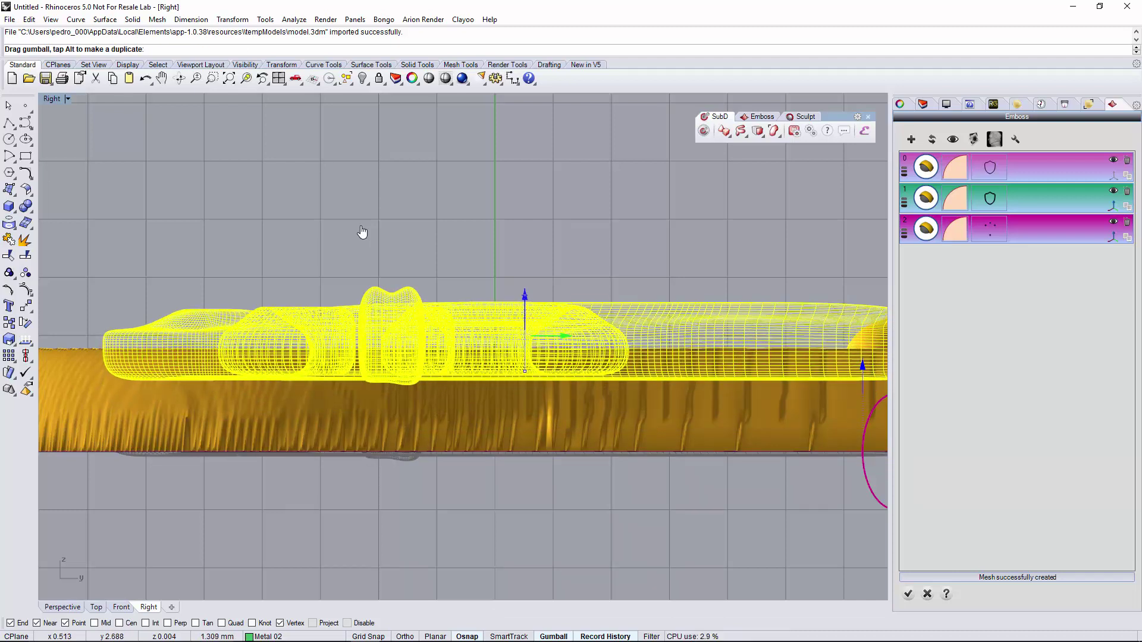
# - Enlarge the fleur-de-lis across the shield's centre, finish the move and deselect it
pyautogui.hotkey('ctrl', 'Tab')
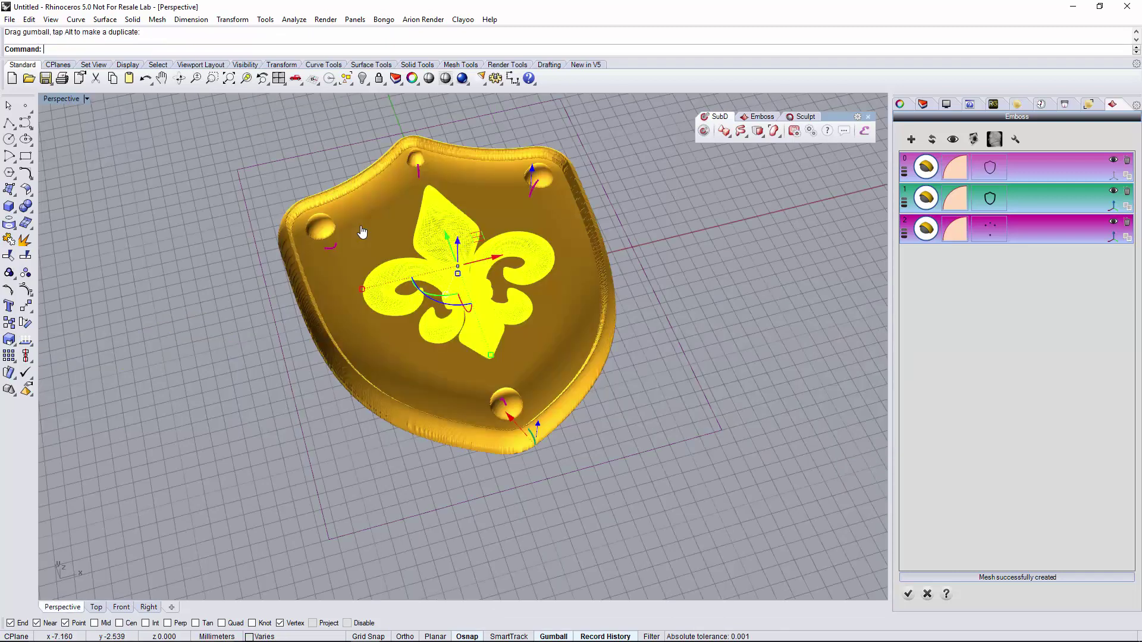
pyautogui.press('Left')
pyautogui.press('Left')
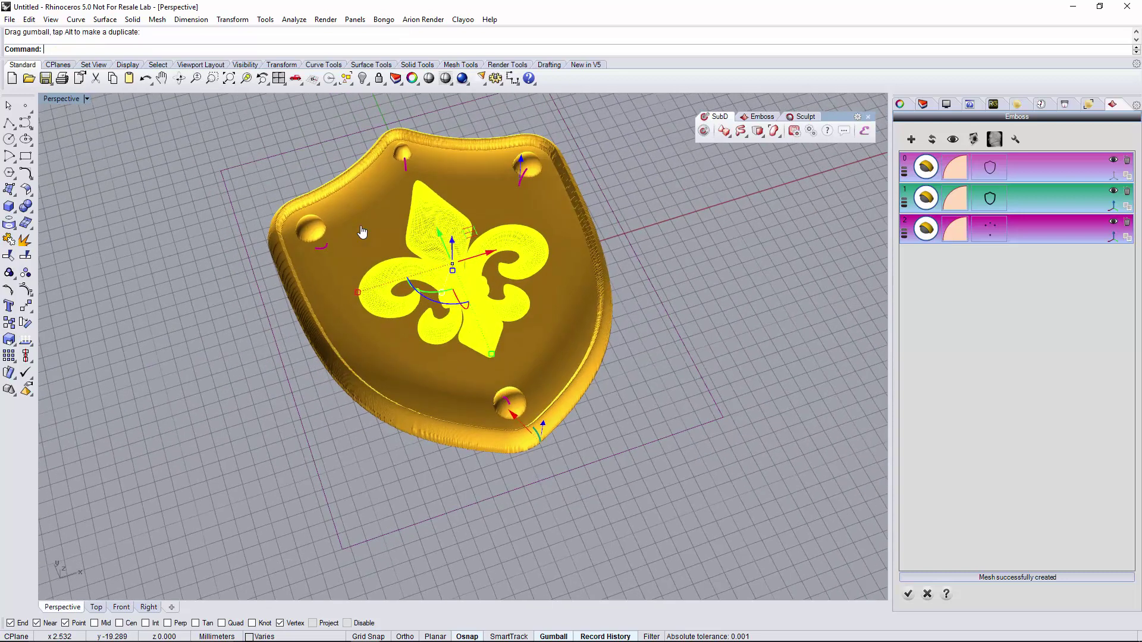
pyautogui.press('Down')
pyautogui.scroll(-1, 362, 232)
pyautogui.scroll(3, 362, 232)
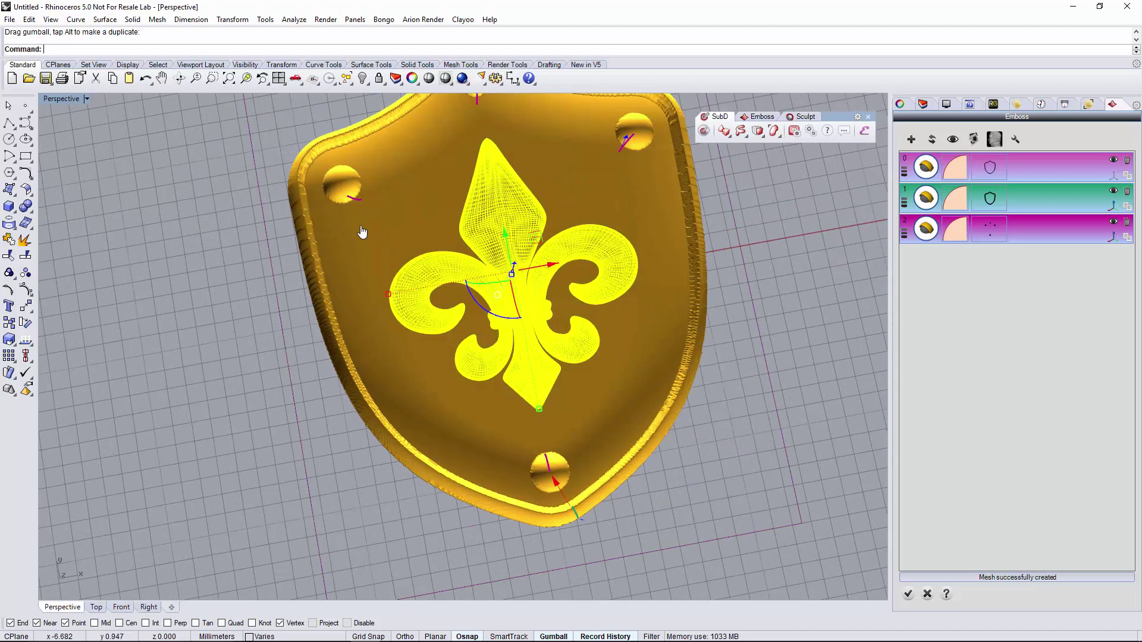
pyautogui.moveTo(388, 294); pyautogui.dragTo(370, 297)
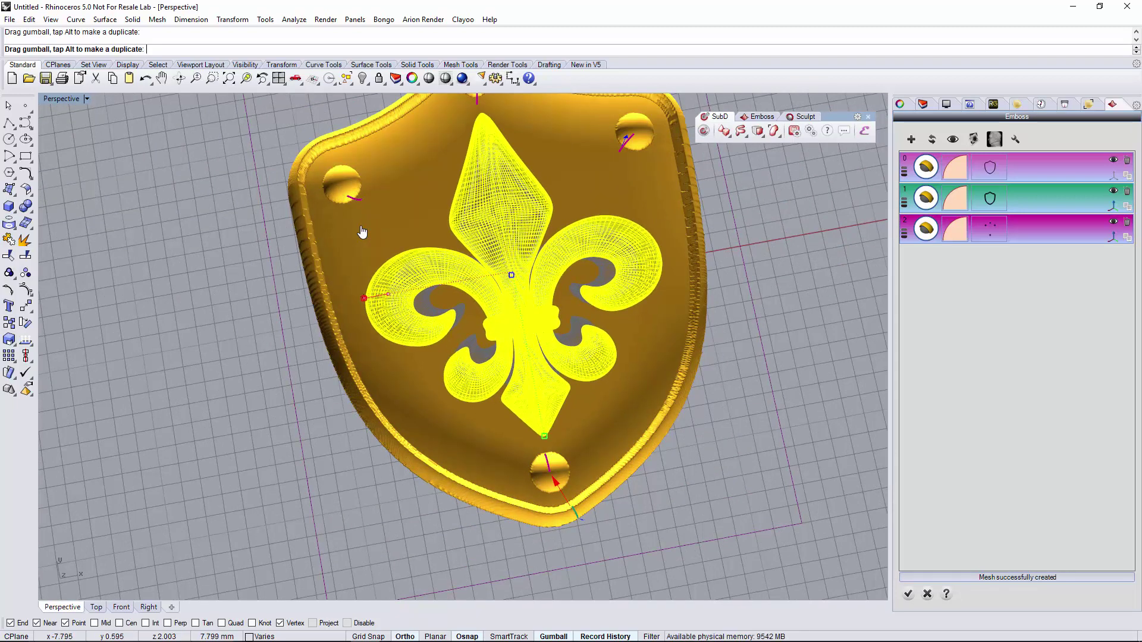
pyautogui.press('Left')
pyautogui.press('Left')
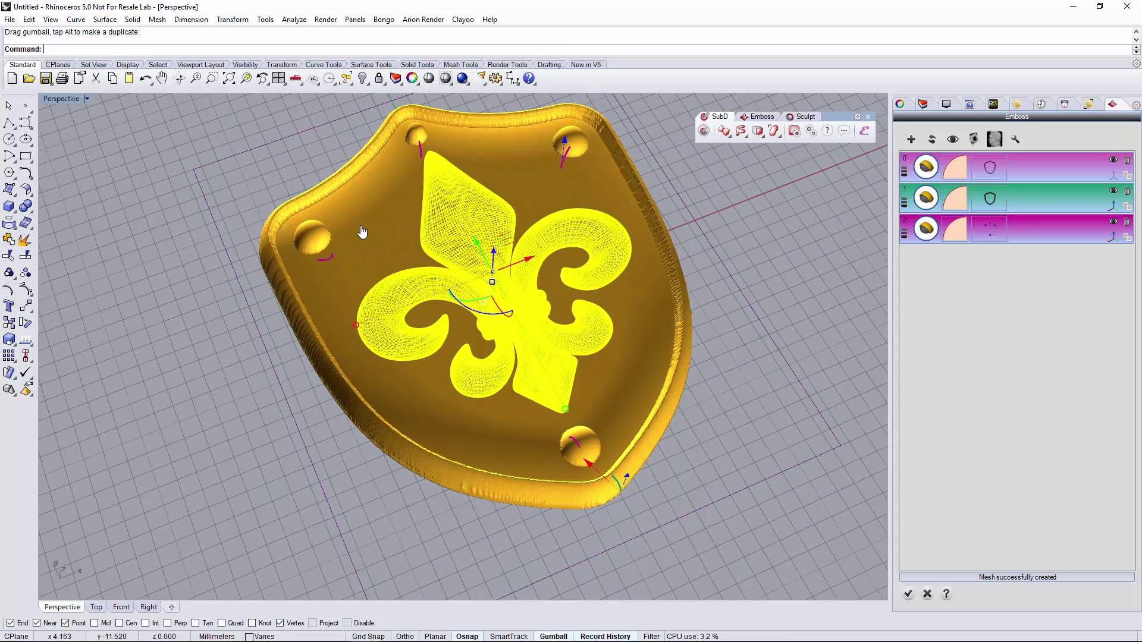
pyautogui.press('Escape')
pyautogui.press('Down')
pyautogui.press('Down')
pyautogui.press('Down')
pyautogui.press('Down')
pyautogui.press('Down')
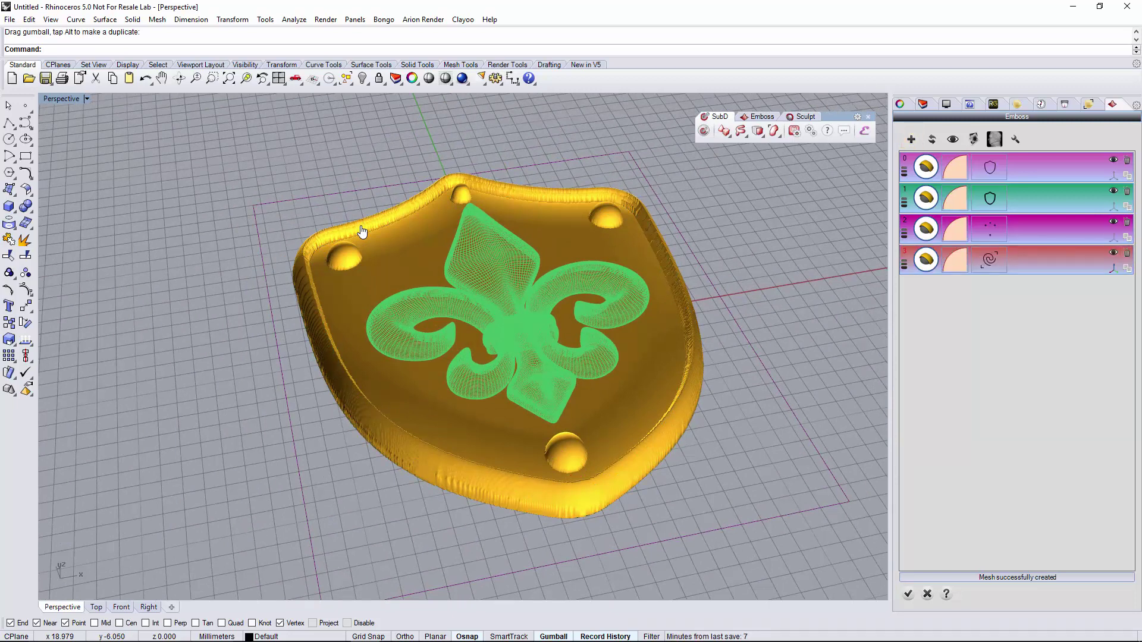
# - Change the emboss layer's second value from 2.00 to 3.50, apply it and inspect the rim
pyautogui.press('Up')
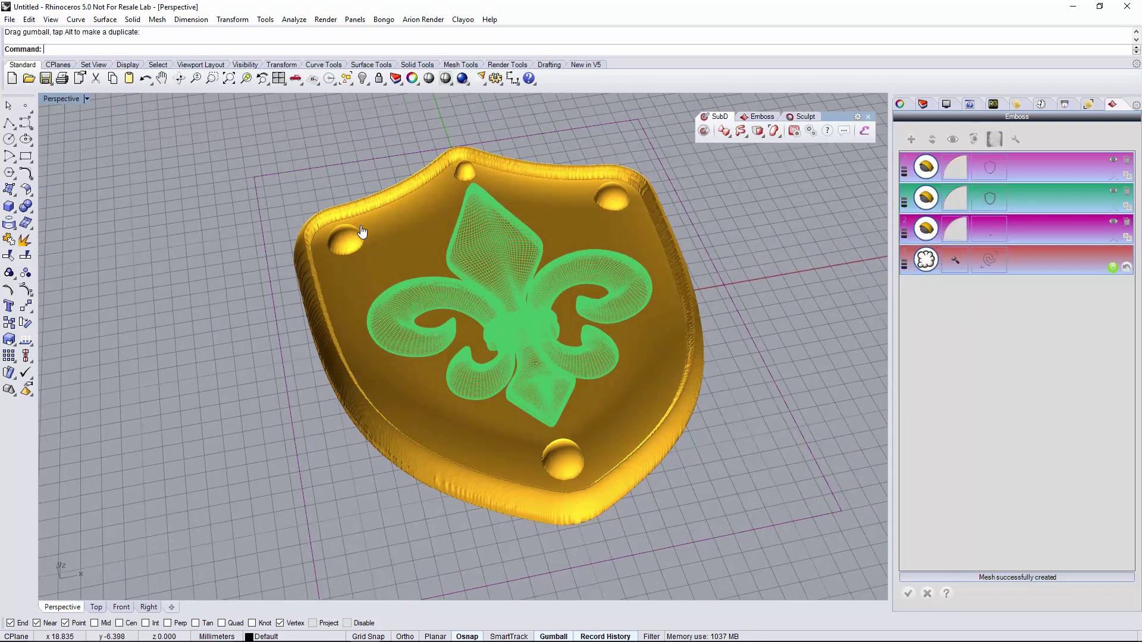
pyautogui.press('Up')
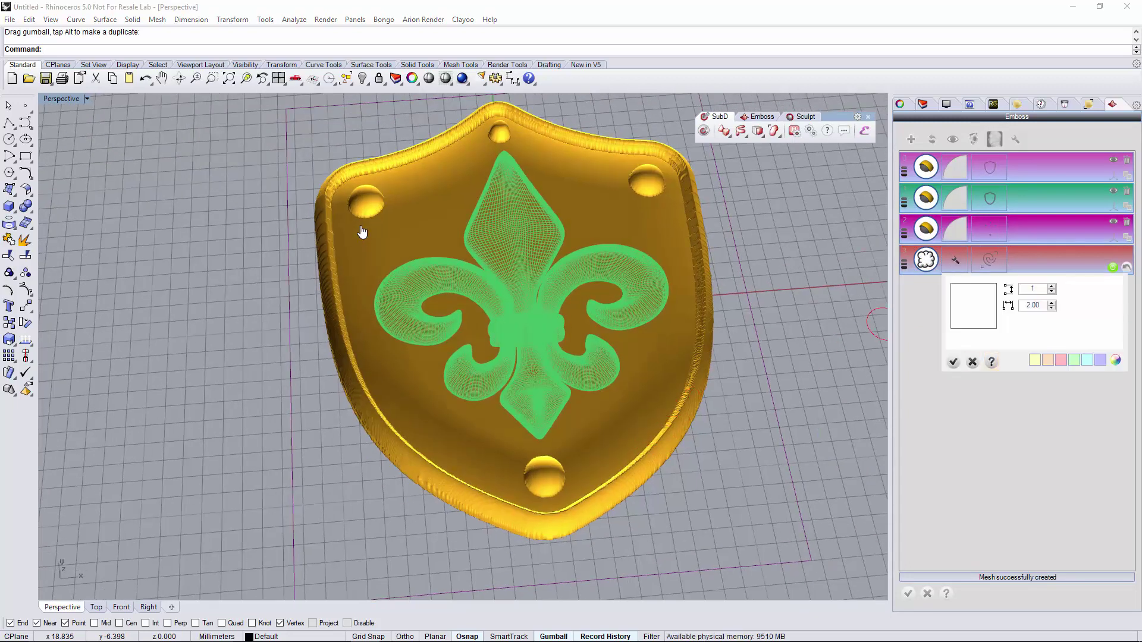
pyautogui.write('3.50')
pyautogui.press('Return')
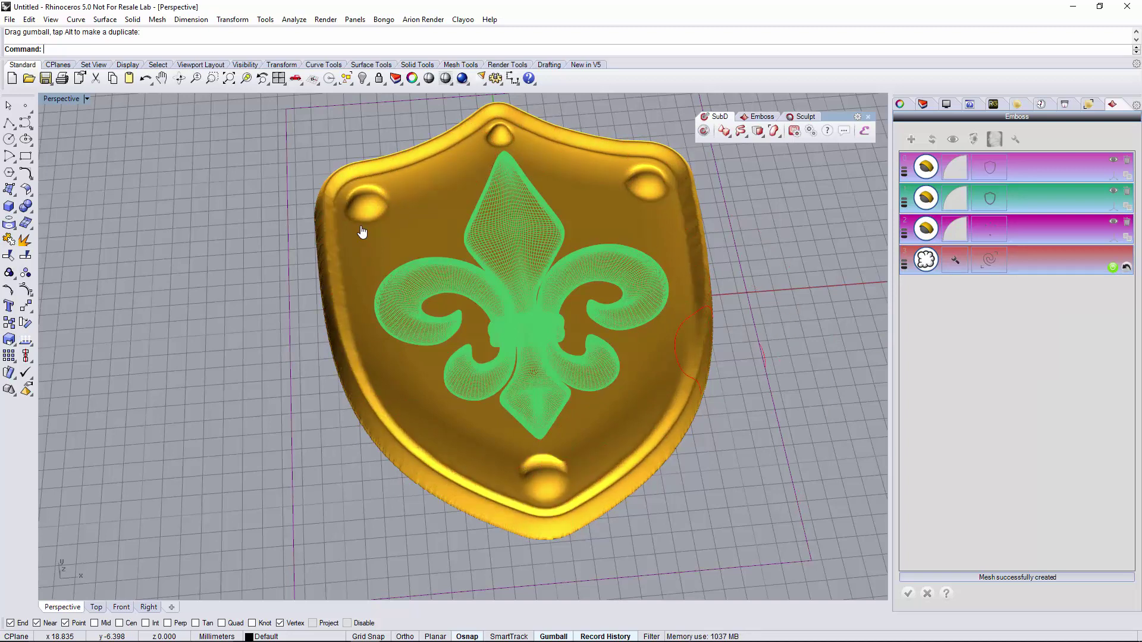
pyautogui.scroll(2, 362, 232)
pyautogui.press('Left')
pyautogui.press('Left')
pyautogui.press('Left')
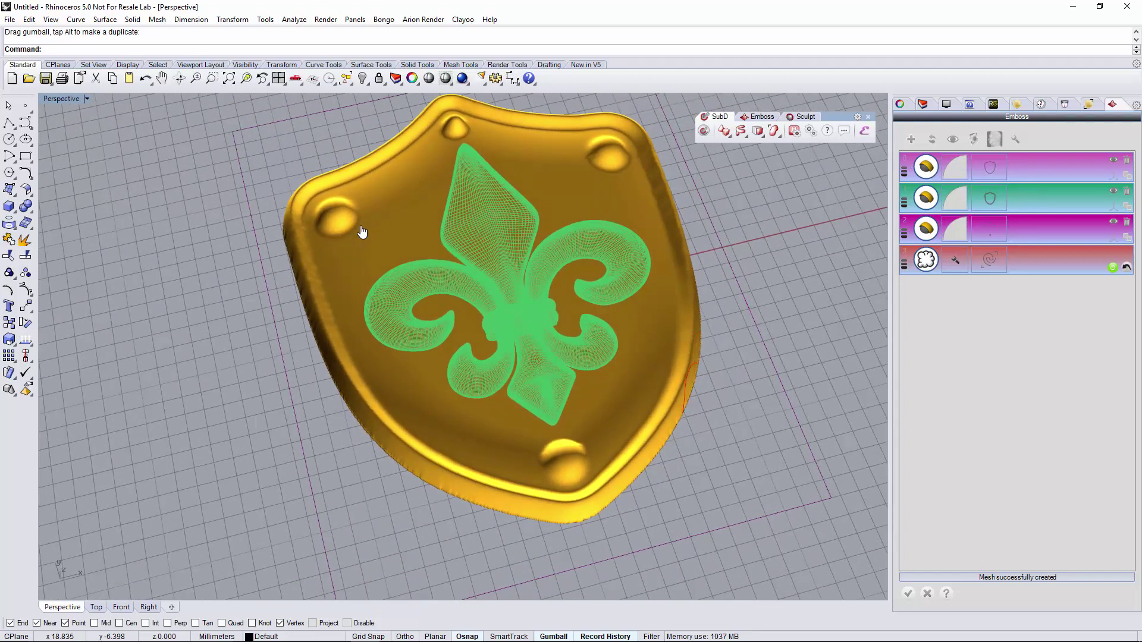
pyautogui.press('Down')
pyautogui.press('Down')
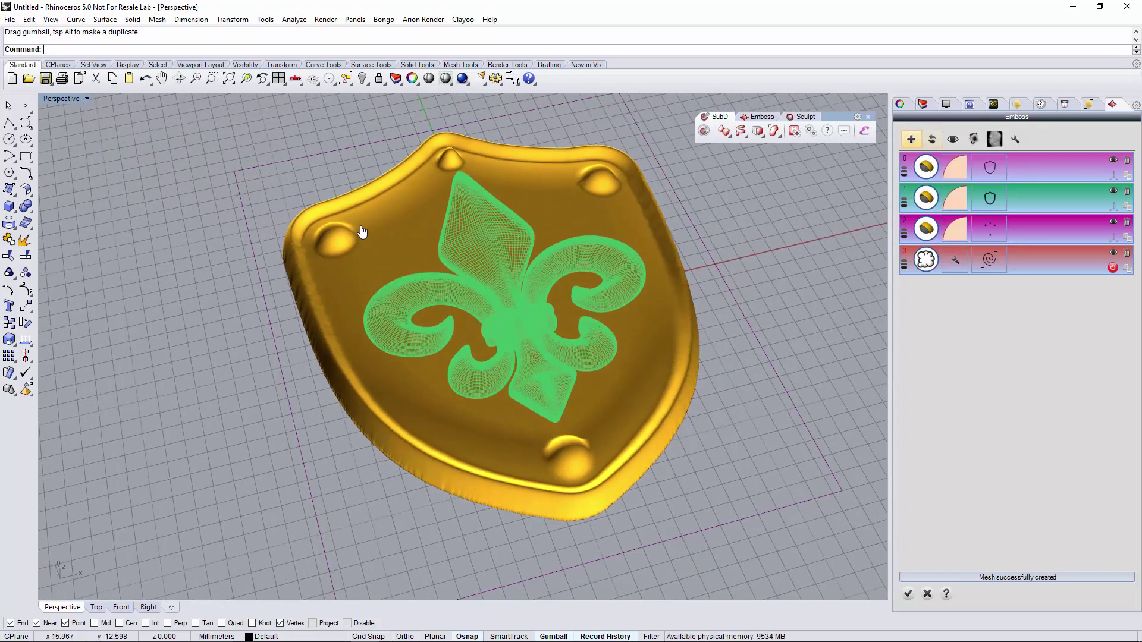
# - Add a brush emboss layer using the fleur-de-lis as its operation curve
pyautogui.press('Return')
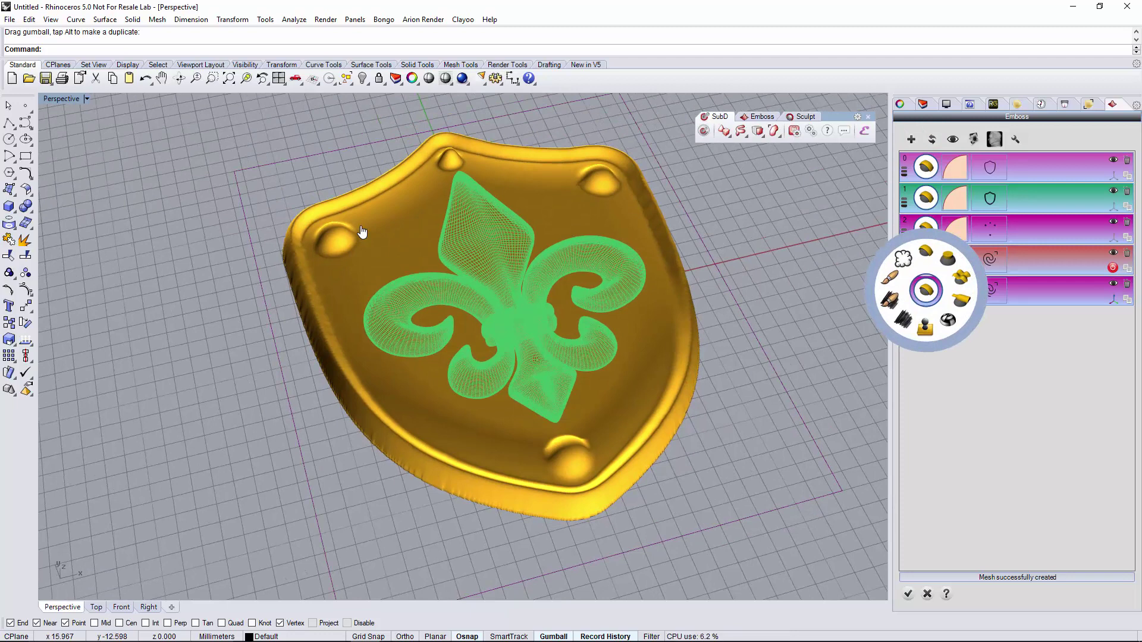
pyautogui.click(961, 278)
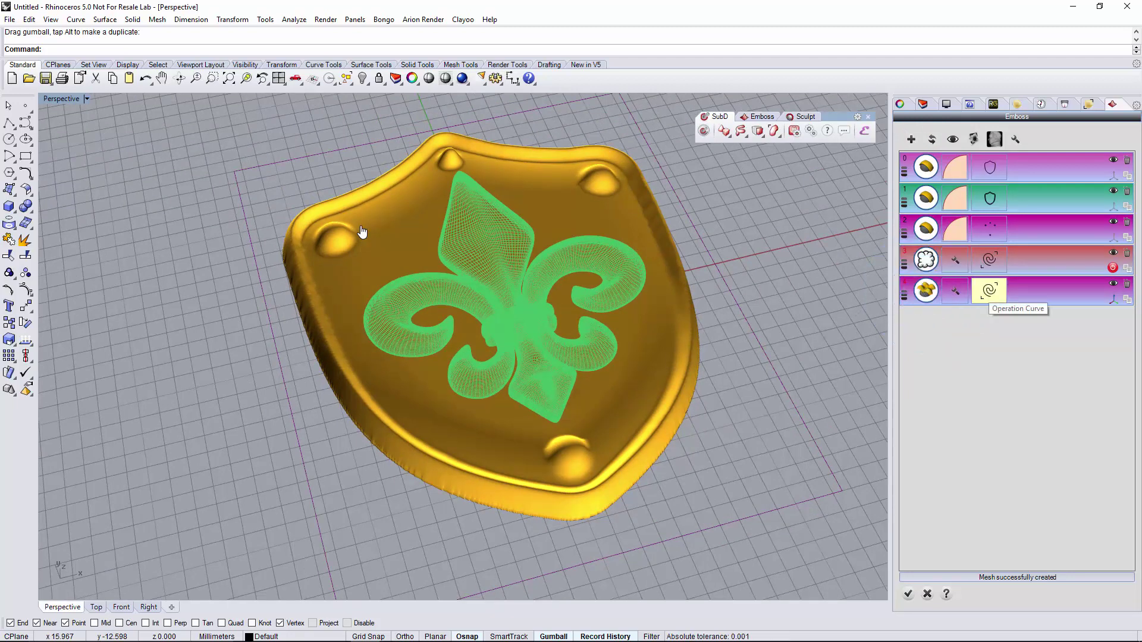
pyautogui.click(990, 291)
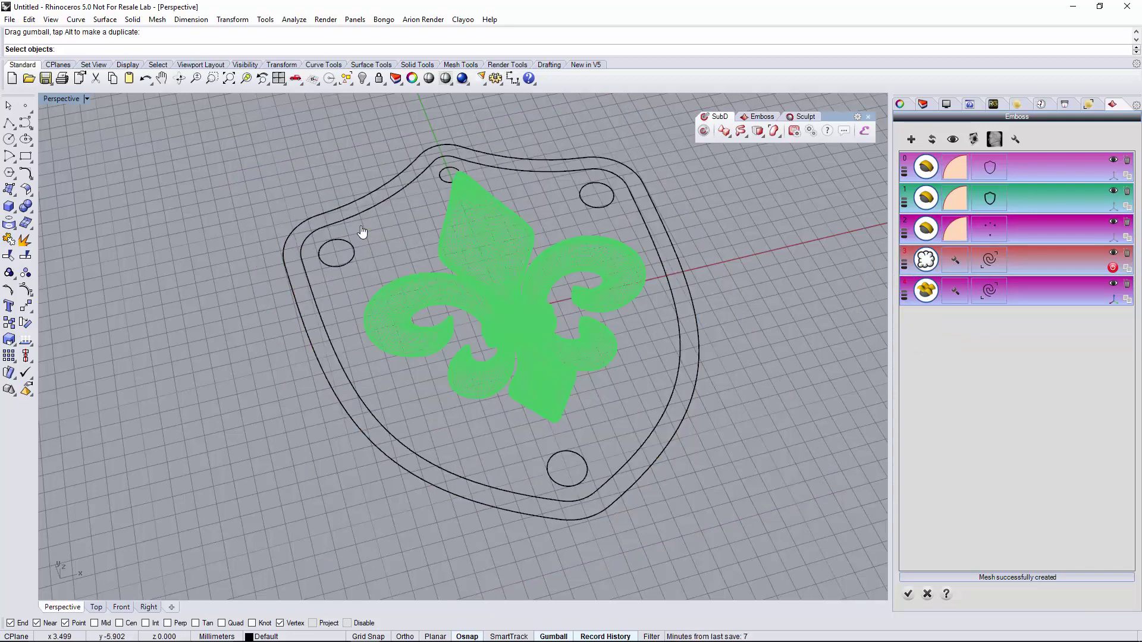
pyautogui.press('Return')
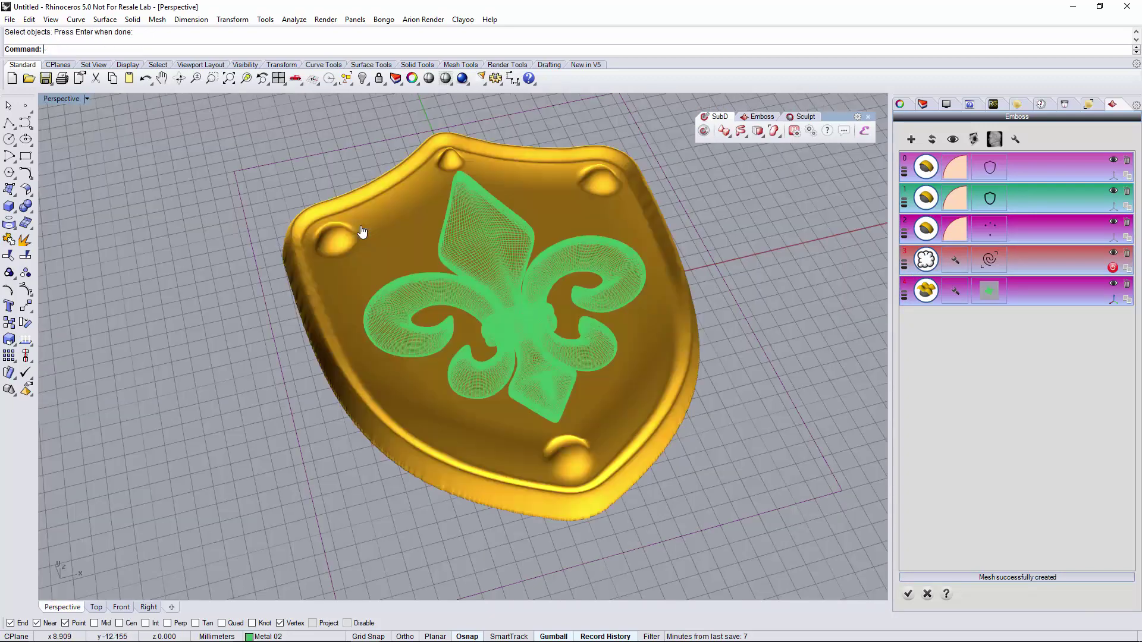
pyautogui.press('Left')
pyautogui.press('Left')
pyautogui.press('Left')
pyautogui.press('Left')
pyautogui.press('Left')
pyautogui.press('Left')
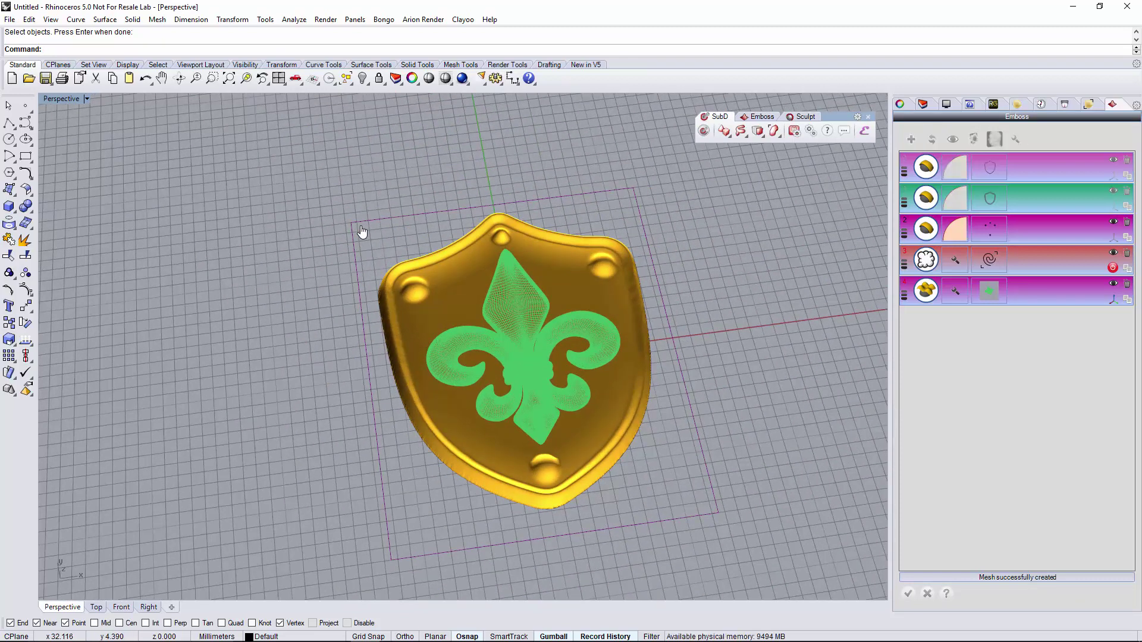
# - Select the fleur-de-lis stem and curl meshes in the Perspective view
pyautogui.click(362, 232)
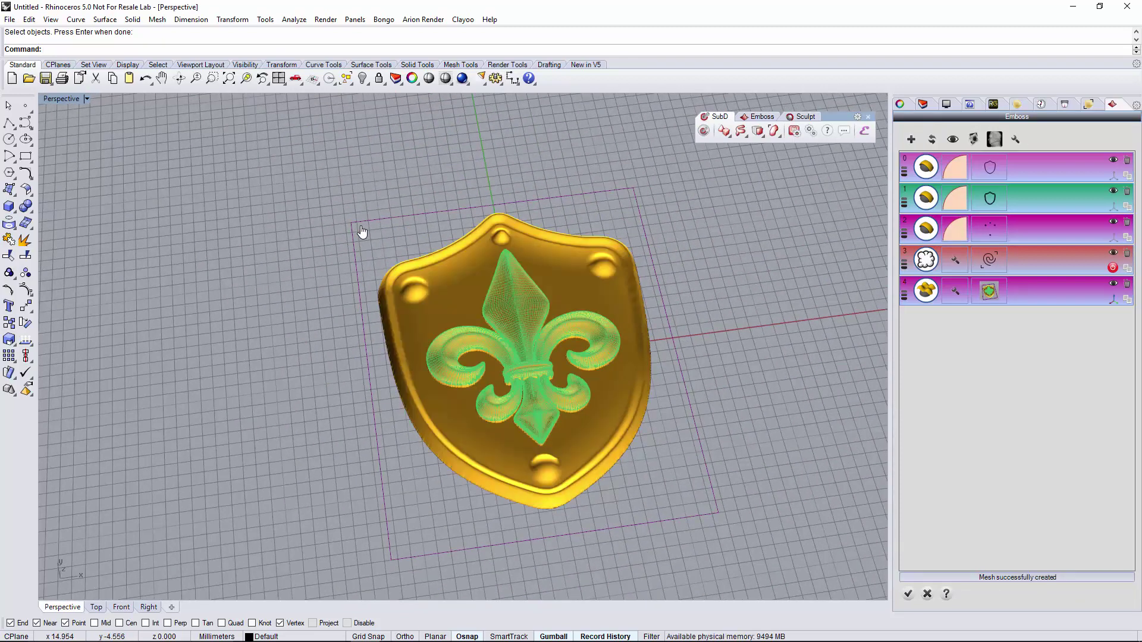
pyautogui.press('Up')
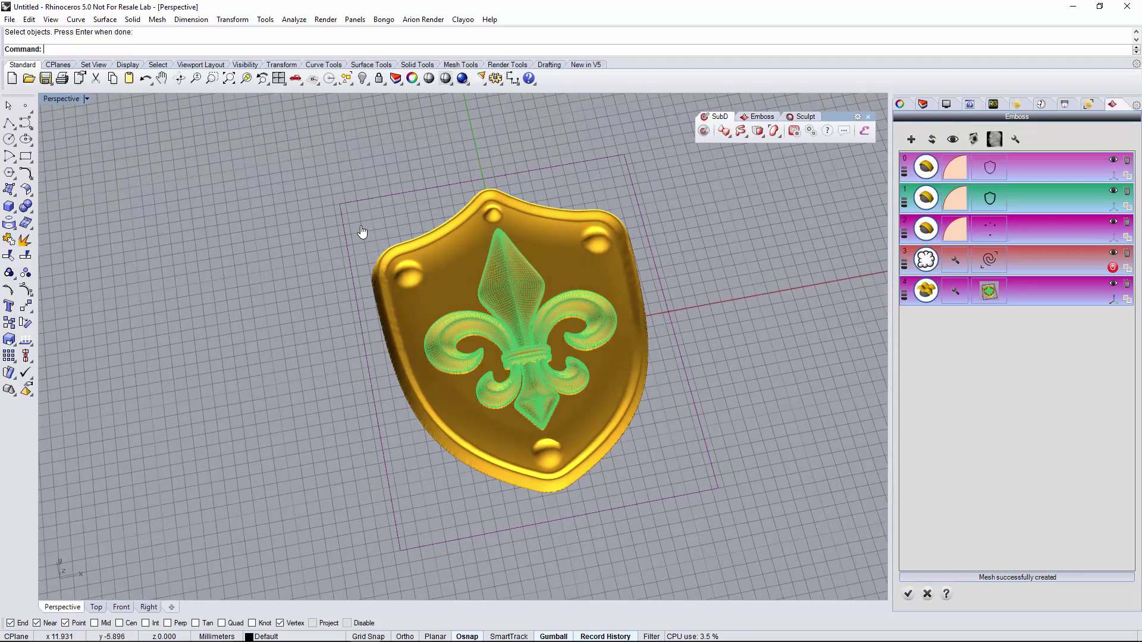
pyautogui.scroll(5, 362, 233)
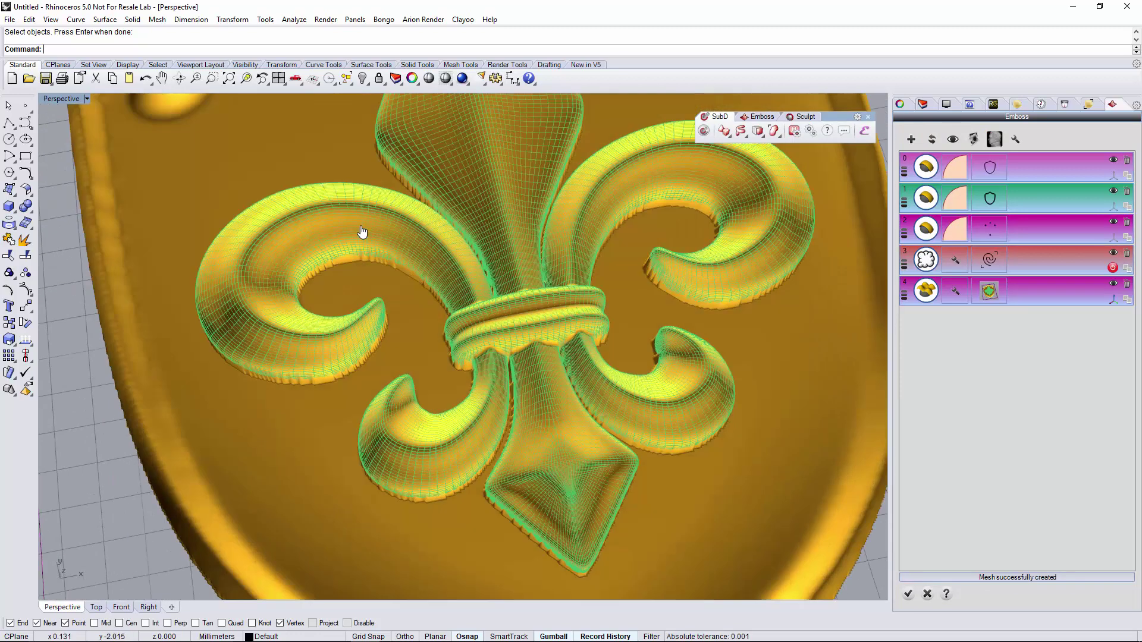
pyautogui.click(535, 330)
pyautogui.click(558, 364)
pyautogui.click(363, 232)
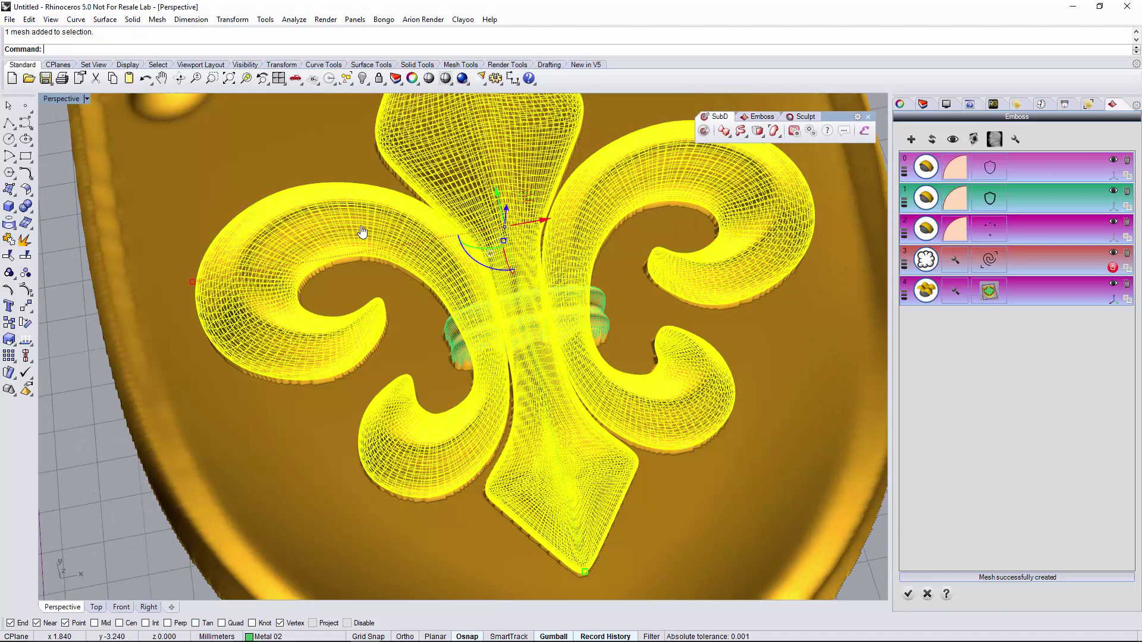
pyautogui.scroll(-3, 362, 233)
pyautogui.scroll(-2, 363, 233)
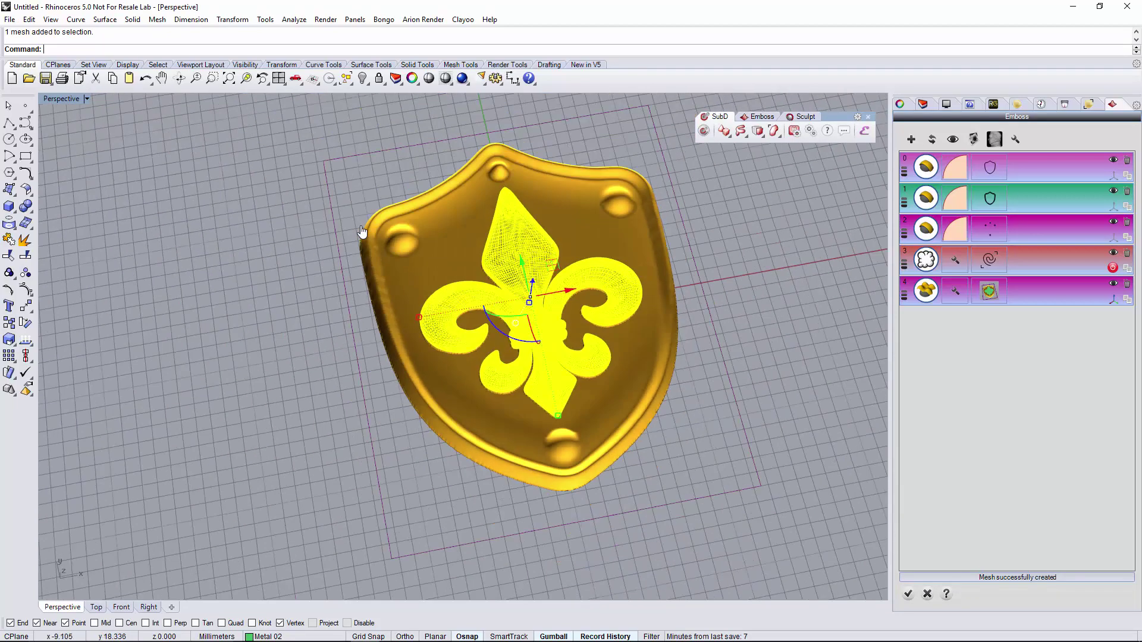
# - Hide the fleur-de-lis meshes, bake the embossed shield and view it zoomed in Rendered mode
pyautogui.hotkey('ctrl', 'h')
pyautogui.scroll(-2, 362, 232)
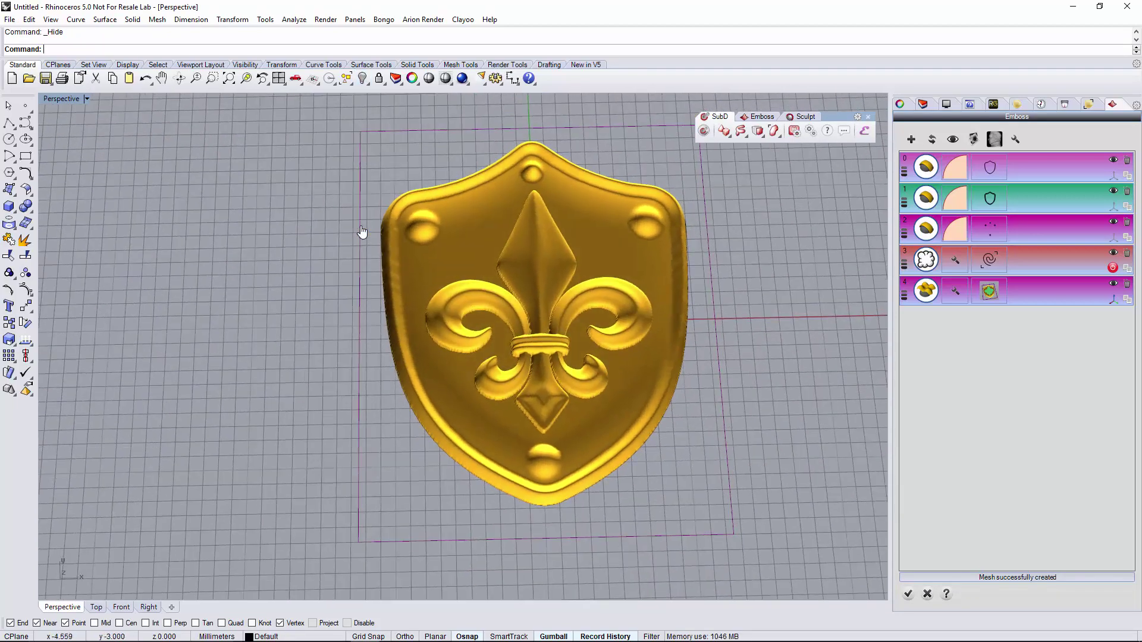
pyautogui.scroll(-3, 362, 233)
pyautogui.scroll(1, 363, 232)
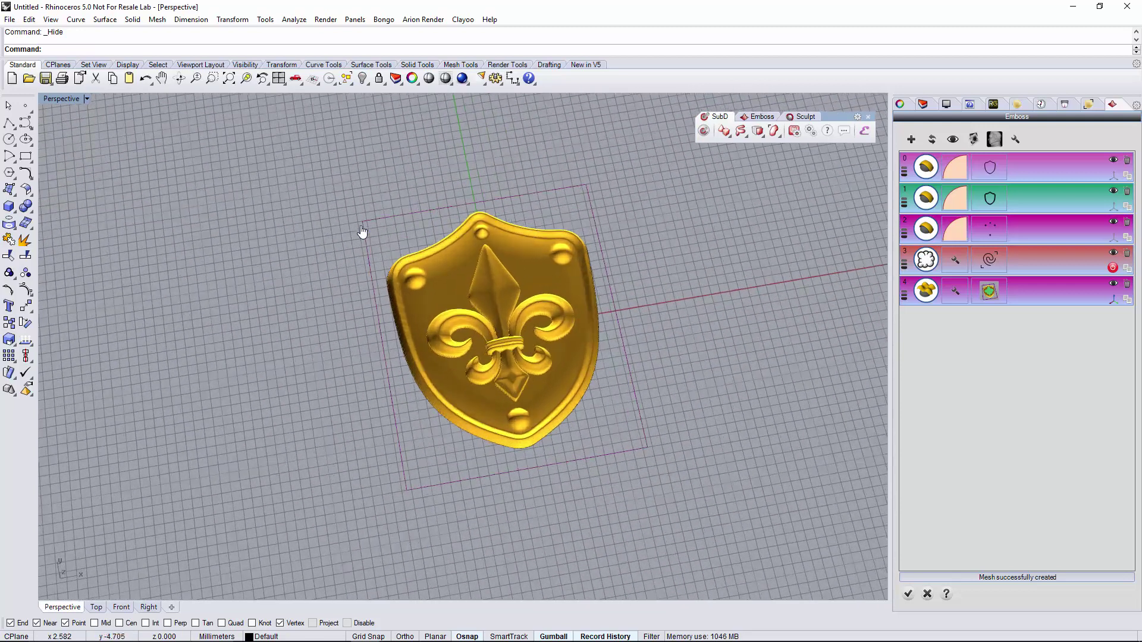
pyautogui.press('Return')
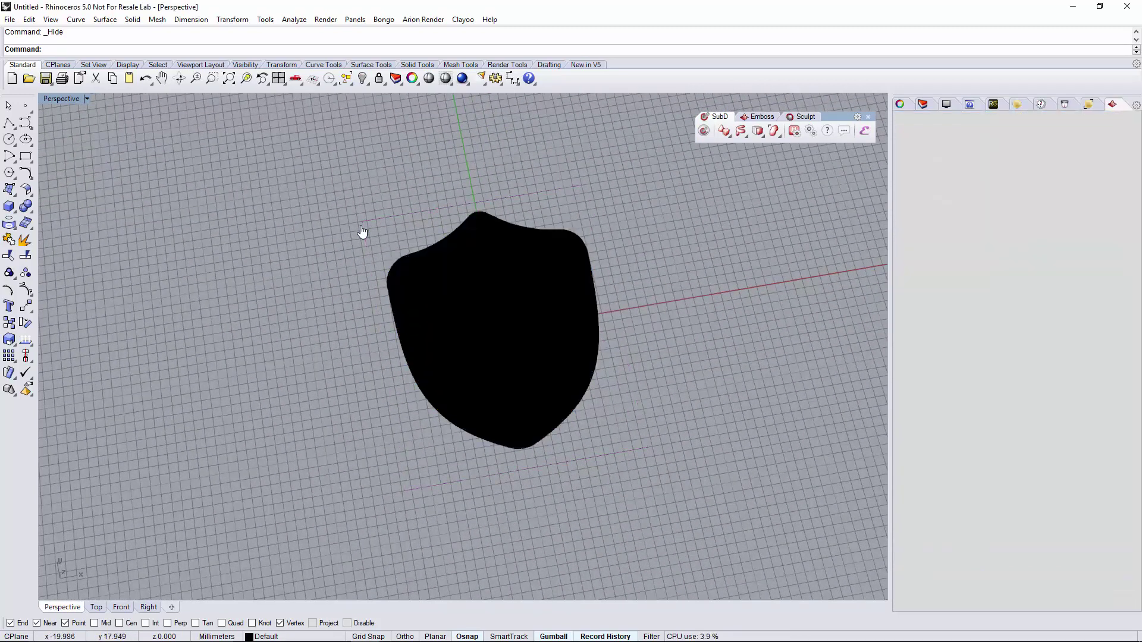
pyautogui.press('Down')
pyautogui.press('Down')
pyautogui.press('Down')
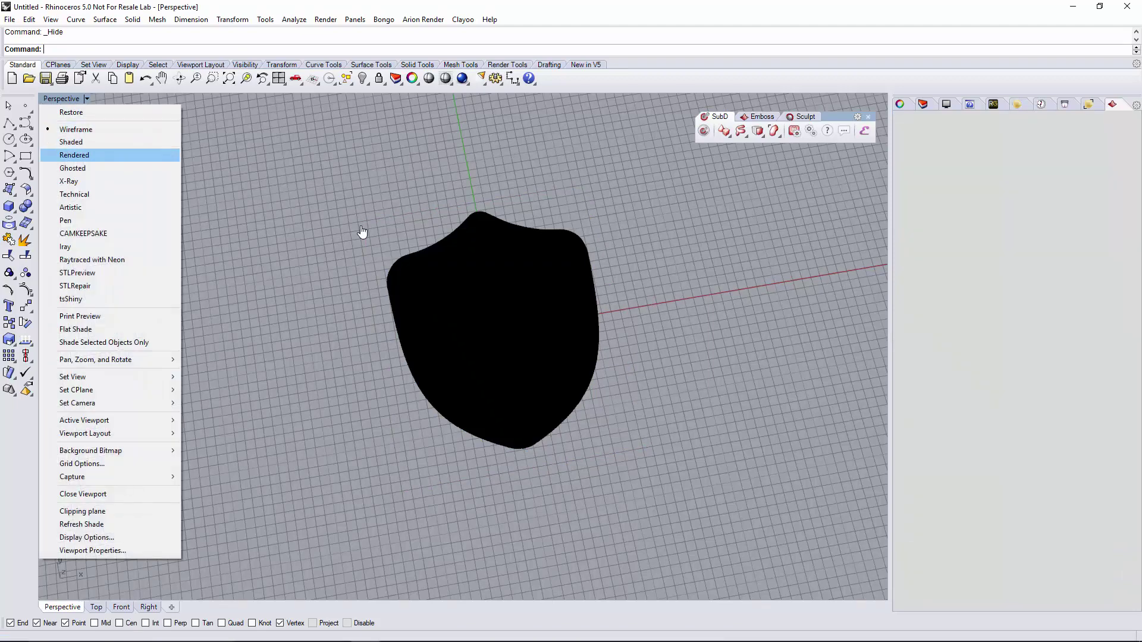
pyautogui.press('Return')
pyautogui.press('Left')
pyautogui.press('Left')
pyautogui.press('Left')
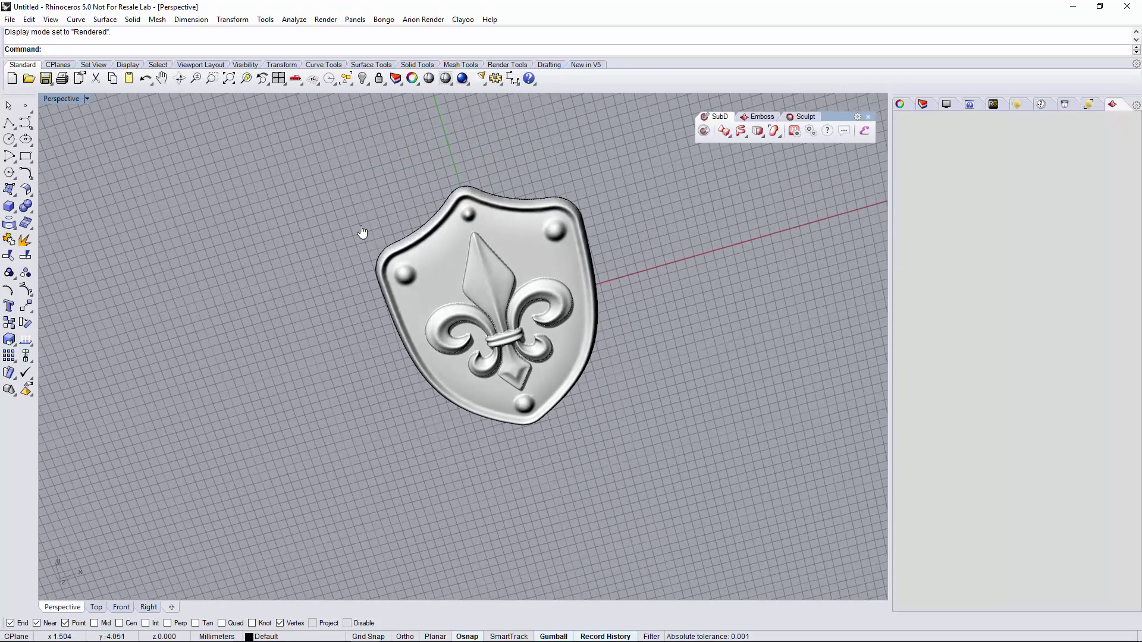
pyautogui.press('pageup')
pyautogui.press('pageup')
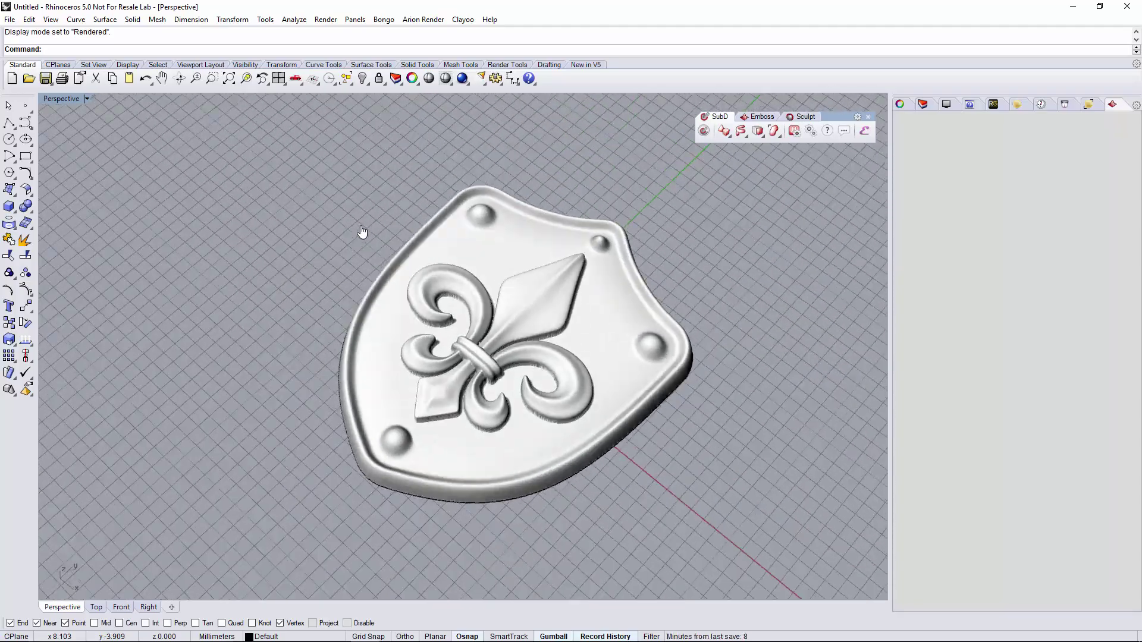